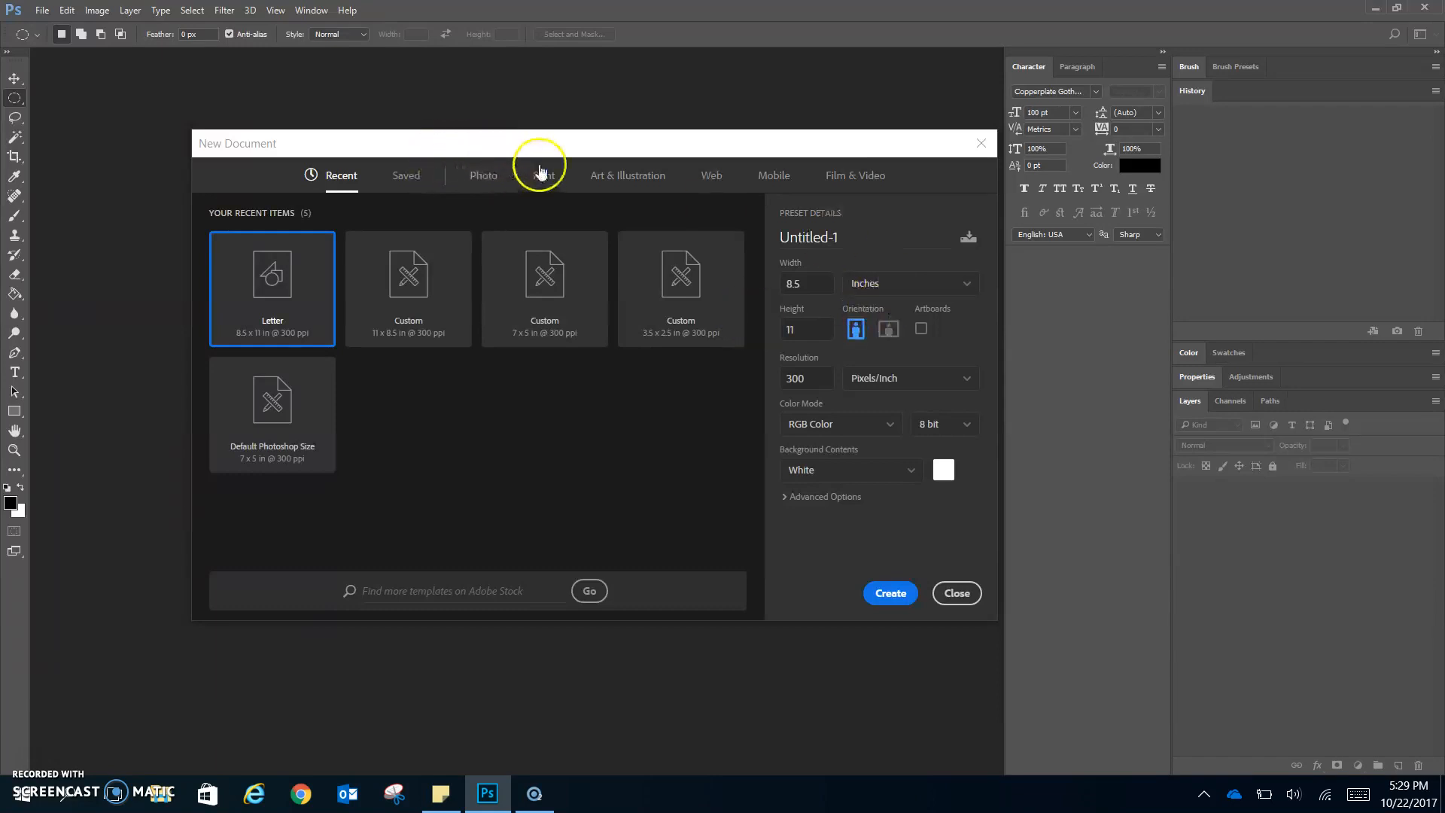
Create a new 7 x 5 inch document at 300 ppi from the Default Photoshop Size photo preset with a black background.
click(485, 184)
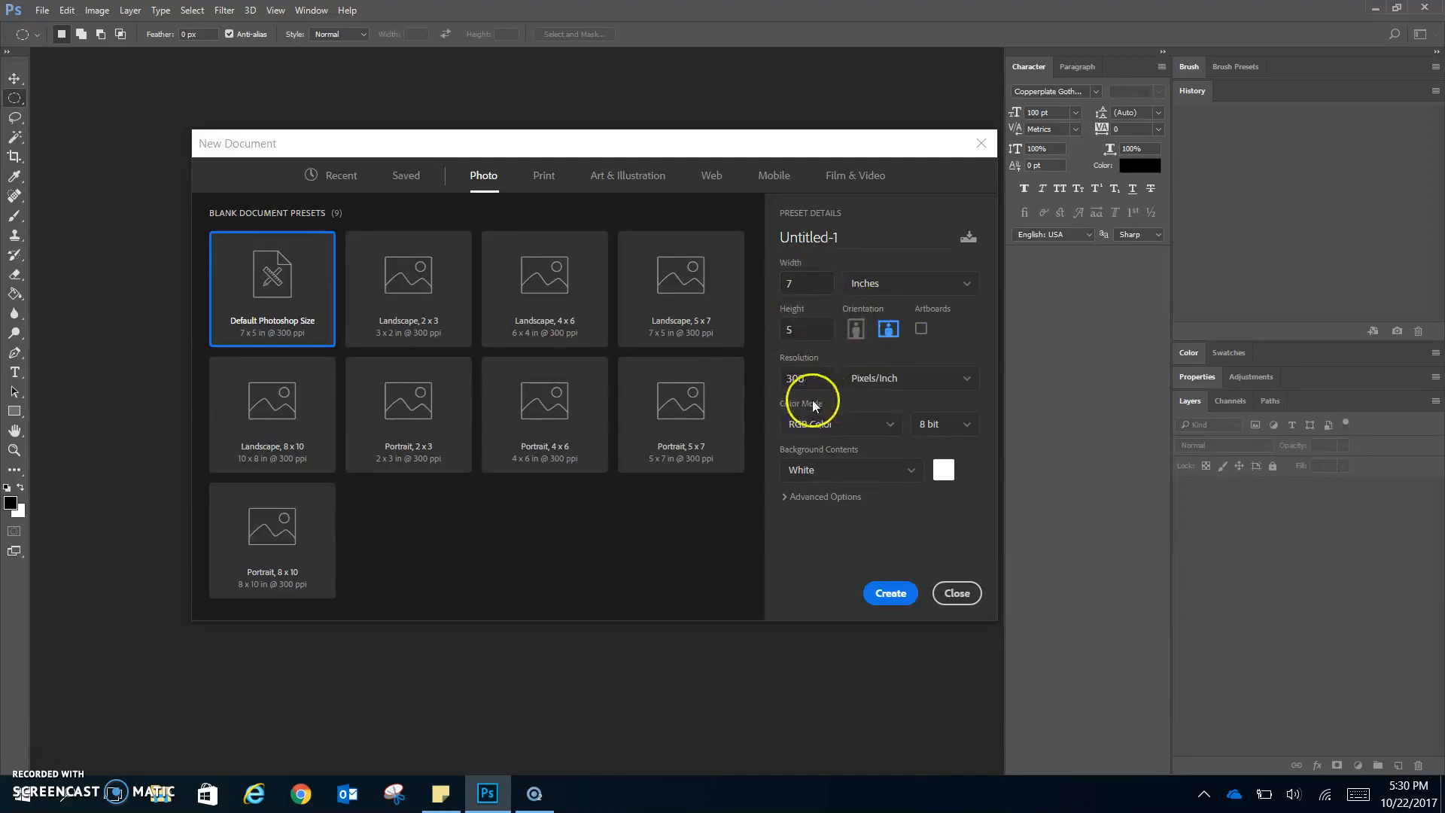
click(911, 474)
click(872, 521)
click(893, 595)
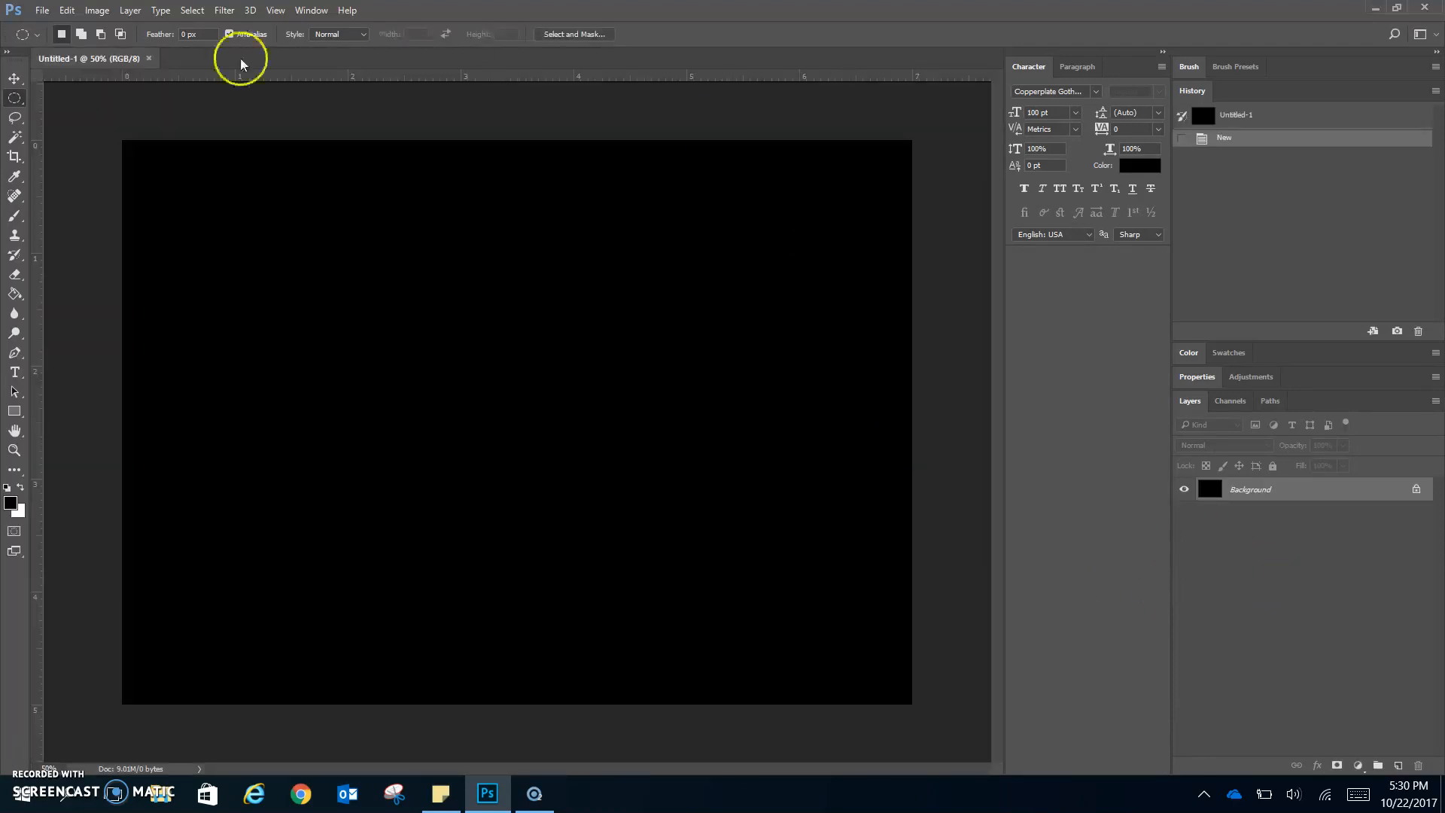
Add a text layer reading "GOLD" on the black canvas in Copperplate Gothic Bold at 100 pt.
click(18, 373)
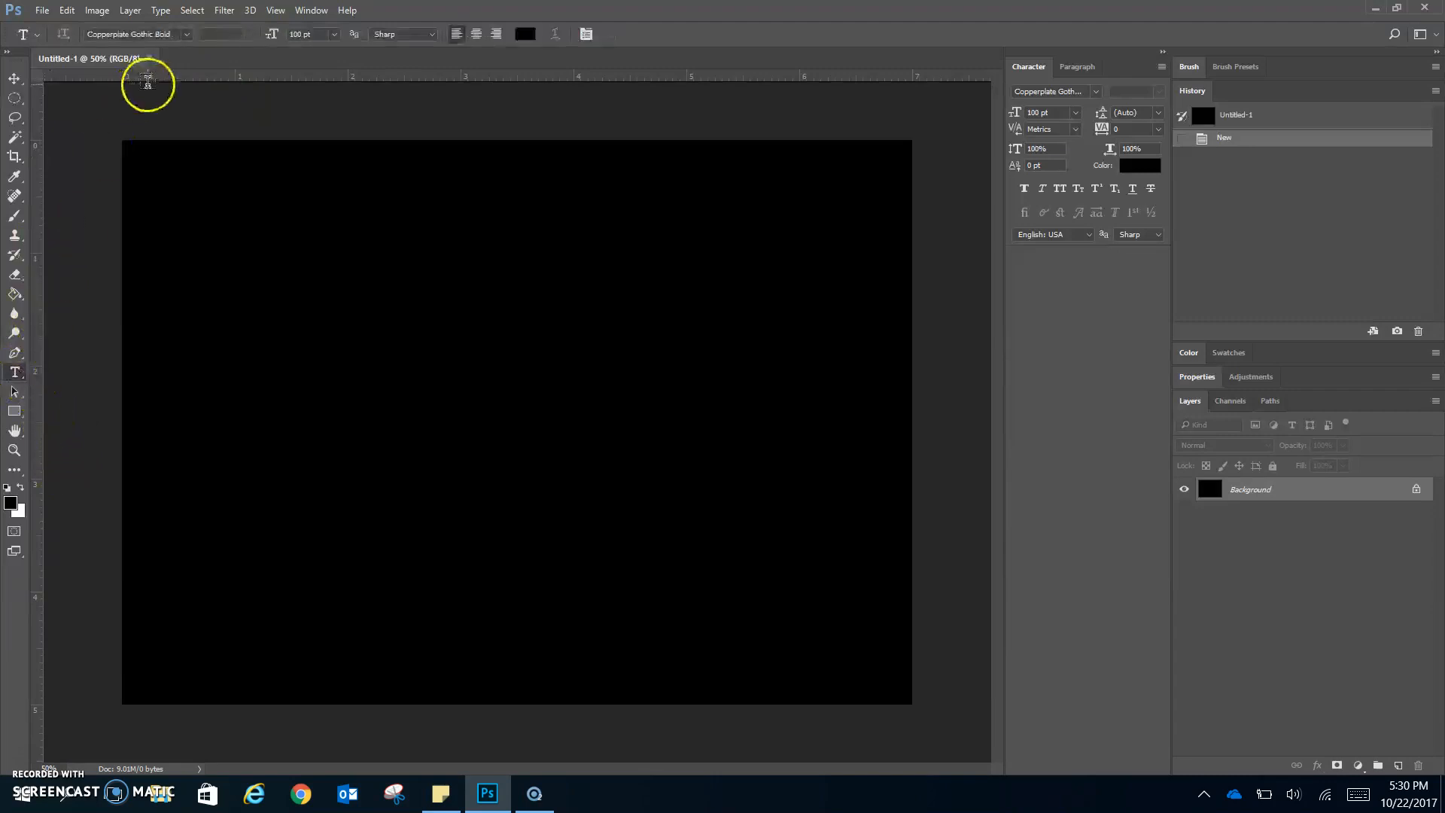
click(250, 436)
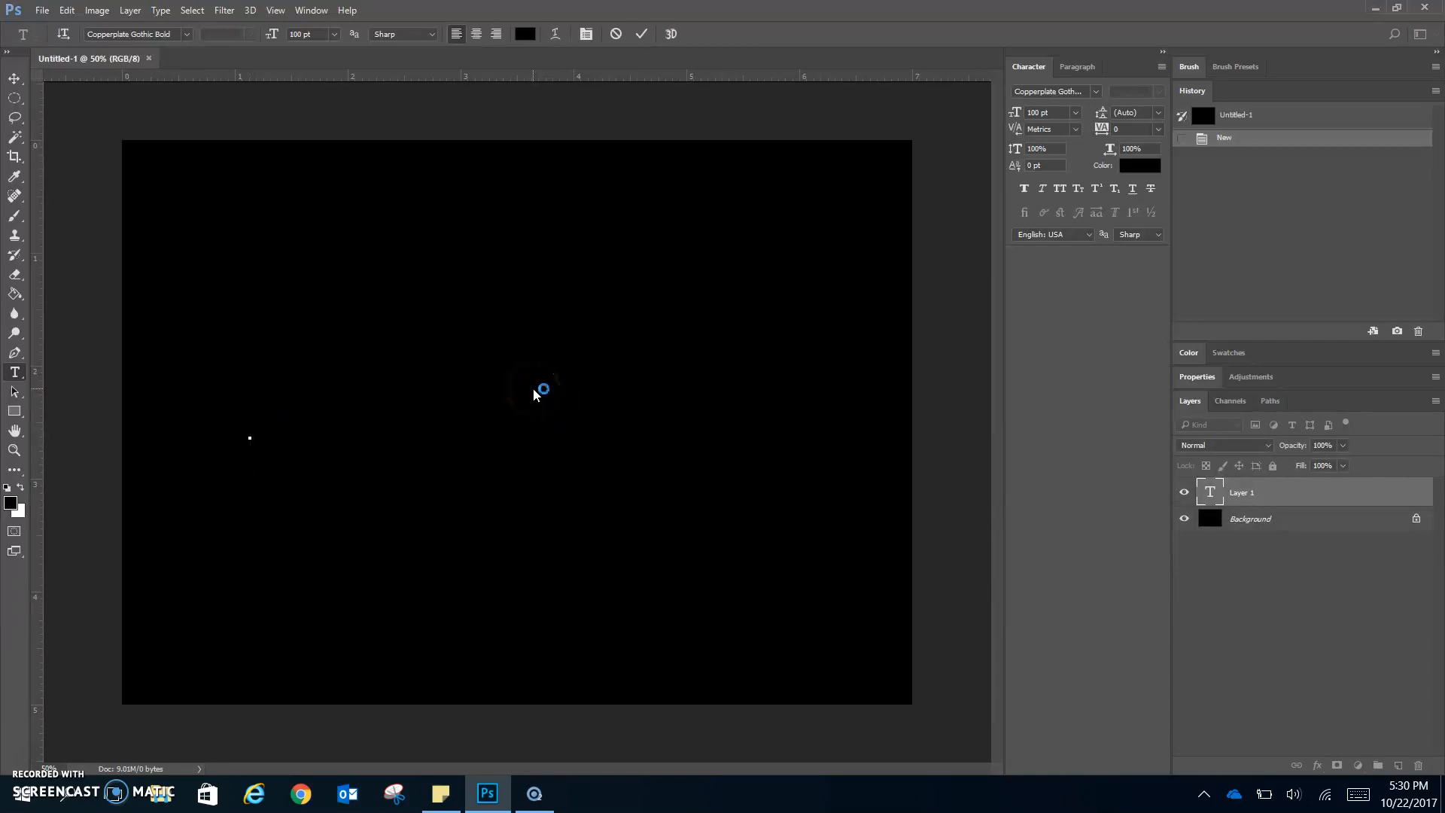
text(HLO)
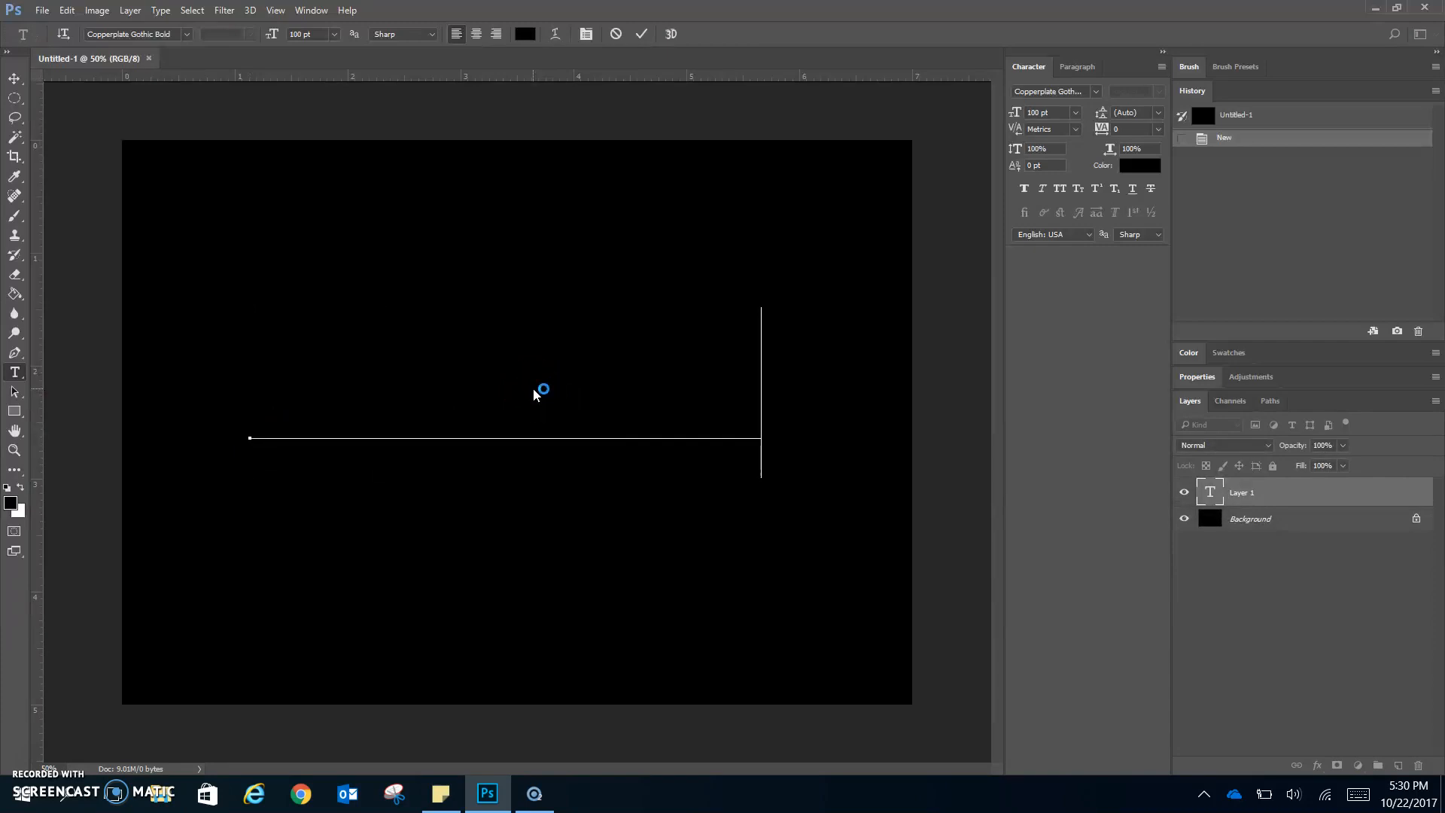
Change the colour of all the GOLD text to near-white, fdfdfd.
key(ctrl+a)
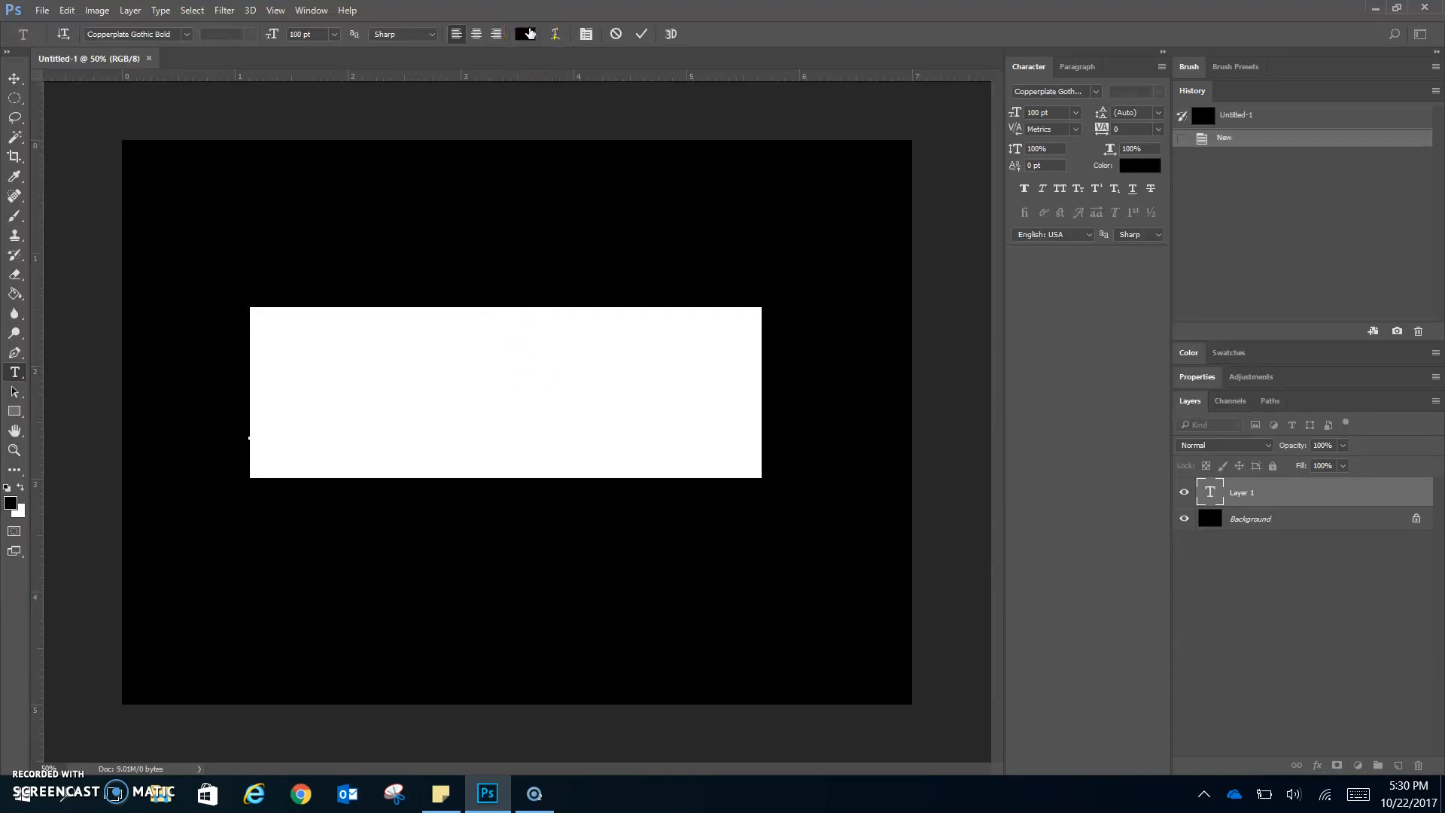
click(527, 34)
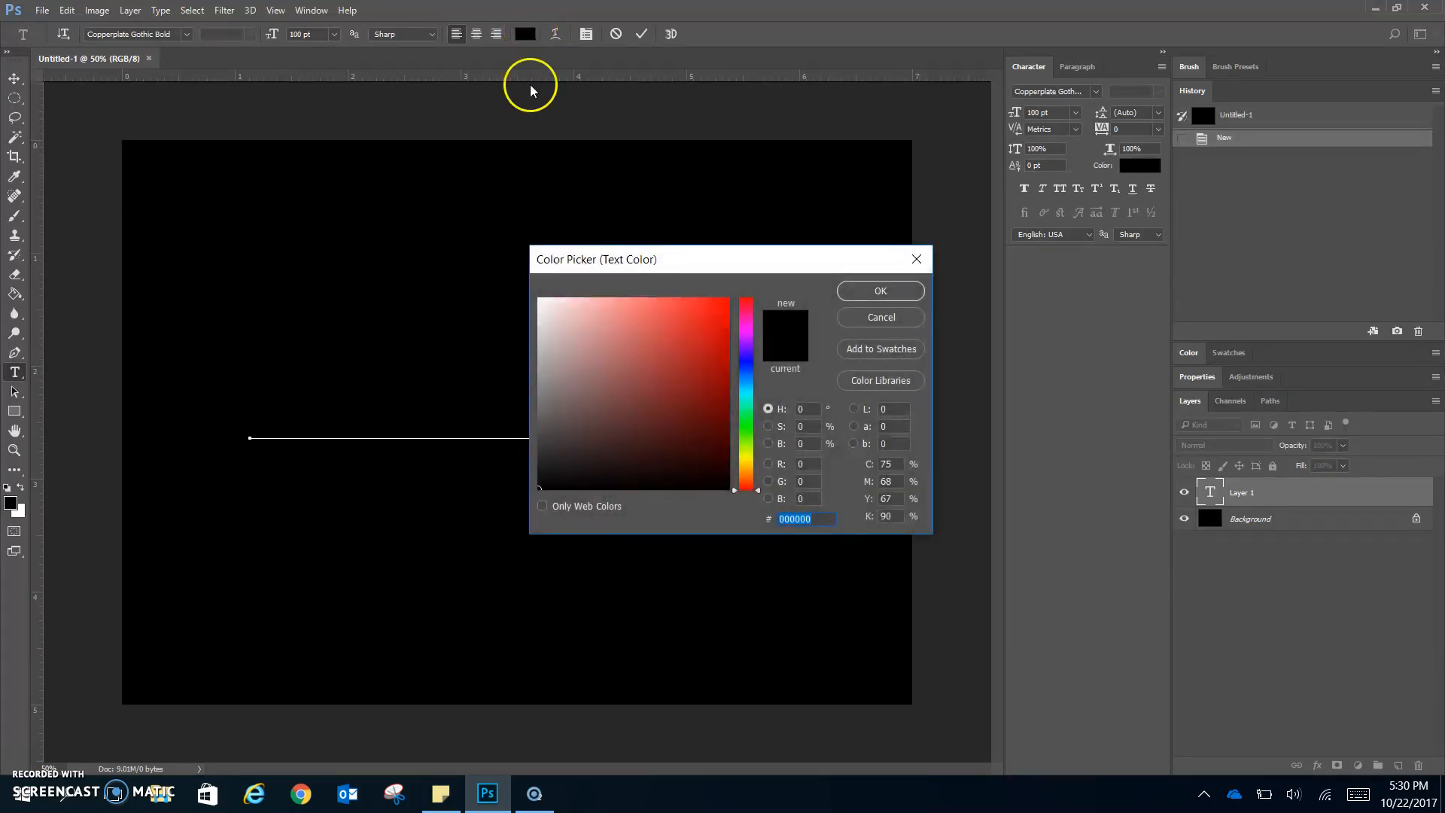
click(539, 300)
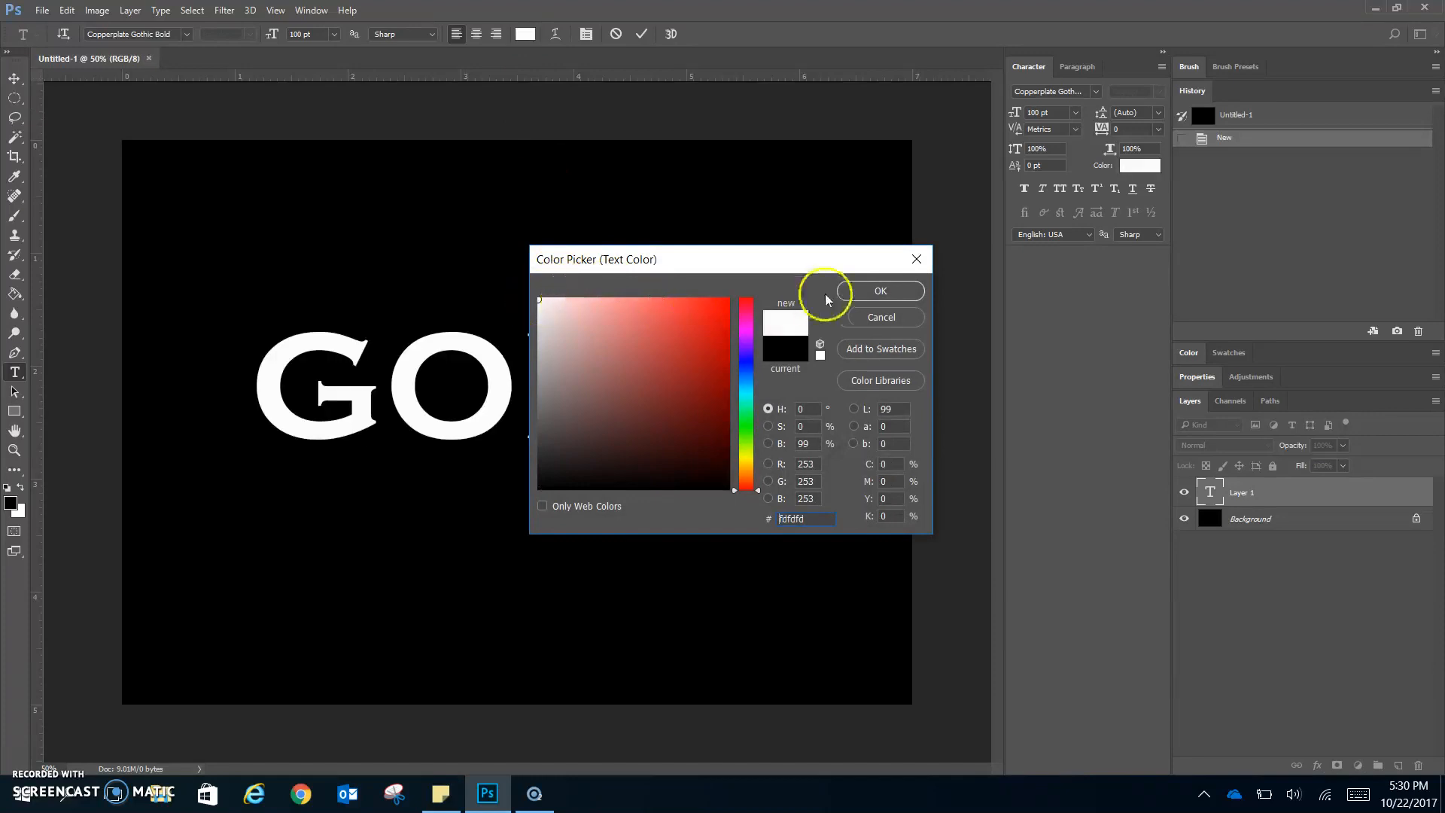
click(881, 291)
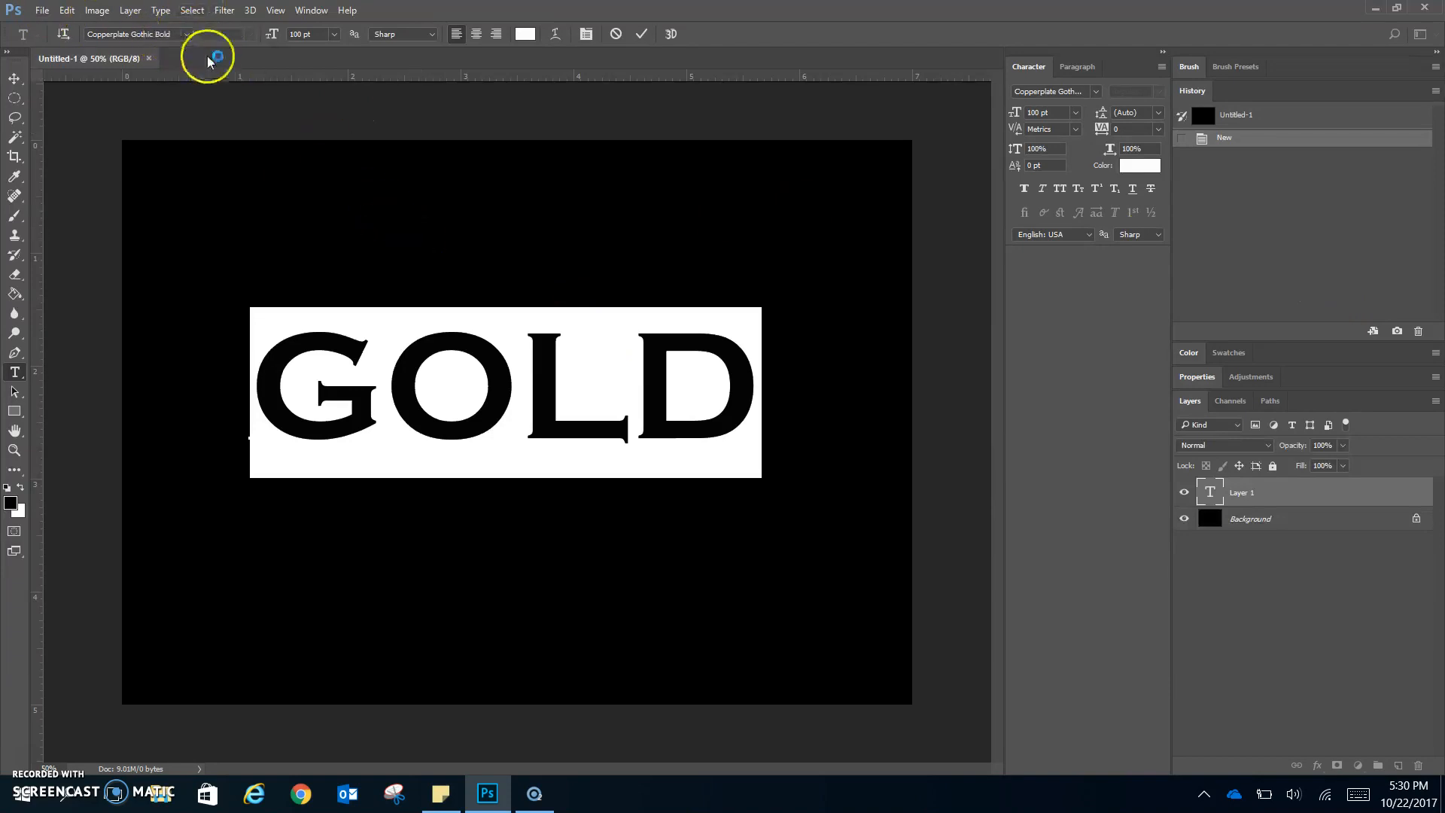
Set the font of the GOLD text to Stencil.
click(187, 34)
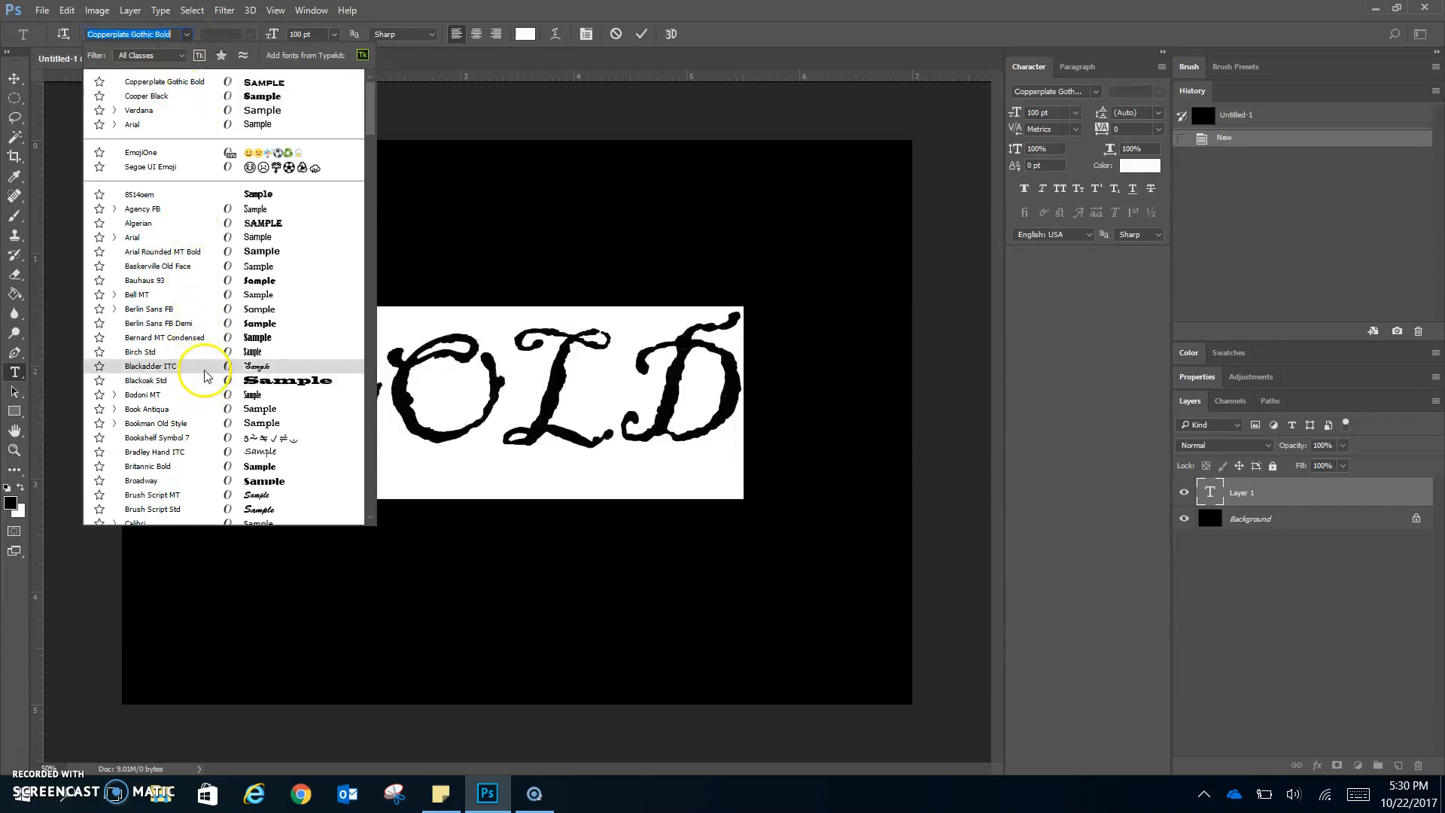
scroll(201, 388, down, 3)
scroll(200, 374, down, 11)
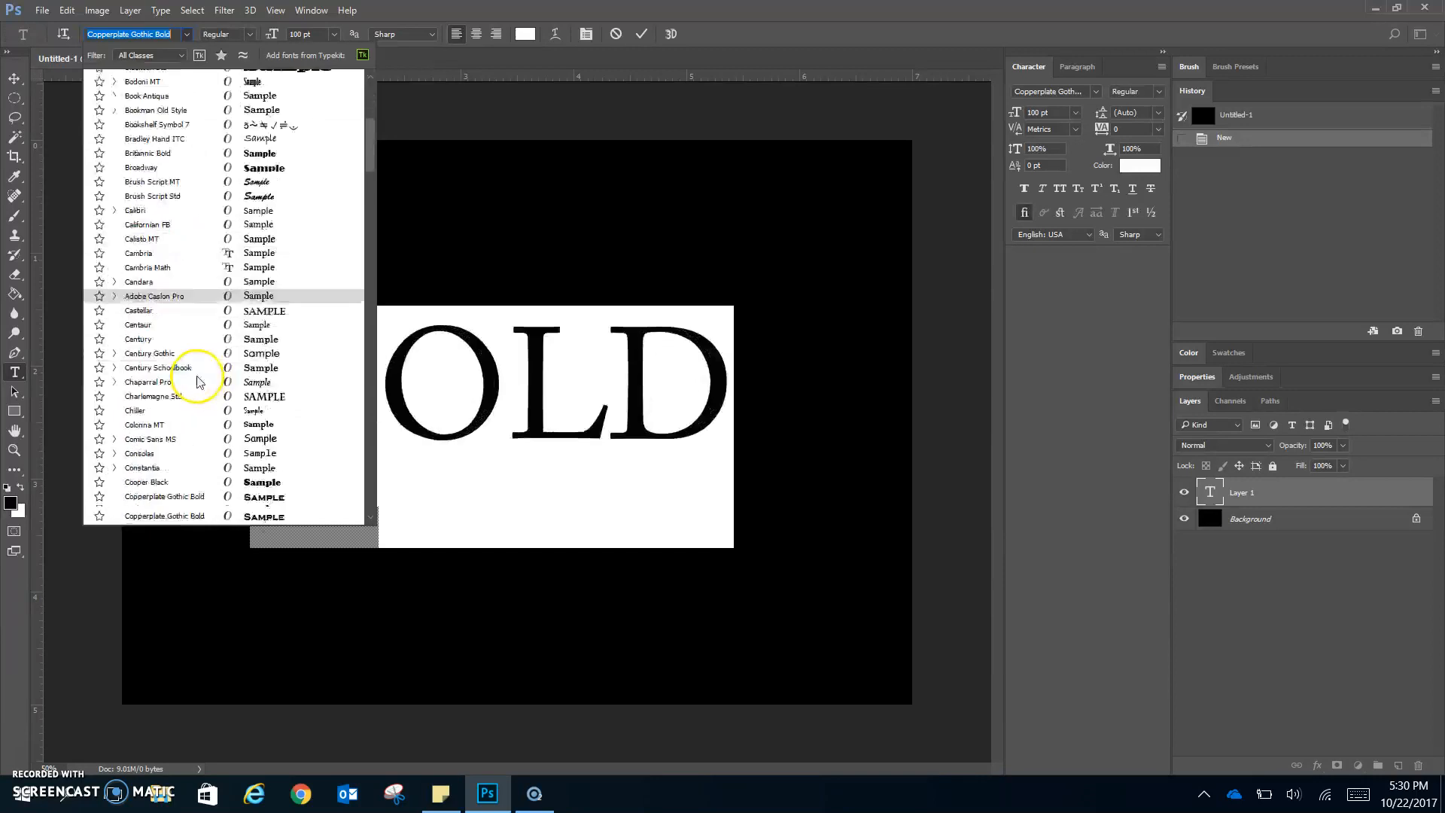
scroll(209, 381, down, 12)
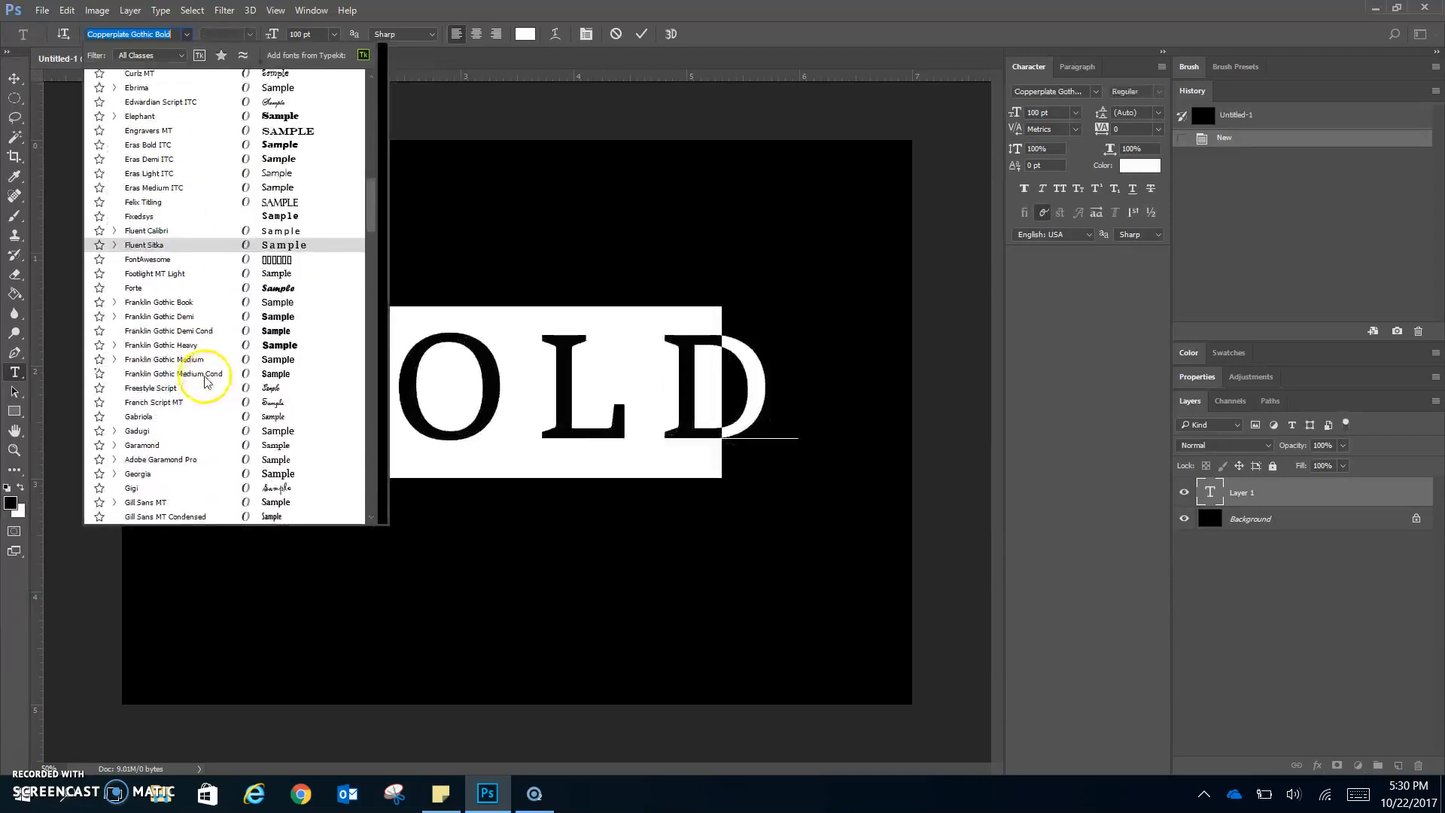
scroll(202, 368, down, 15)
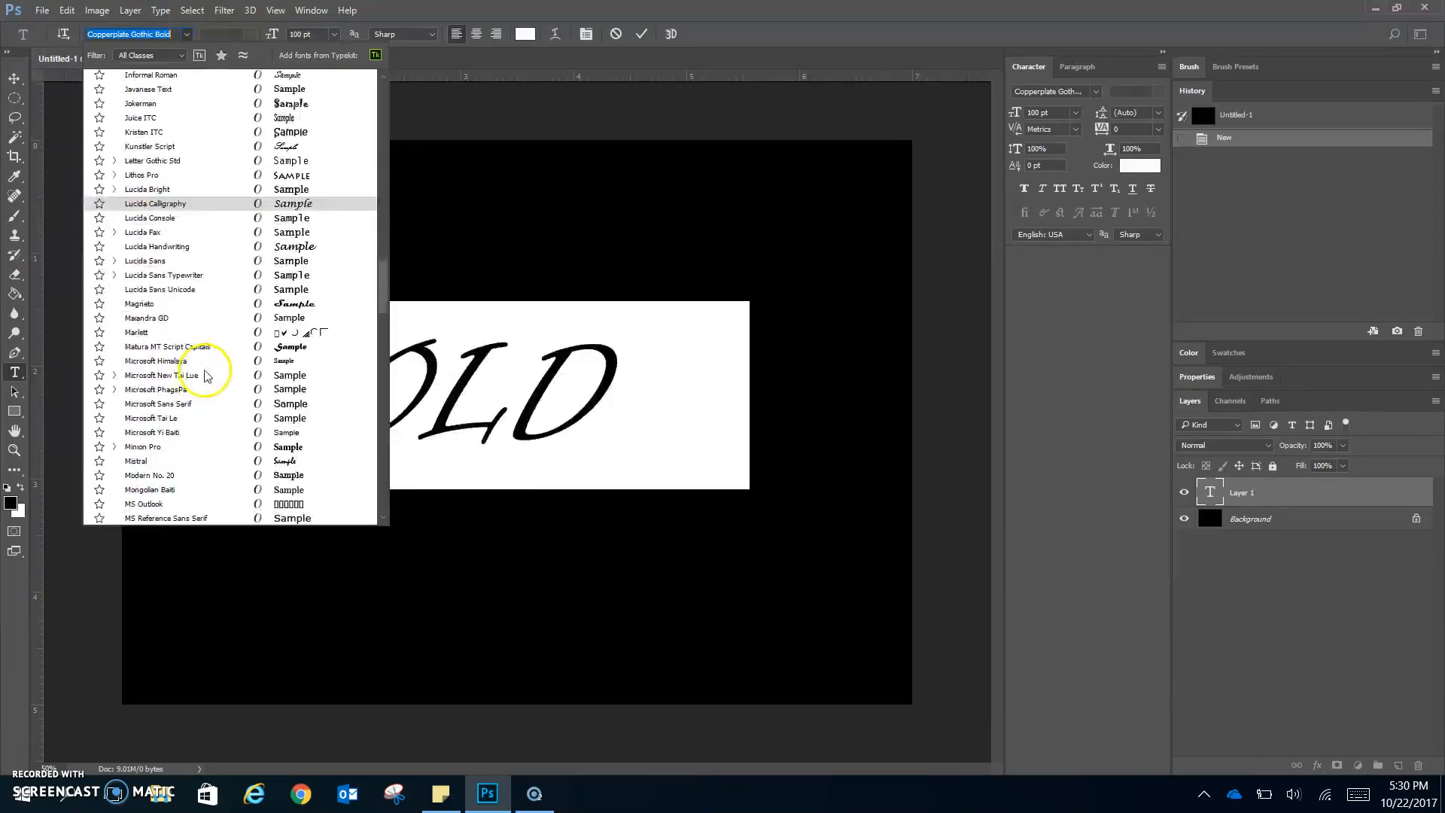
scroll(206, 362, down, 4)
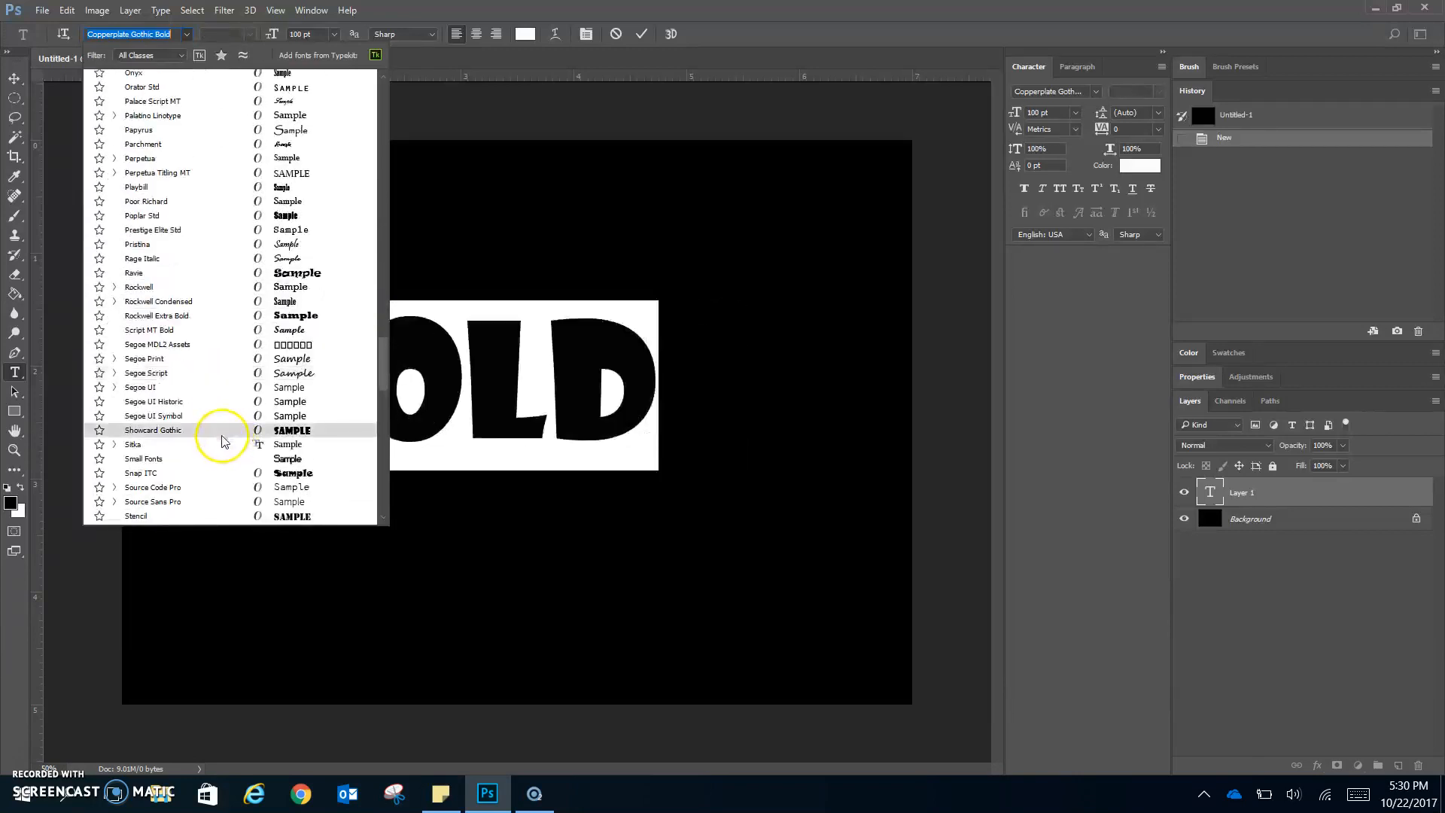
scroll(216, 436, down, 1)
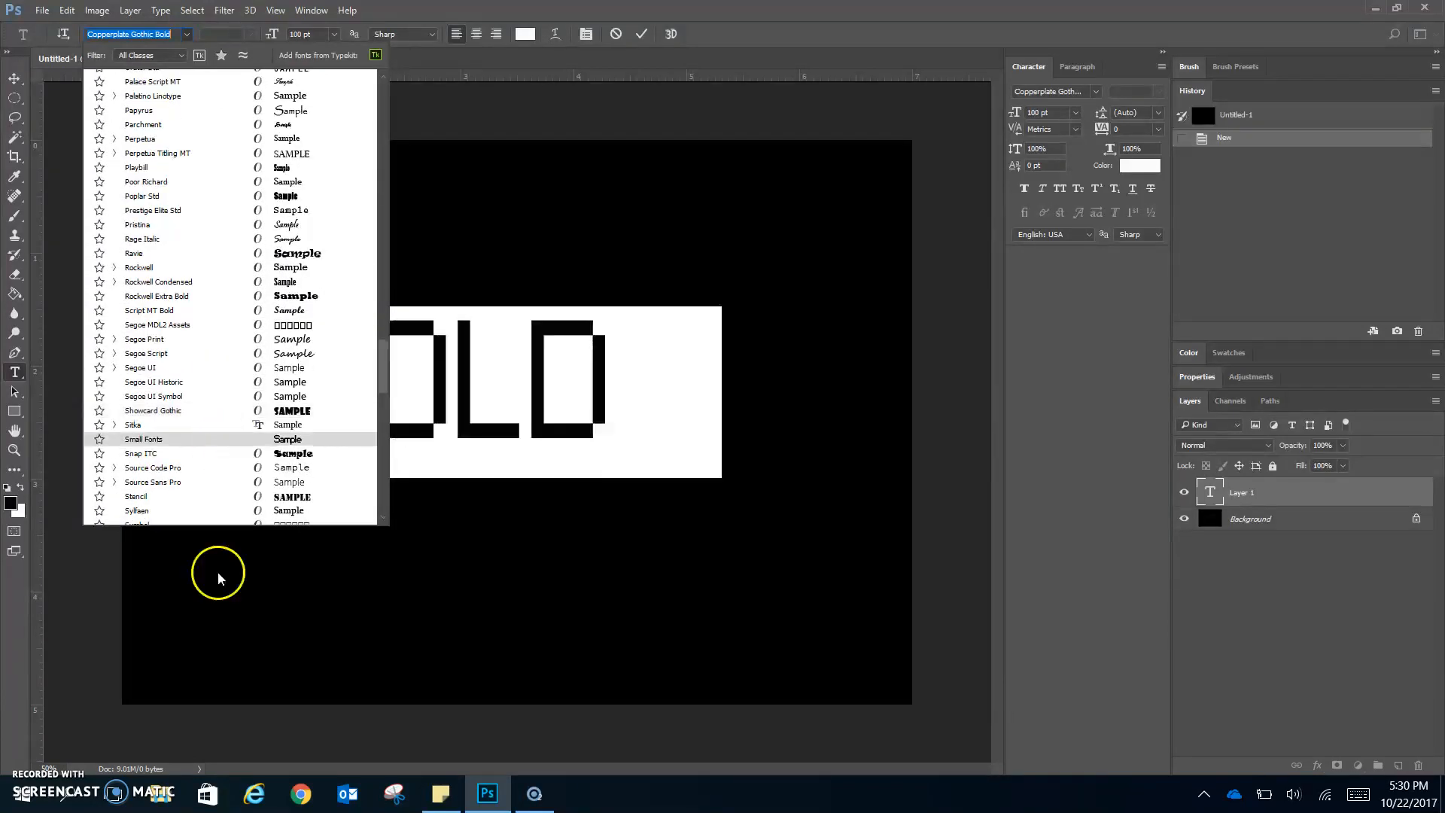
click(294, 490)
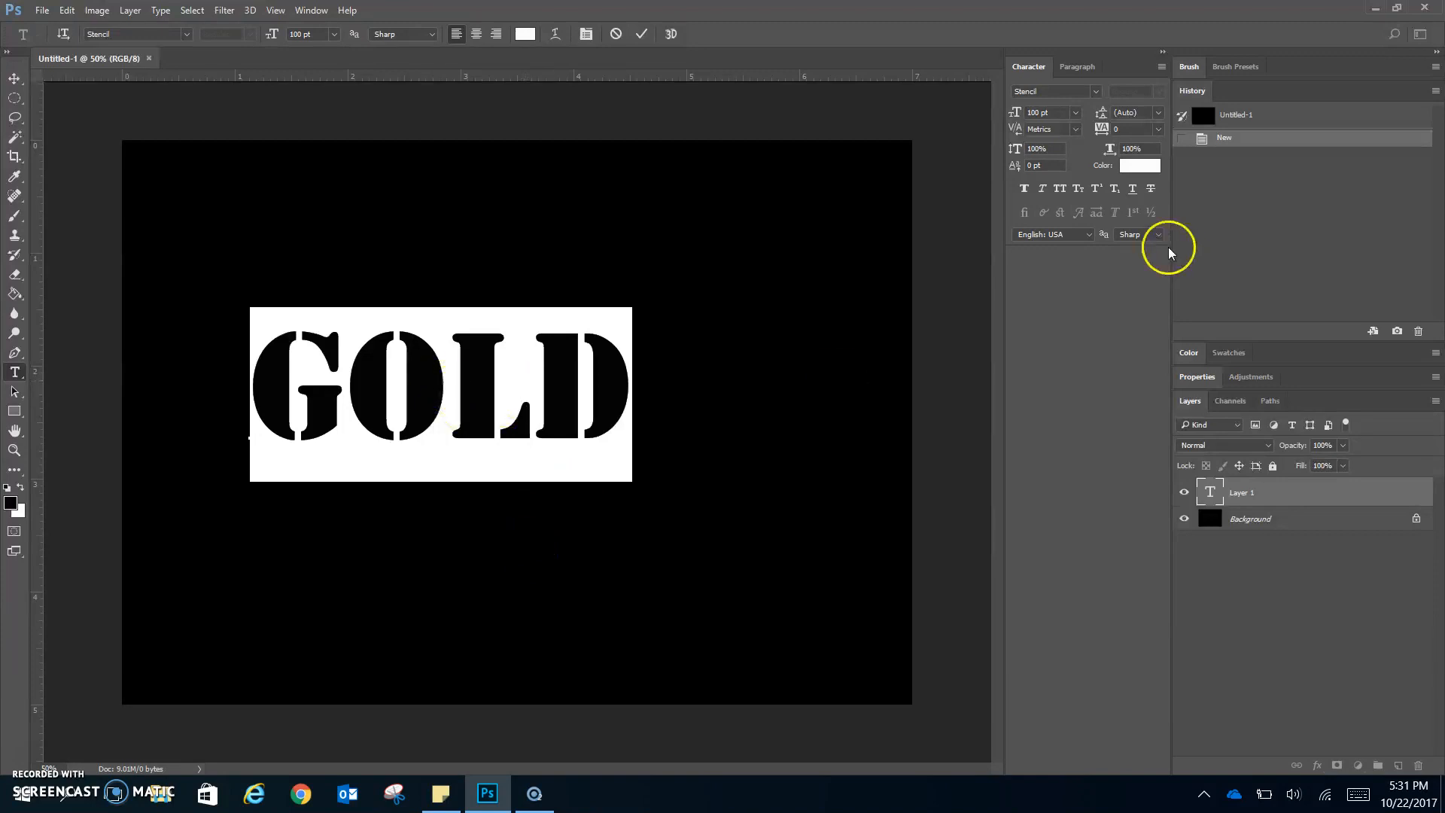
Enlarge the GOLD text to 194 pt, center it on the canvas, and commit the text.
drag(1016, 113, 1026, 116)
drag(689, 420, 610, 455)
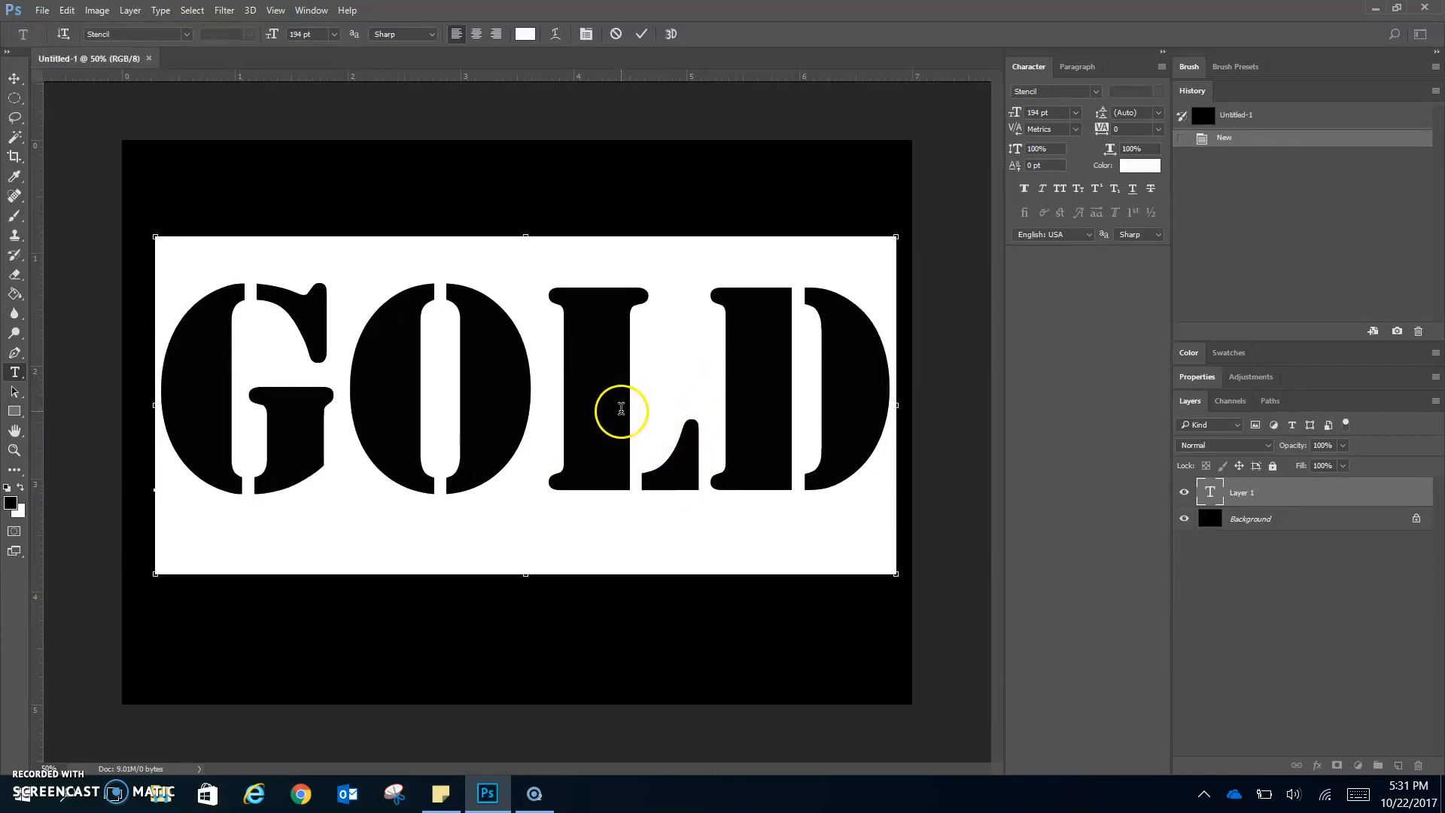
drag(619, 410, 609, 407)
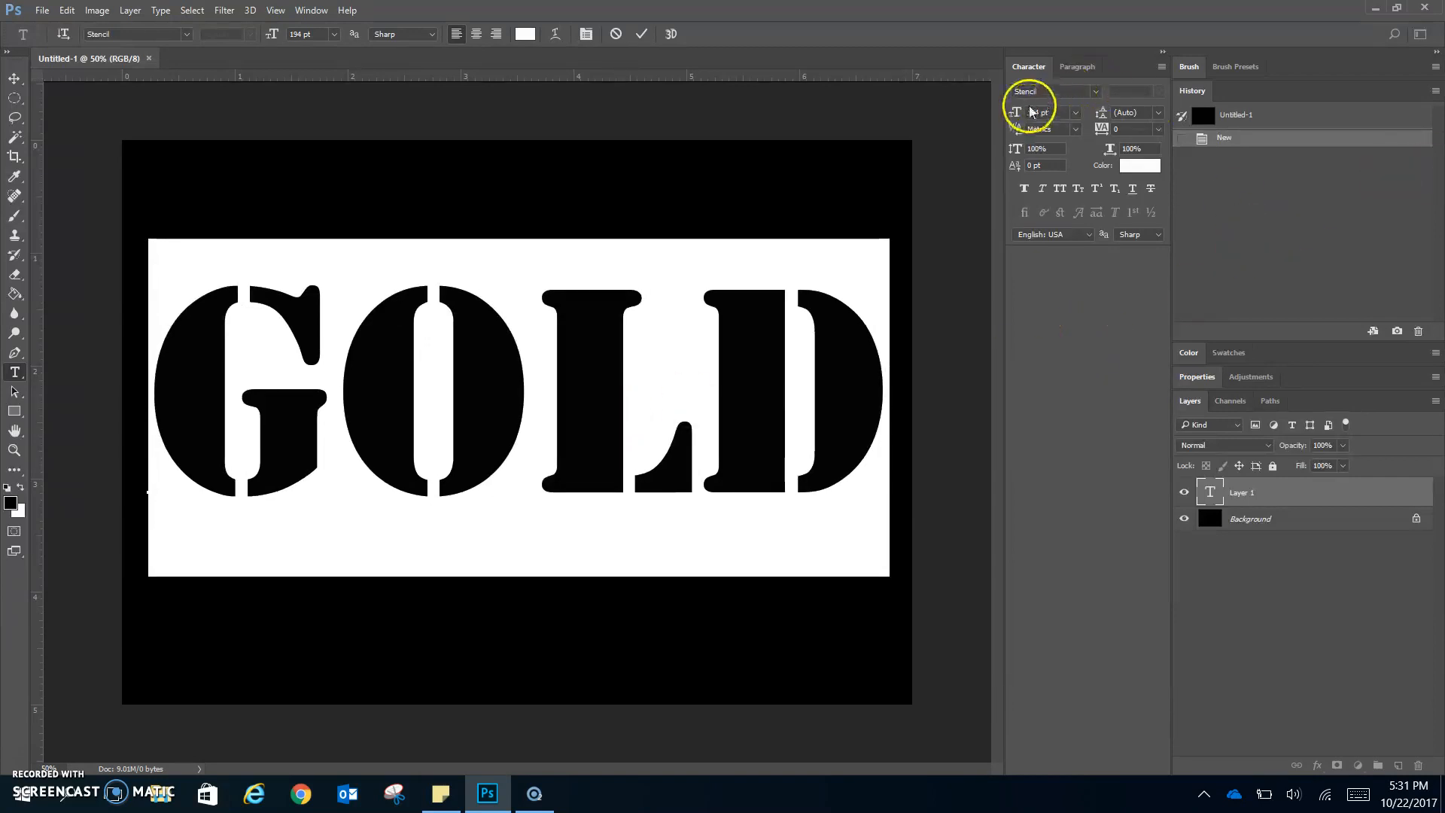
click(641, 34)
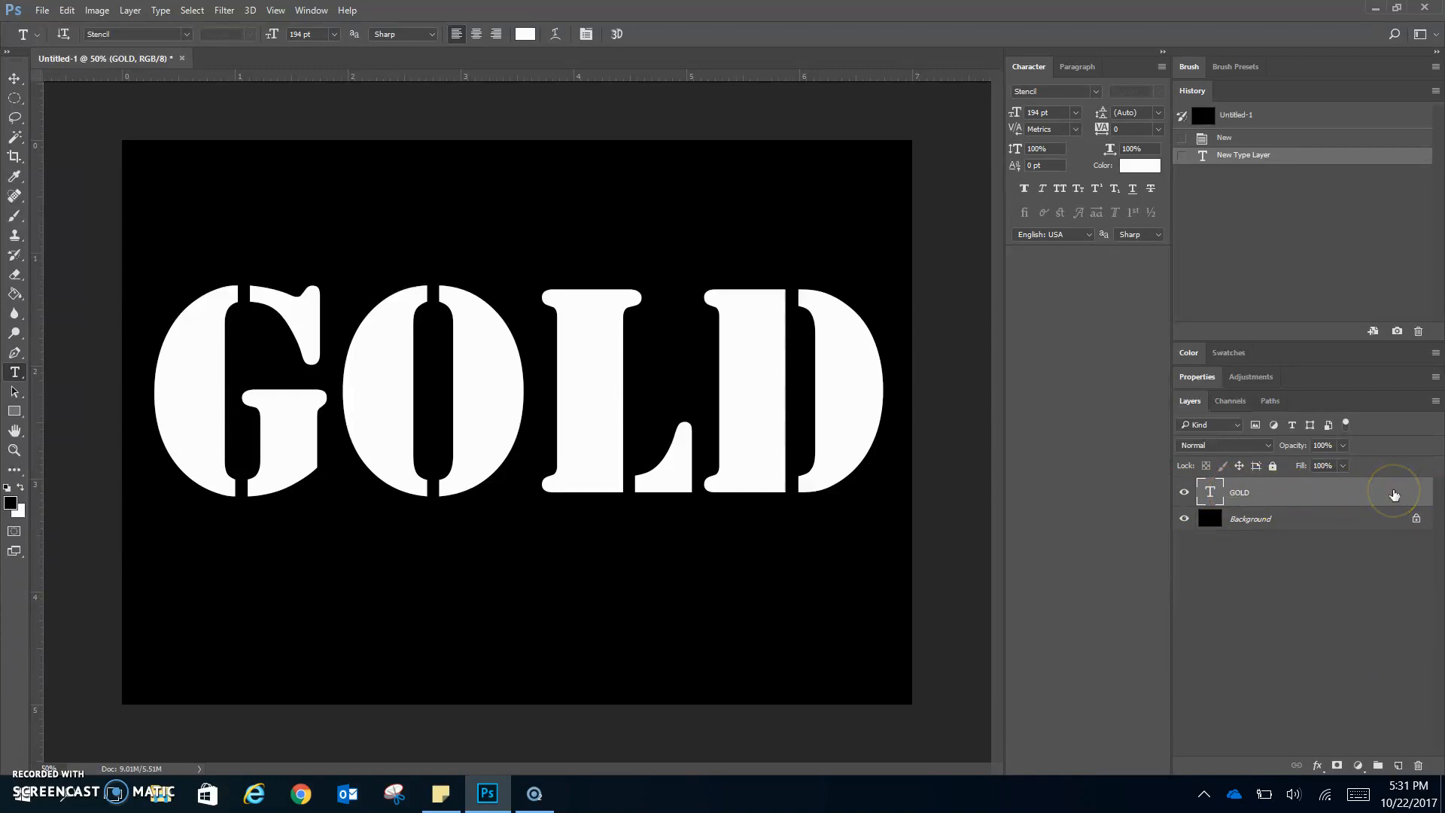
Add a Bevel & Emboss effect to the GOLD layer with the technique set to Chisel Hard.
double_click(1394, 495)
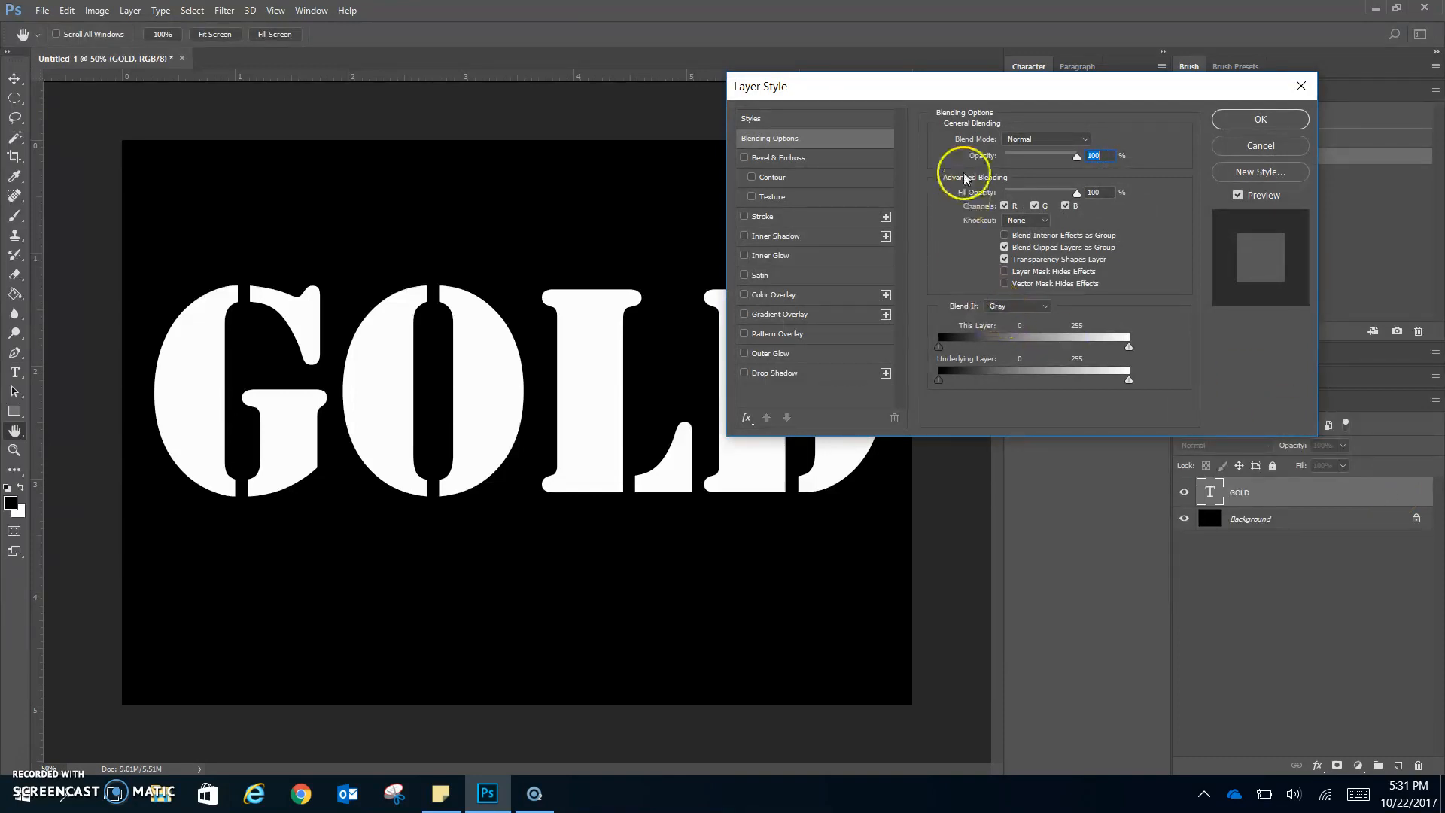
click(815, 167)
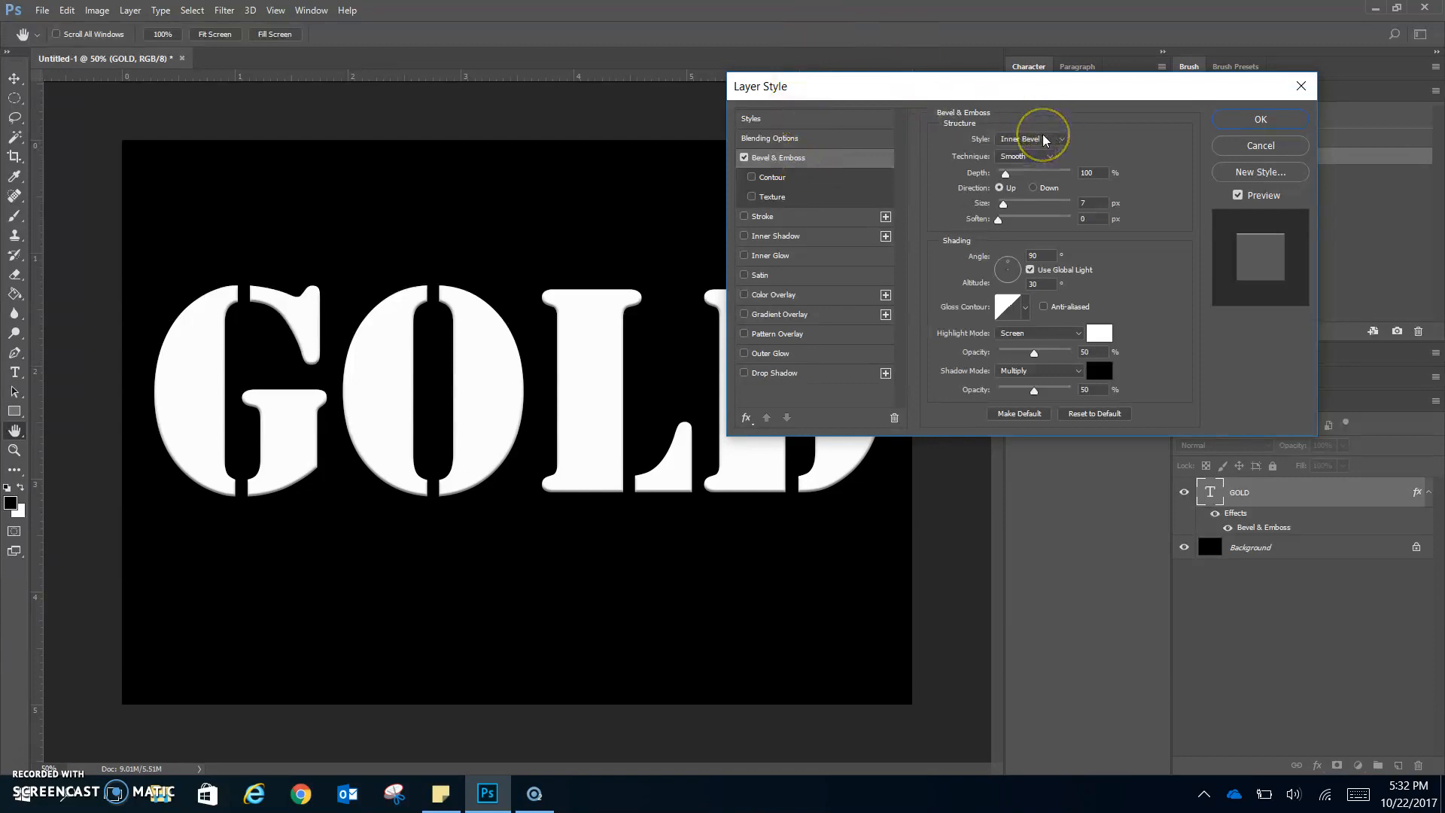
click(1014, 157)
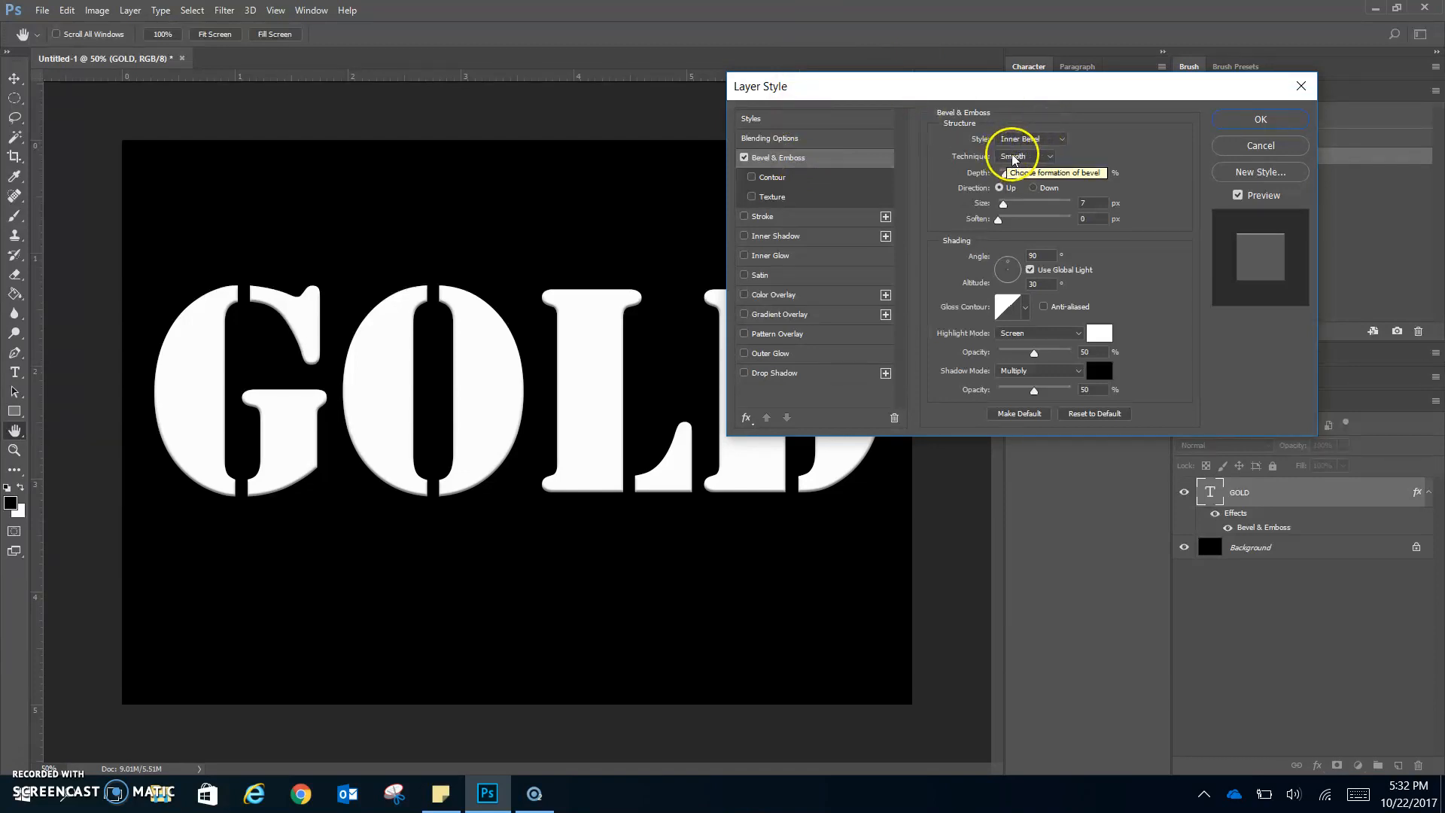
click(1024, 179)
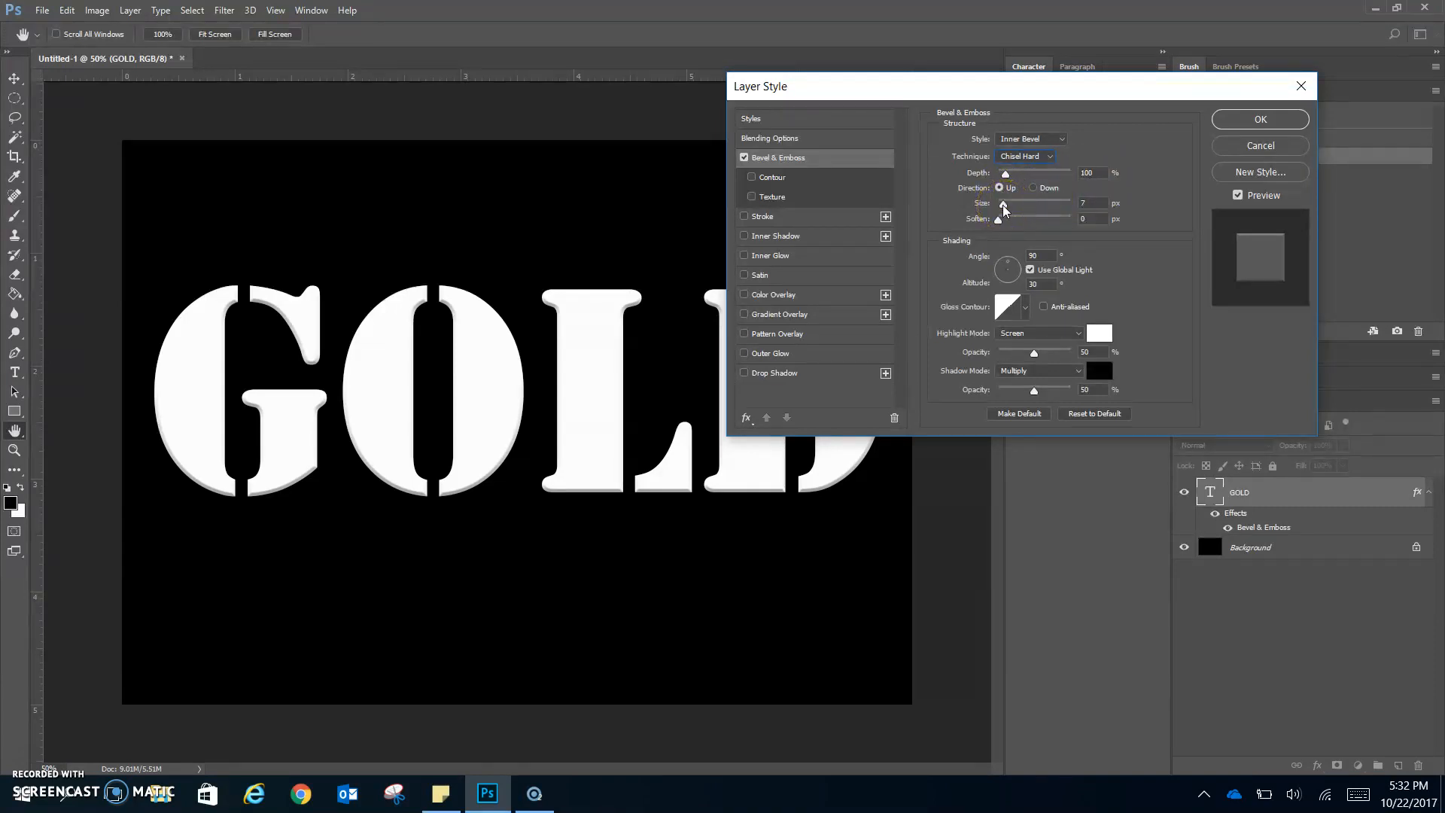
Increase the bevel size to 103 px.
drag(1009, 208, 1034, 214)
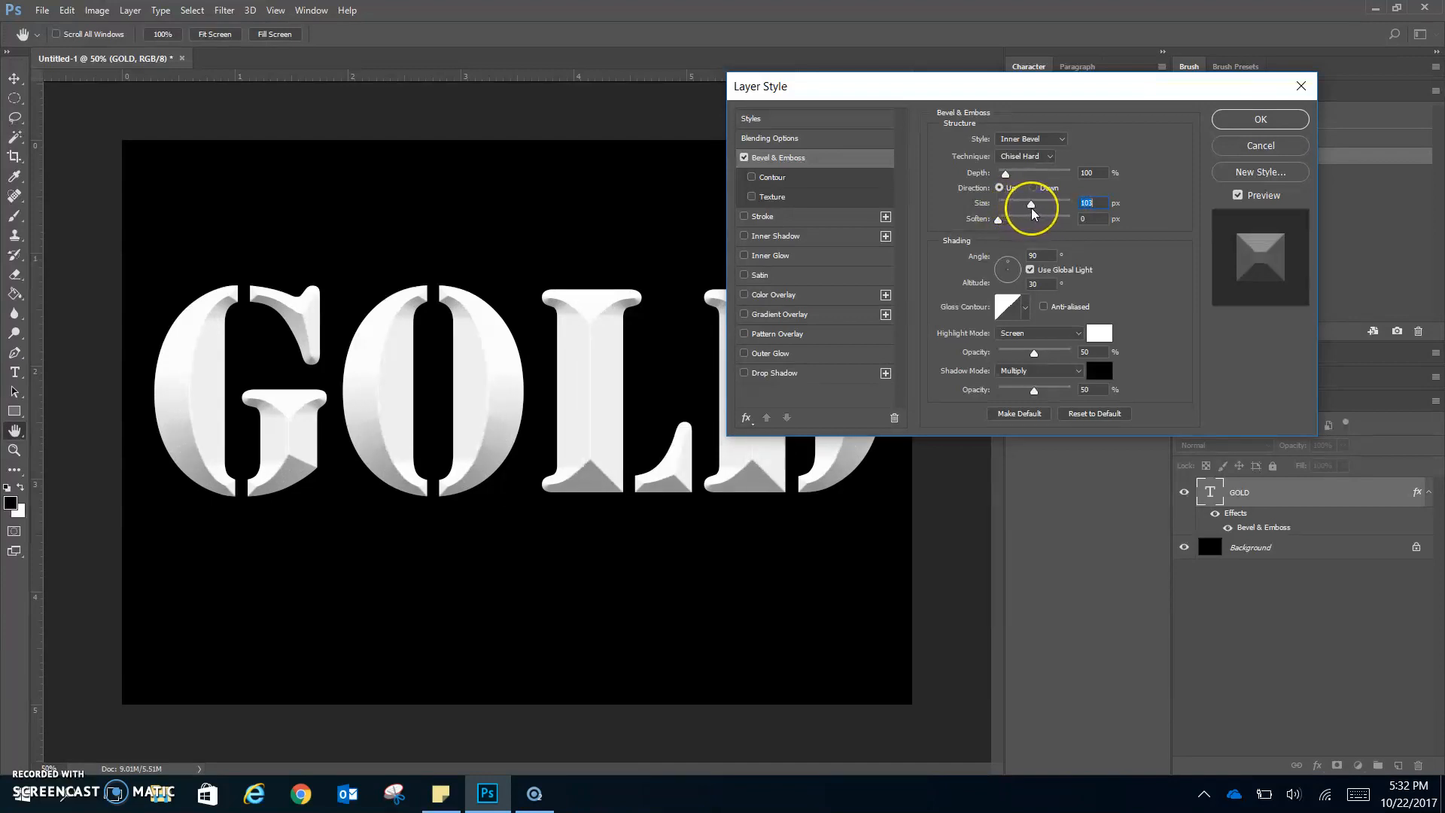
click(1100, 208)
click(1098, 220)
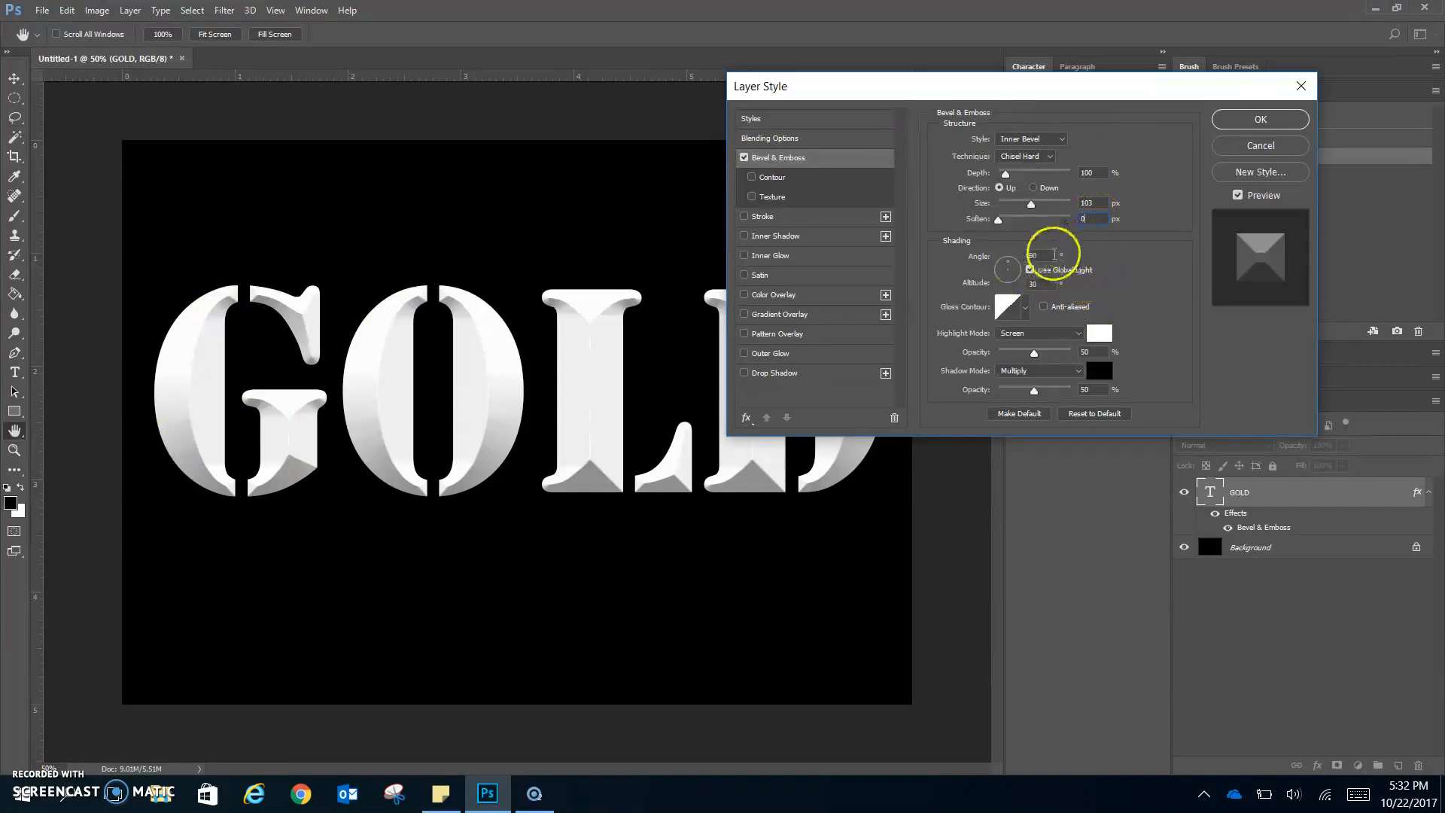
Set the bevel shading to an angle of 120° and an altitude of 30°.
click(1031, 253)
text(120)
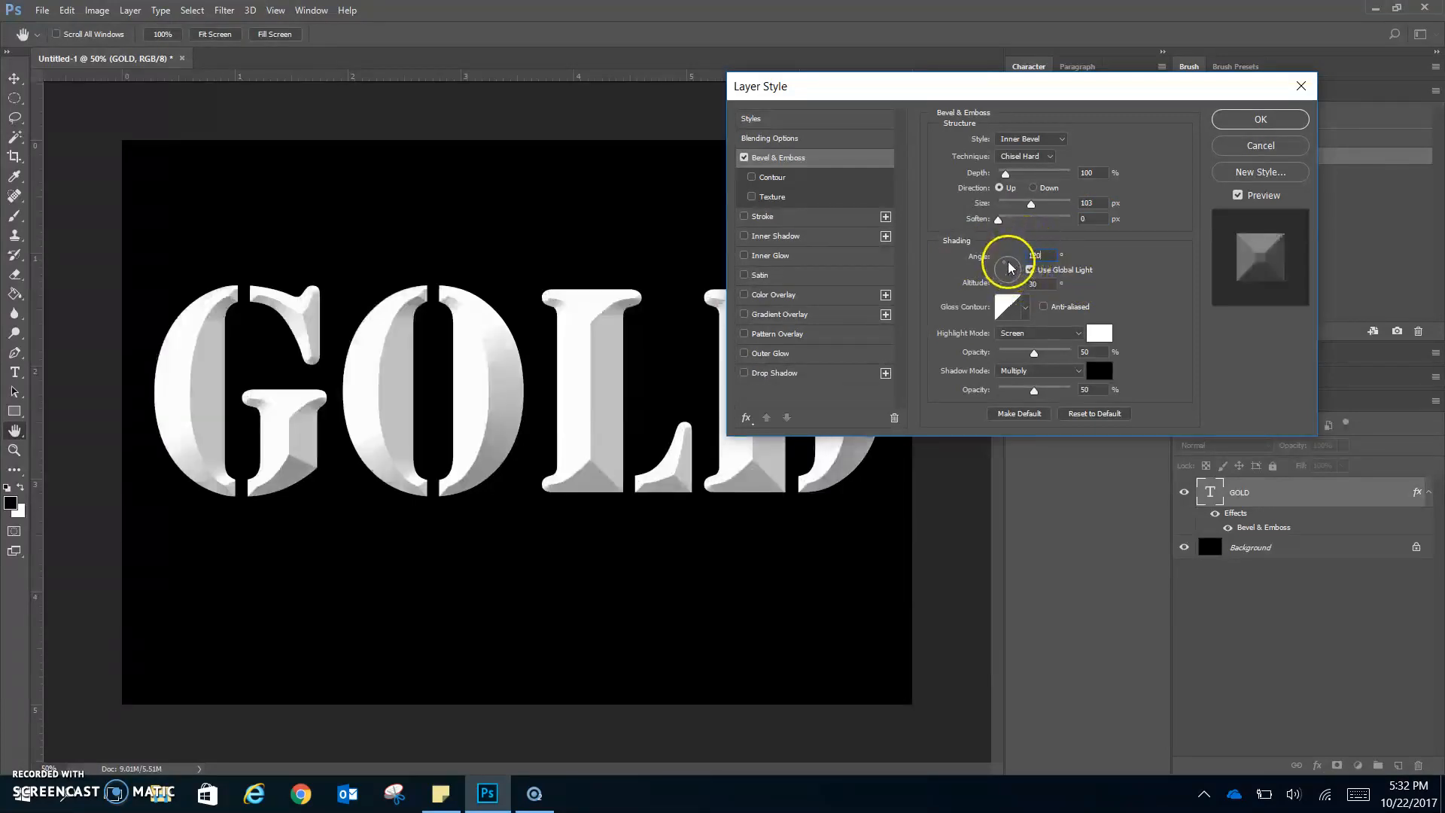
drag(1012, 267, 1005, 265)
double_click(1047, 255)
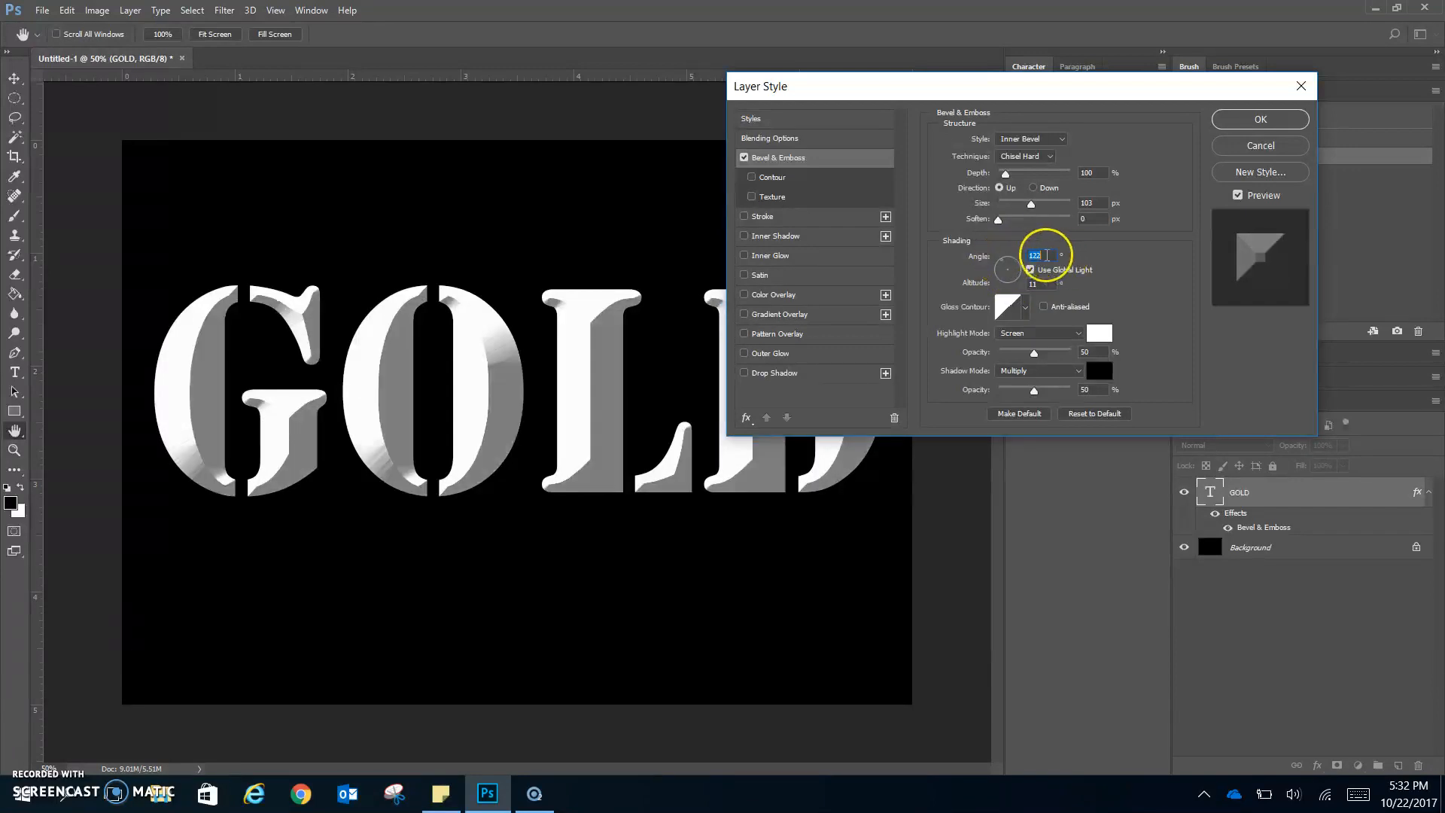
text(120)
click(1044, 257)
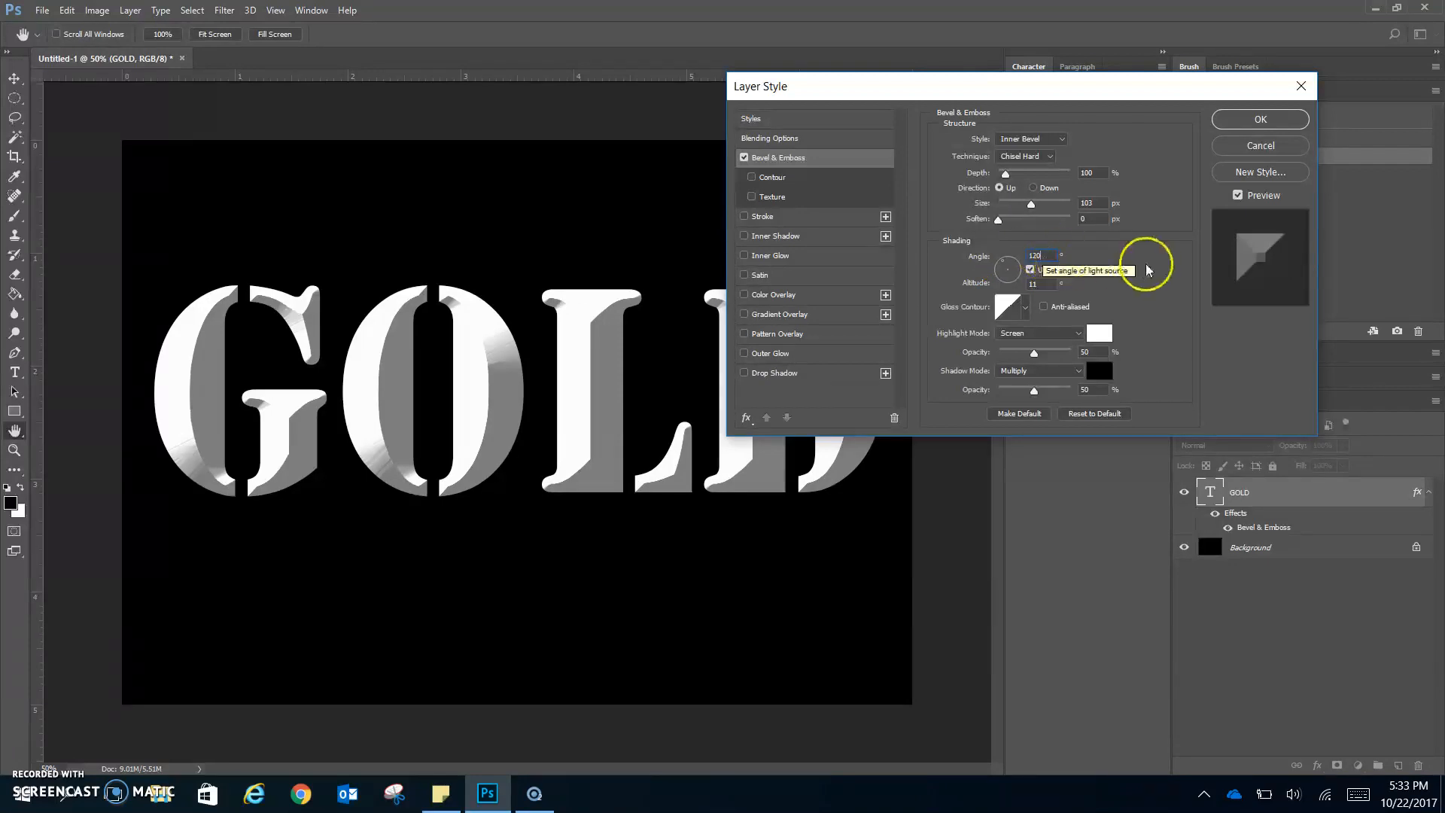
click(1050, 282)
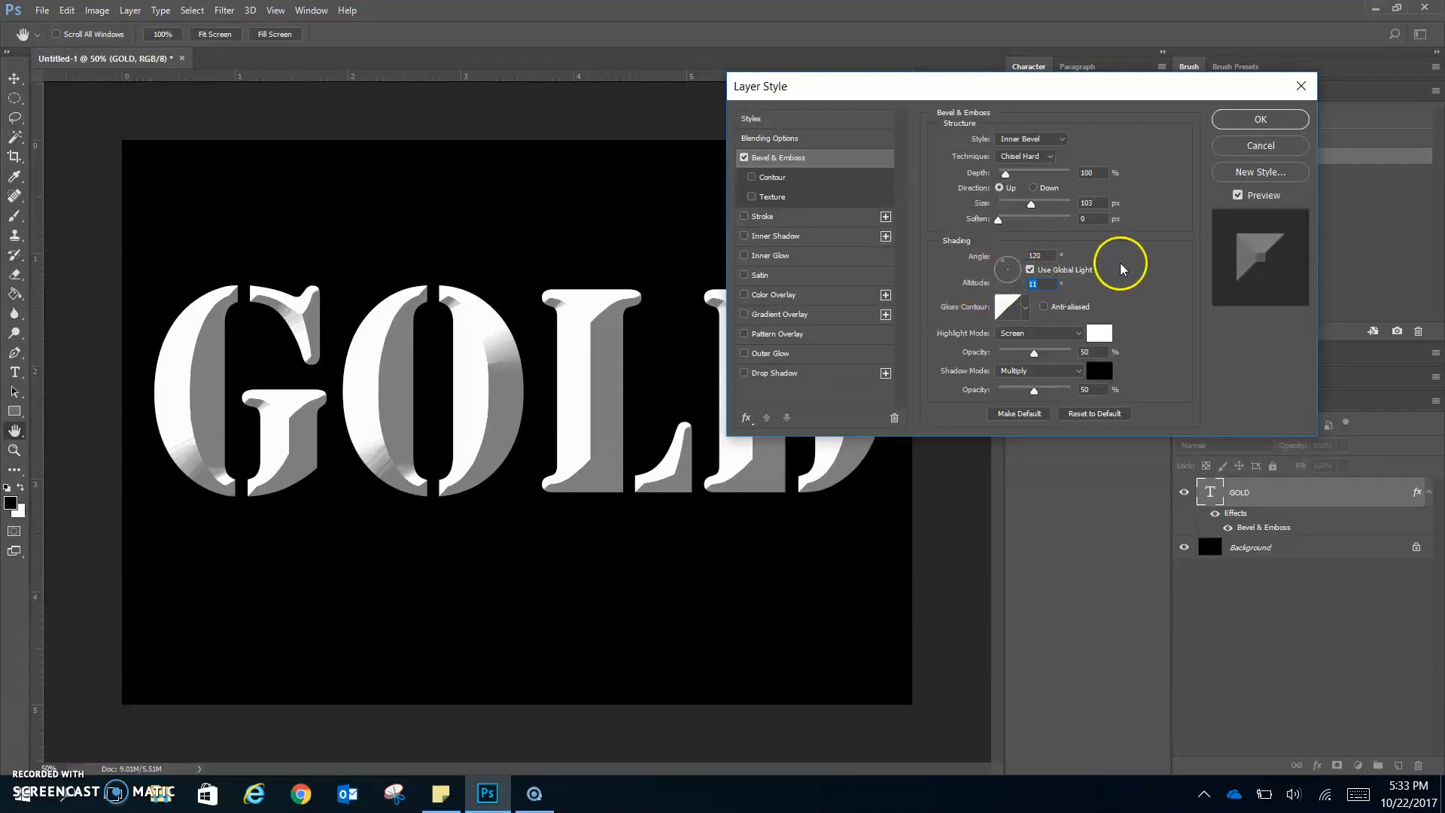
text(30)
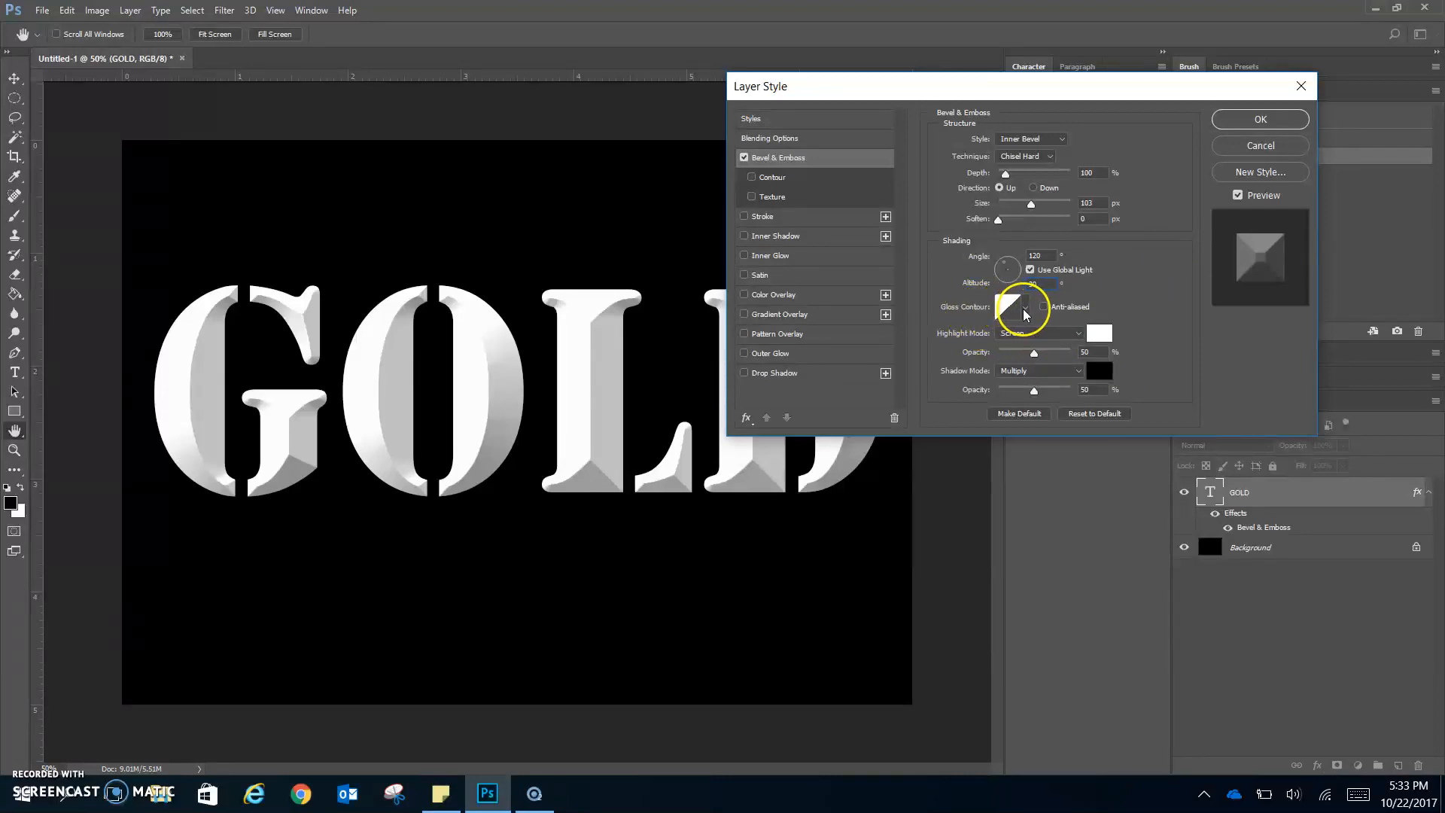
Apply the Ring preset as the bevel's gloss contour.
click(1029, 312)
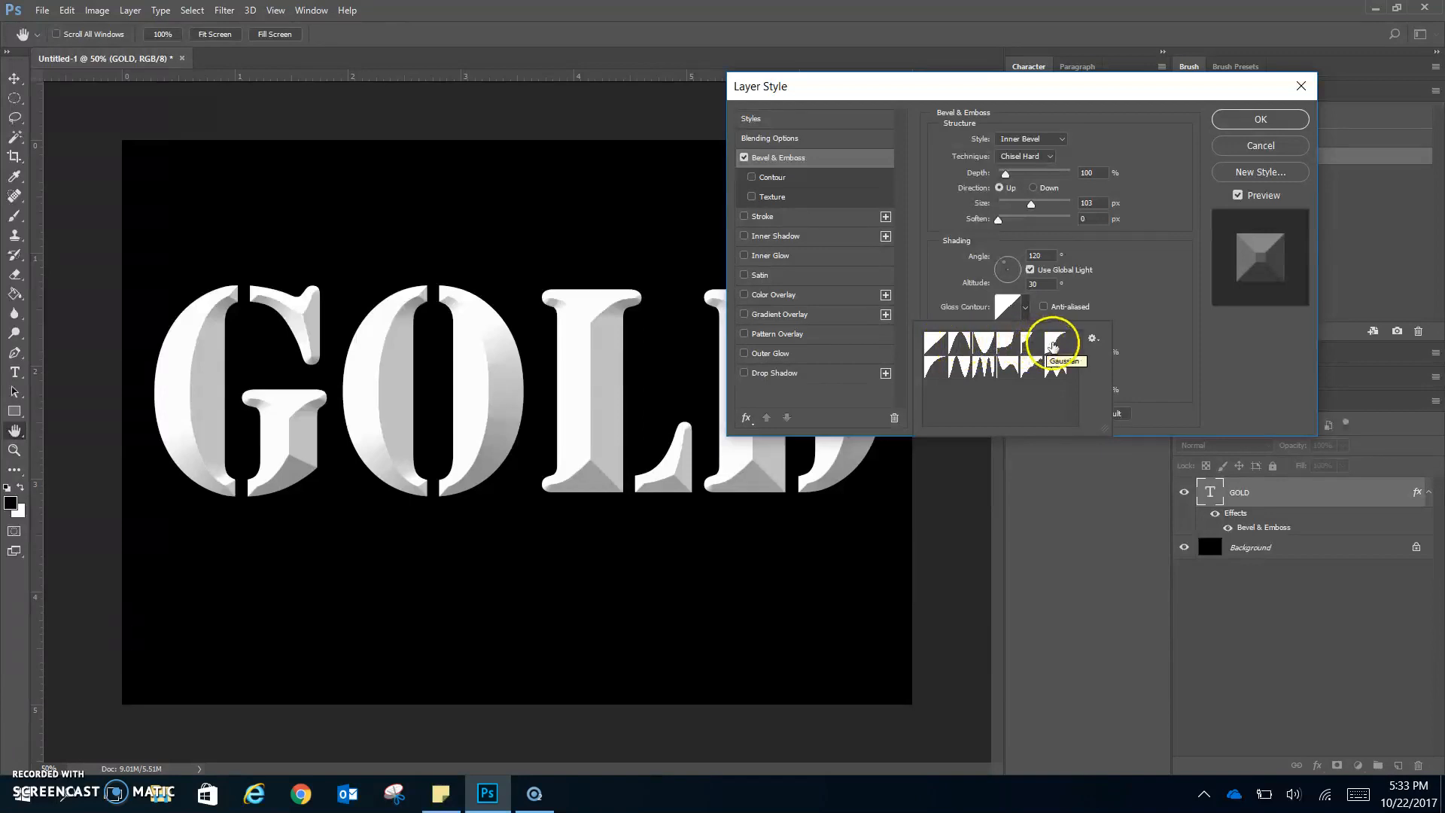
click(1008, 310)
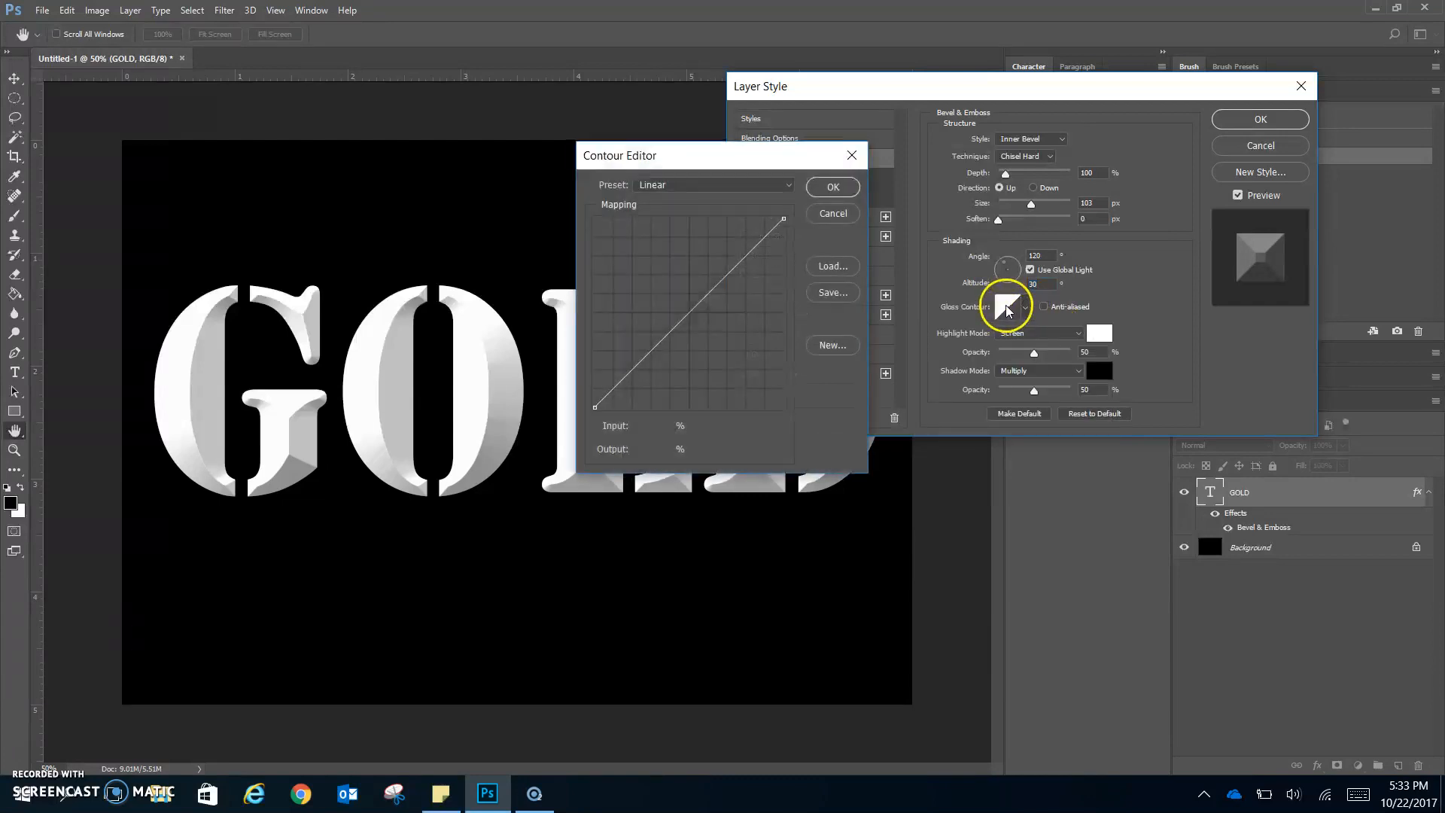
click(691, 186)
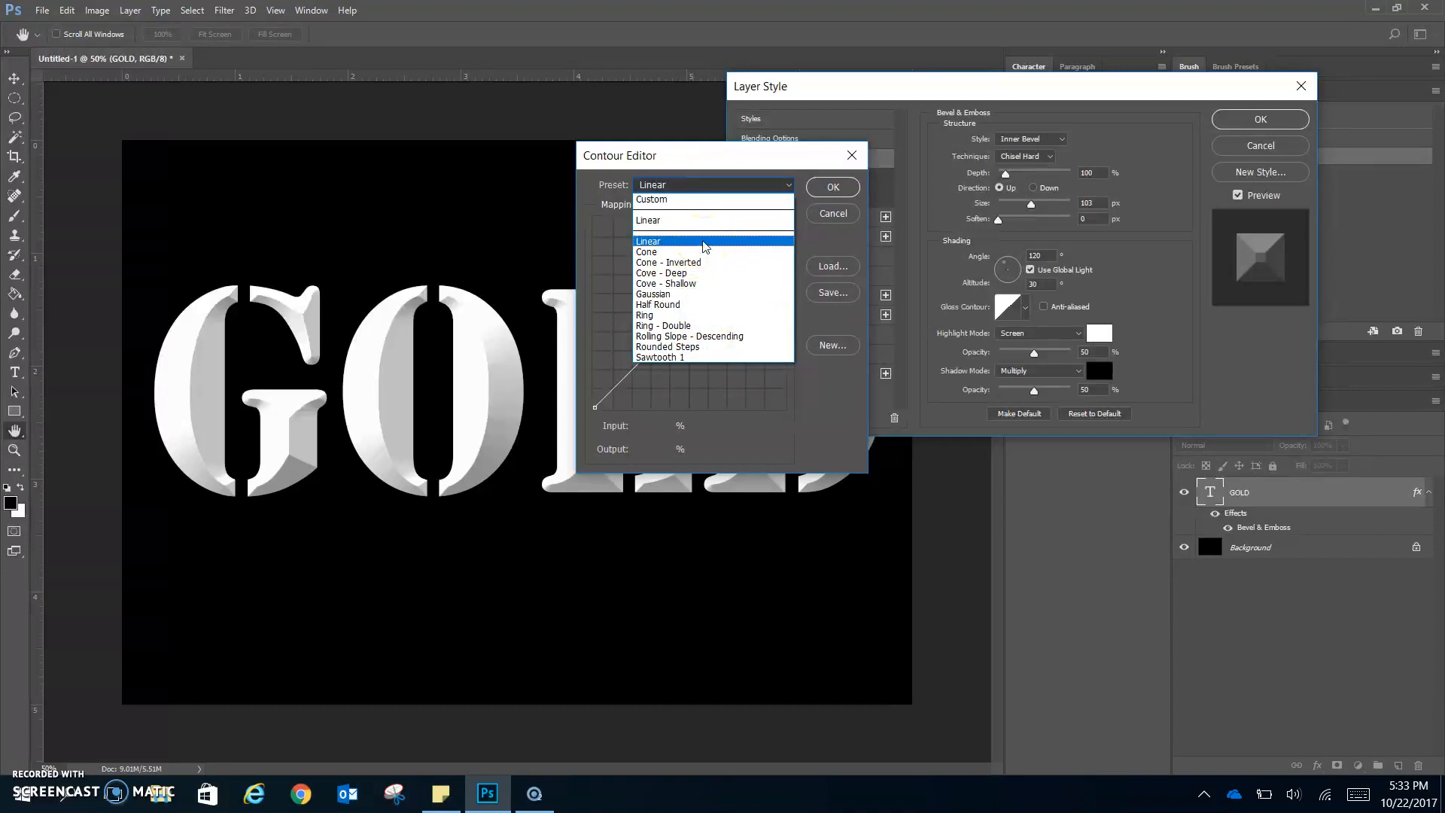
click(692, 315)
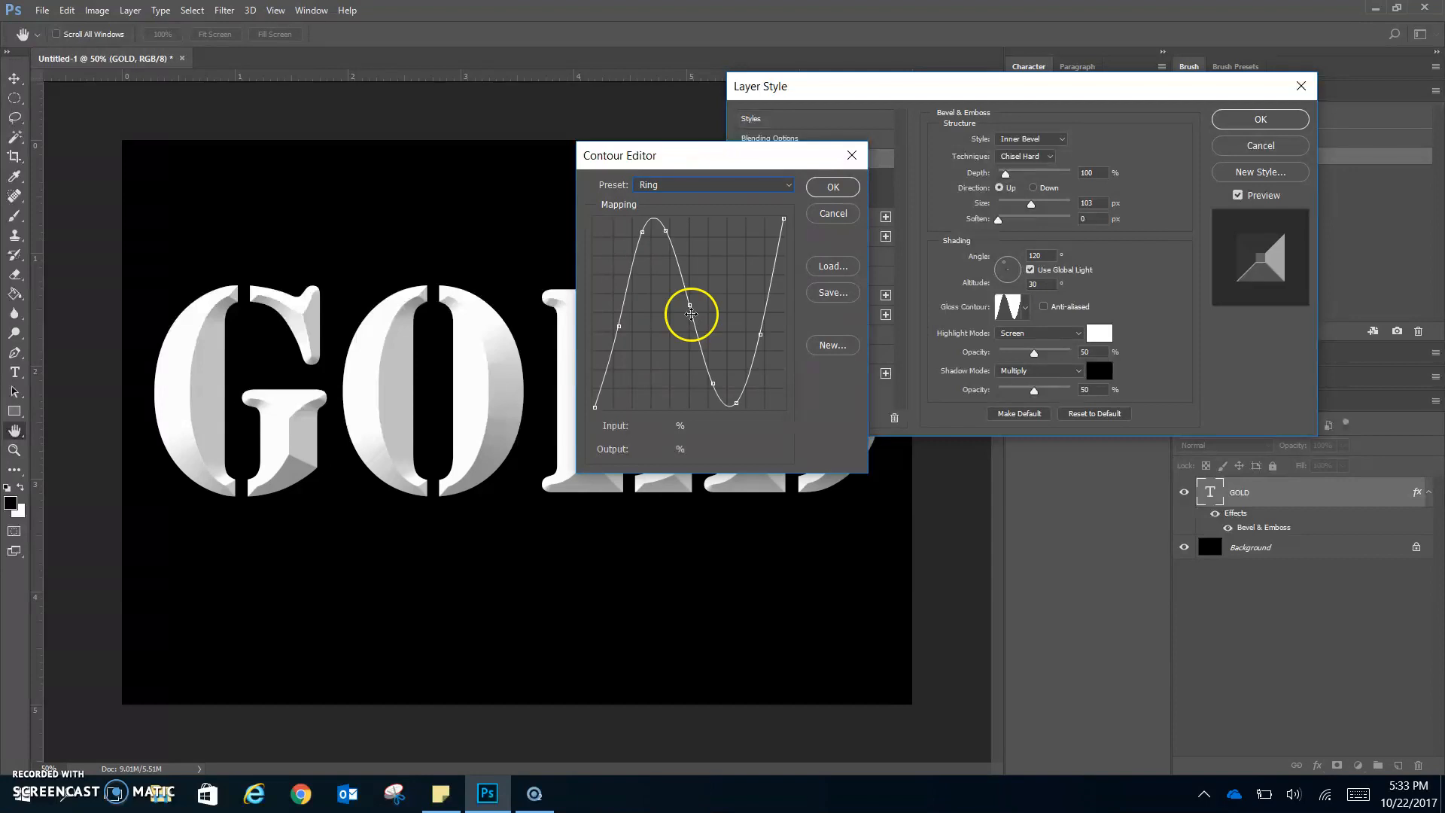
click(833, 188)
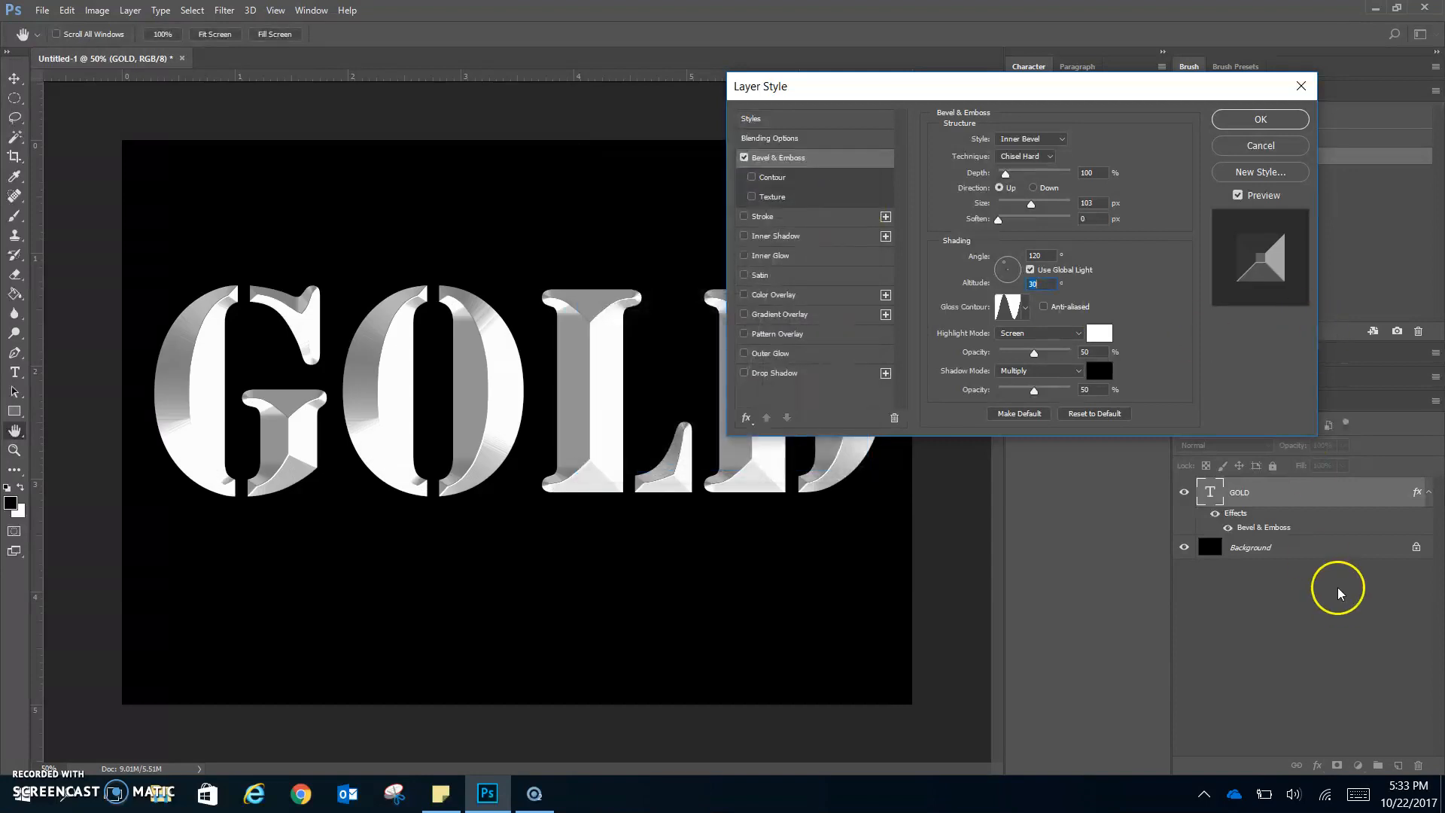
Turn on anti-aliasing for the bevel's gloss contour and enable the bevel's Contour option with anti-aliasing.
click(1044, 307)
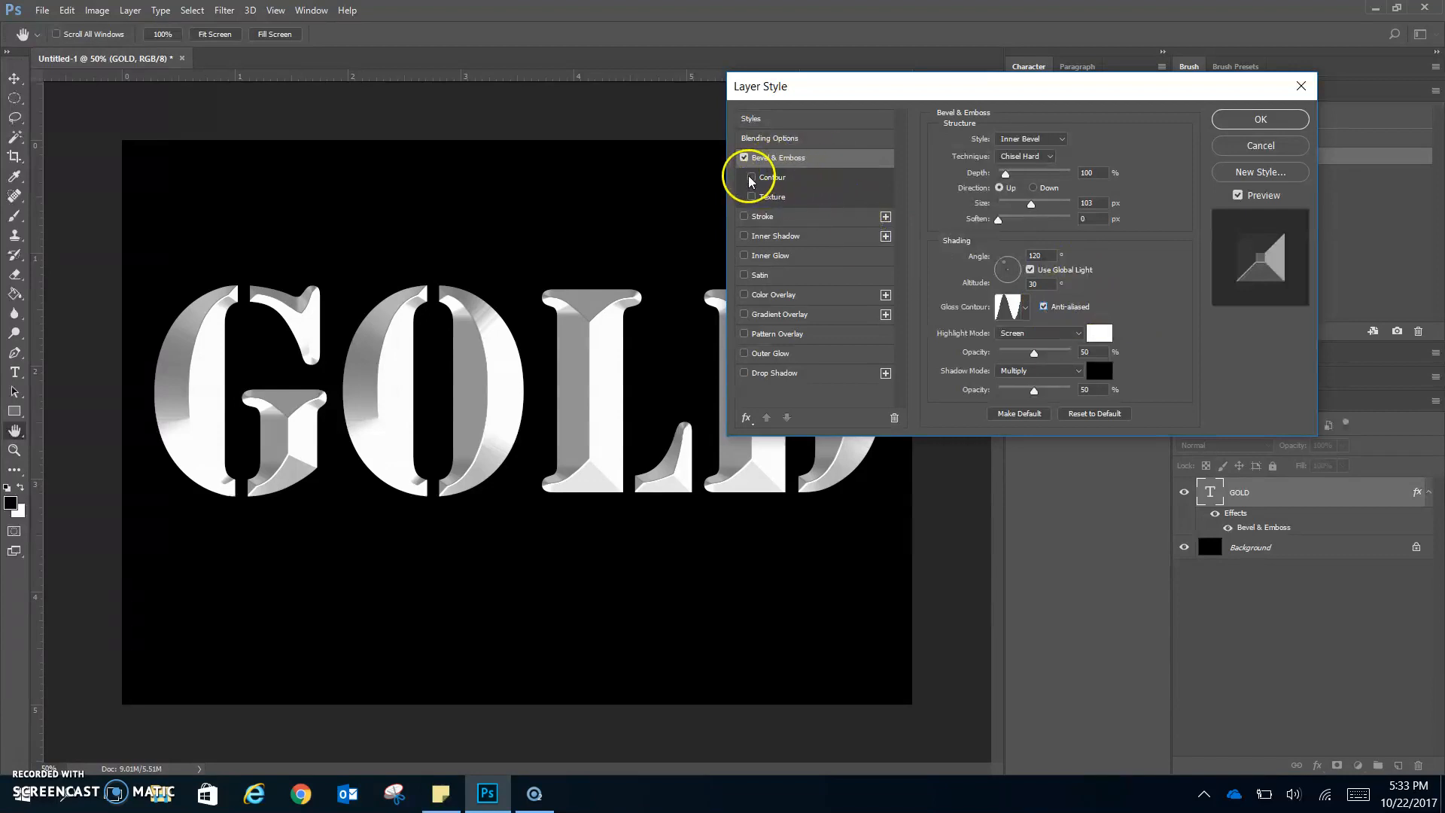
click(787, 183)
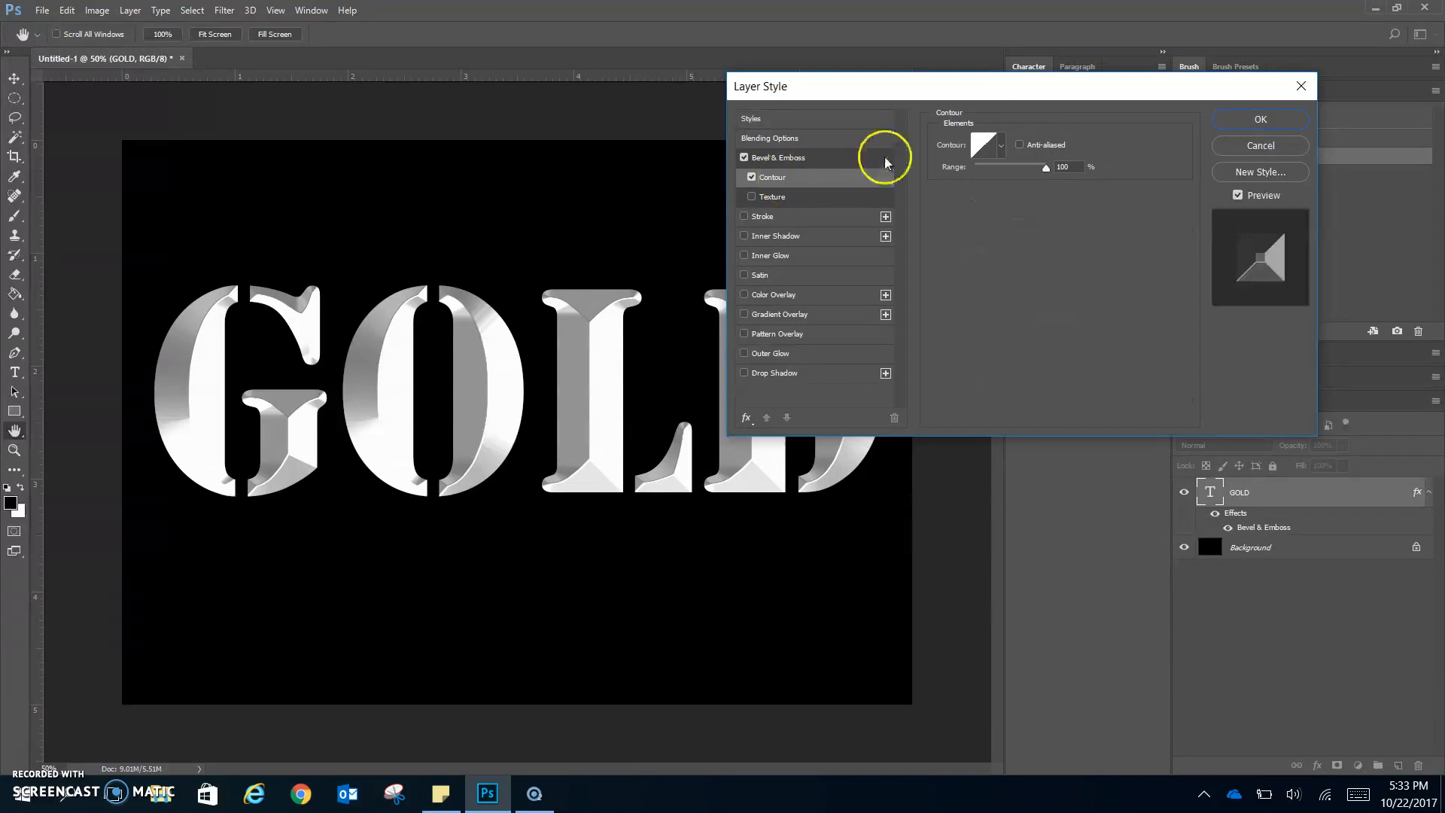
click(1021, 145)
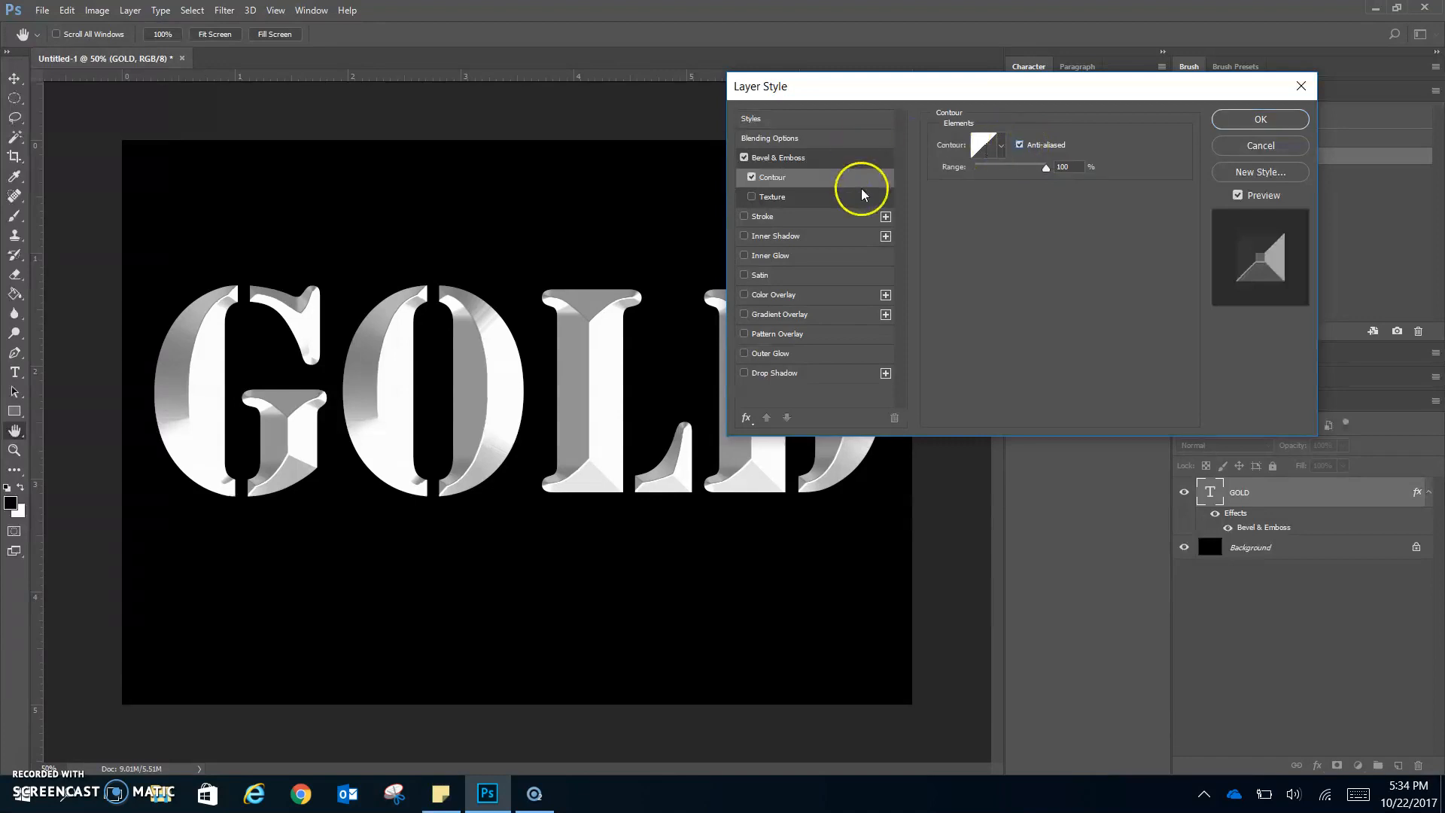
Add a Color Overlay effect to the GOLD text in a golden orange with RGB values 247, 170, 59.
click(762, 295)
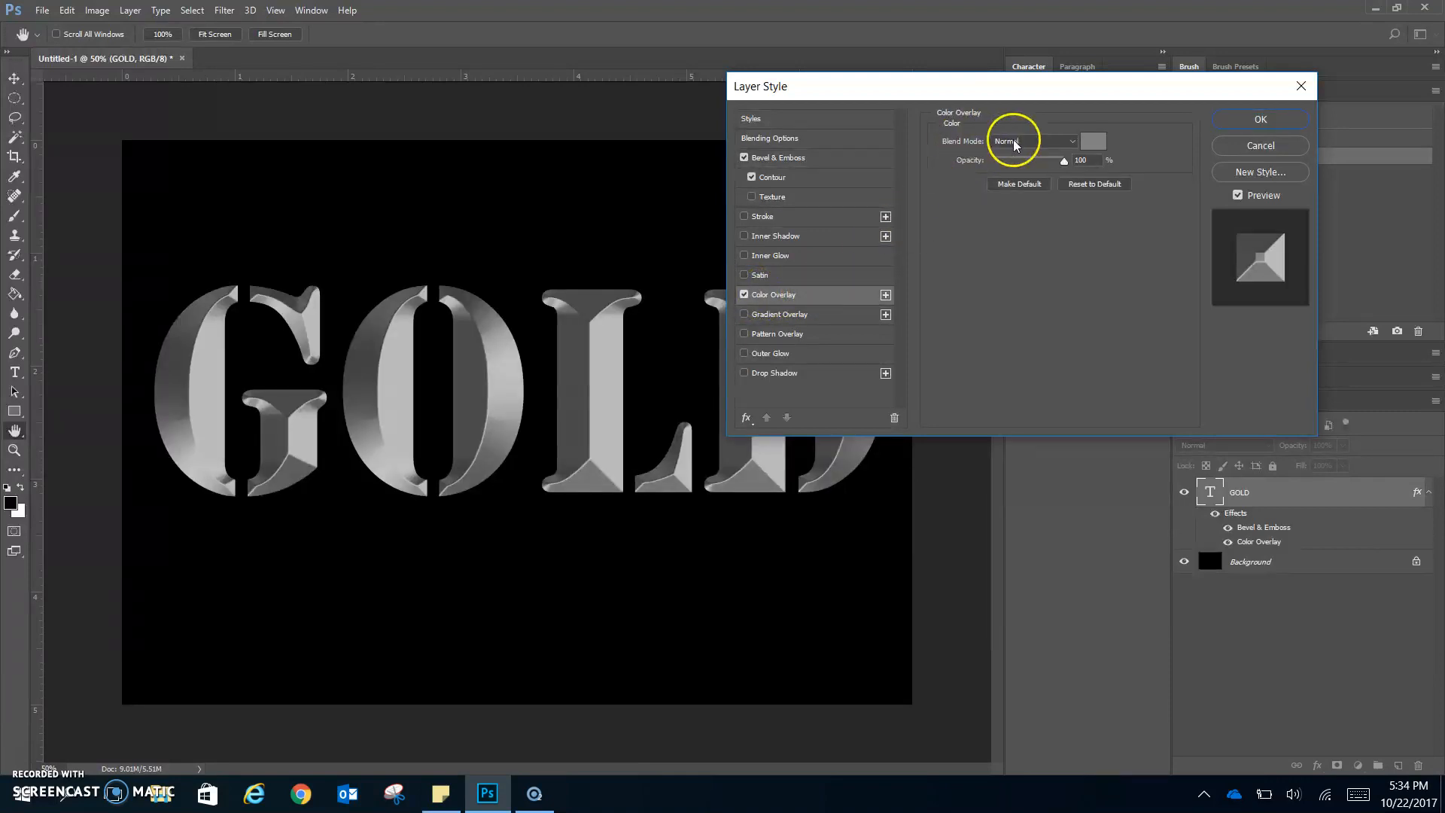
click(1092, 144)
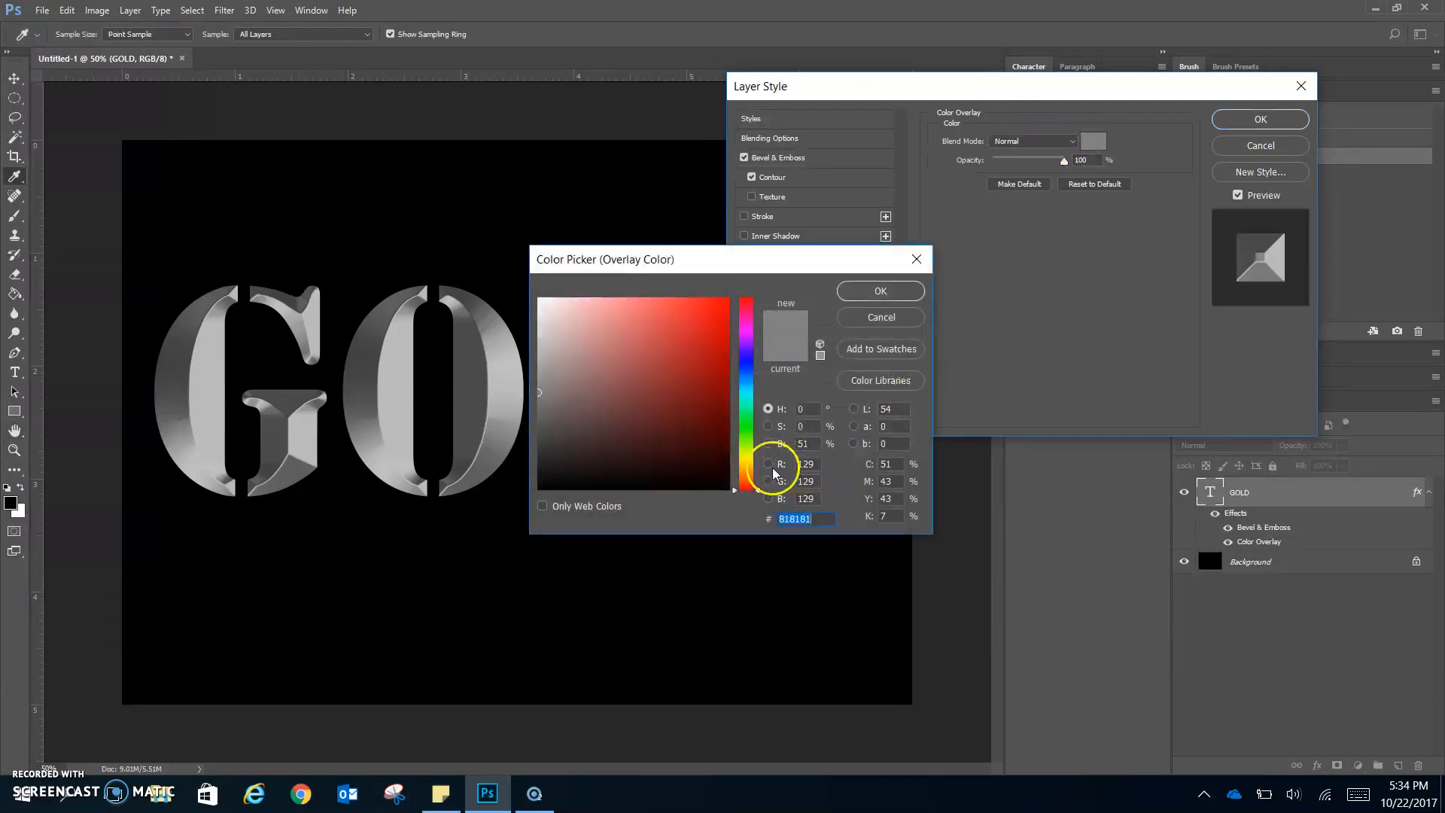
click(768, 464)
double_click(810, 464)
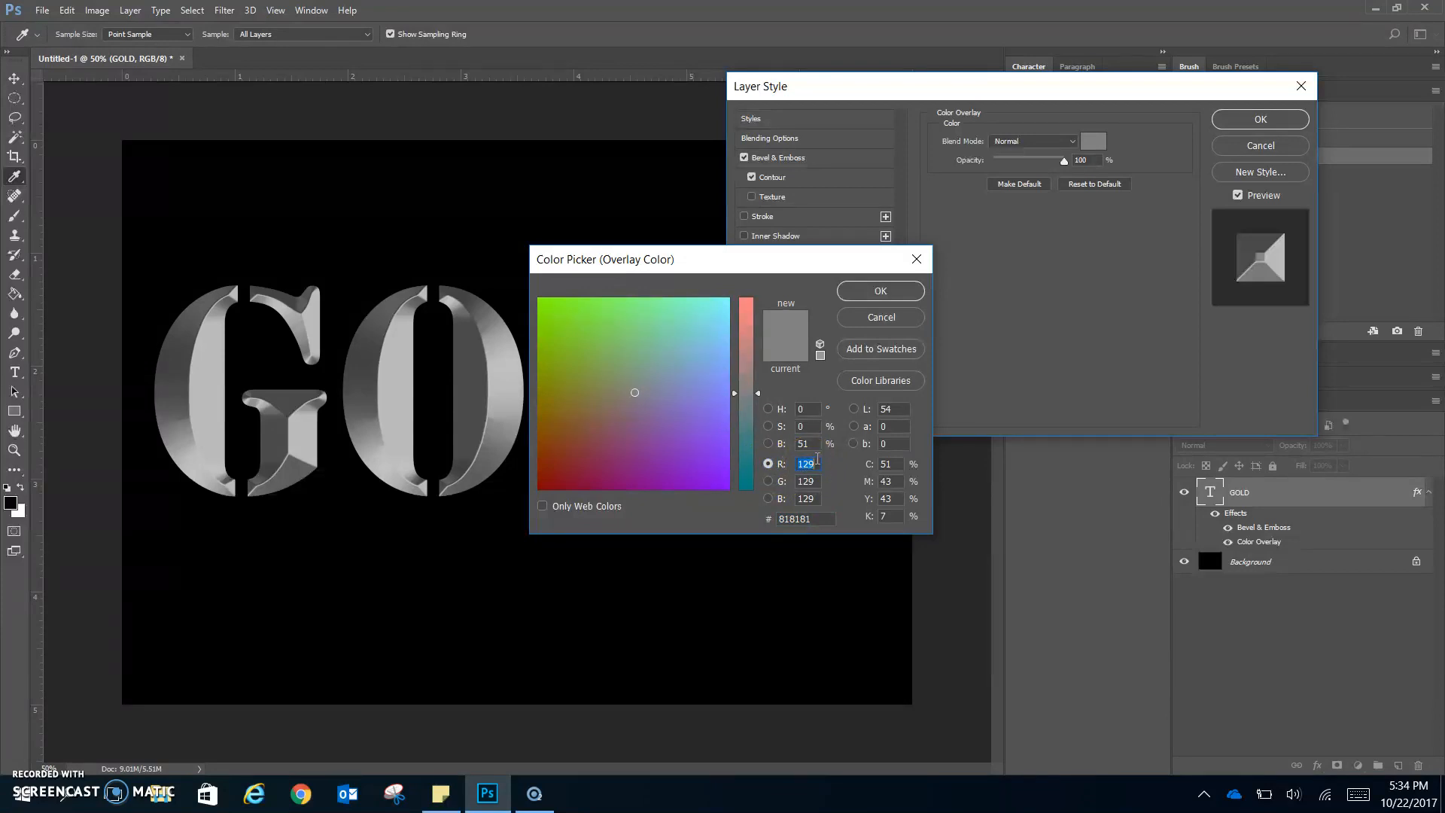
click(832, 460)
click(828, 464)
text(247)
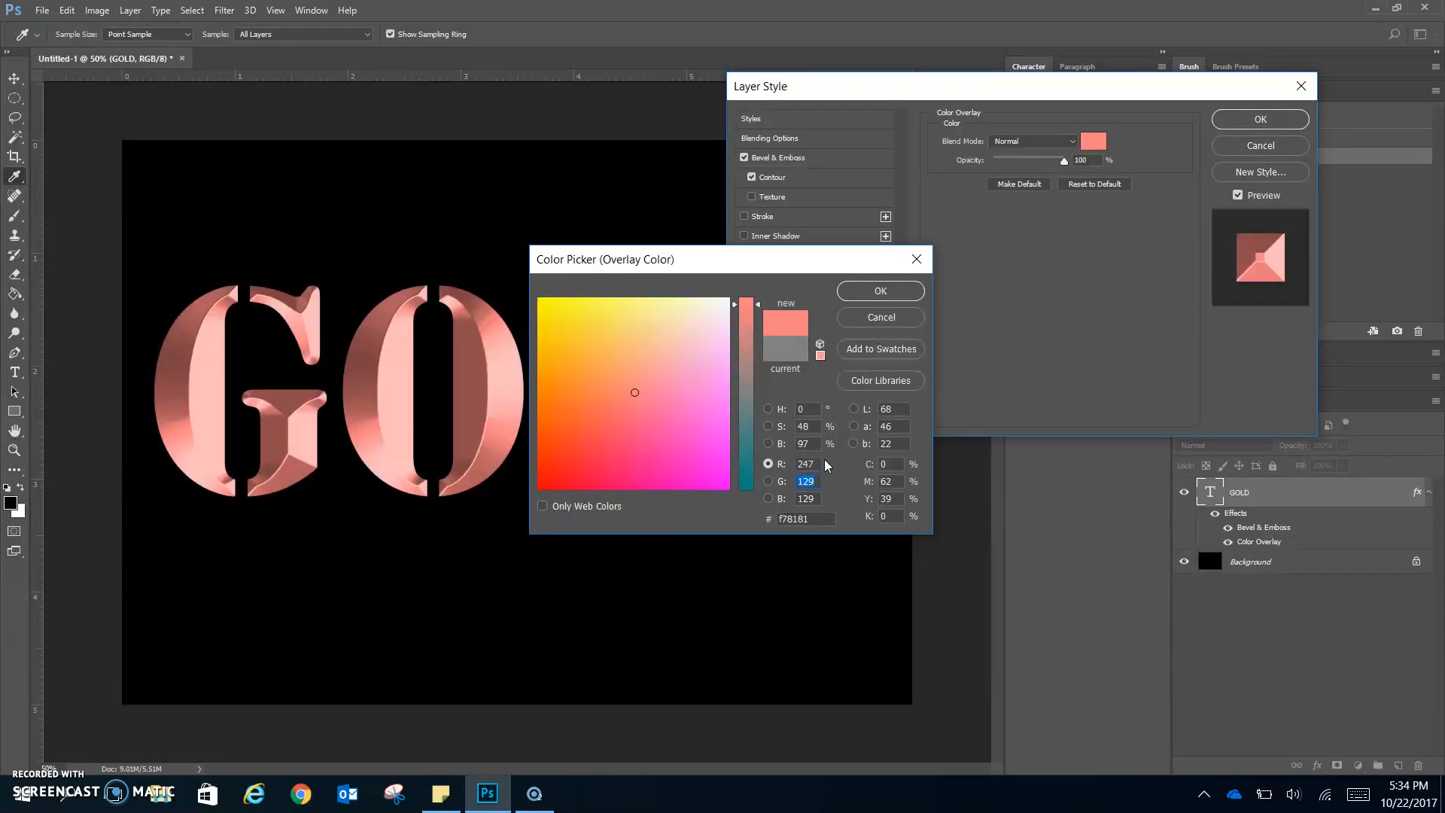
text(170)
click(821, 445)
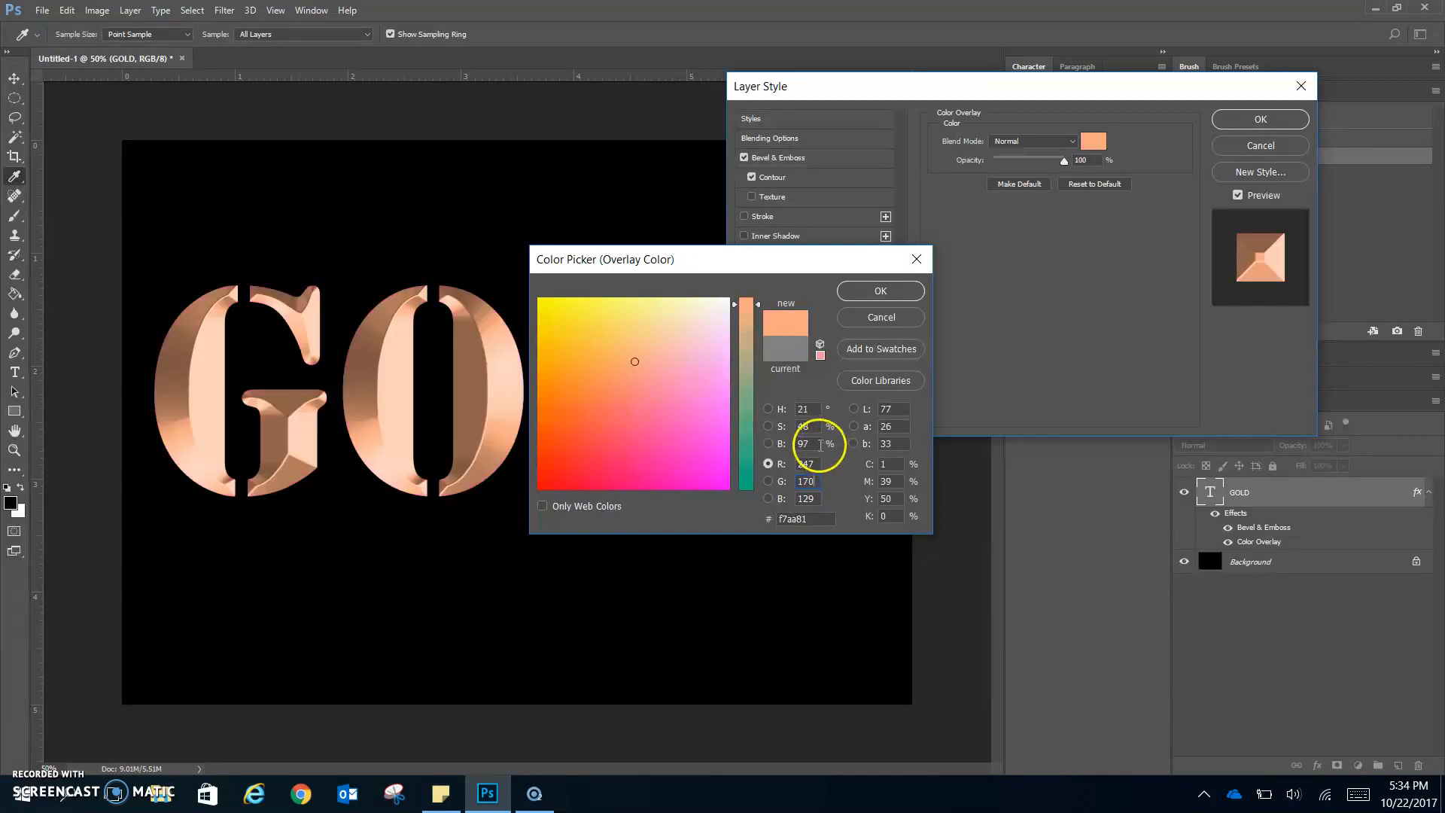
key(Tab)
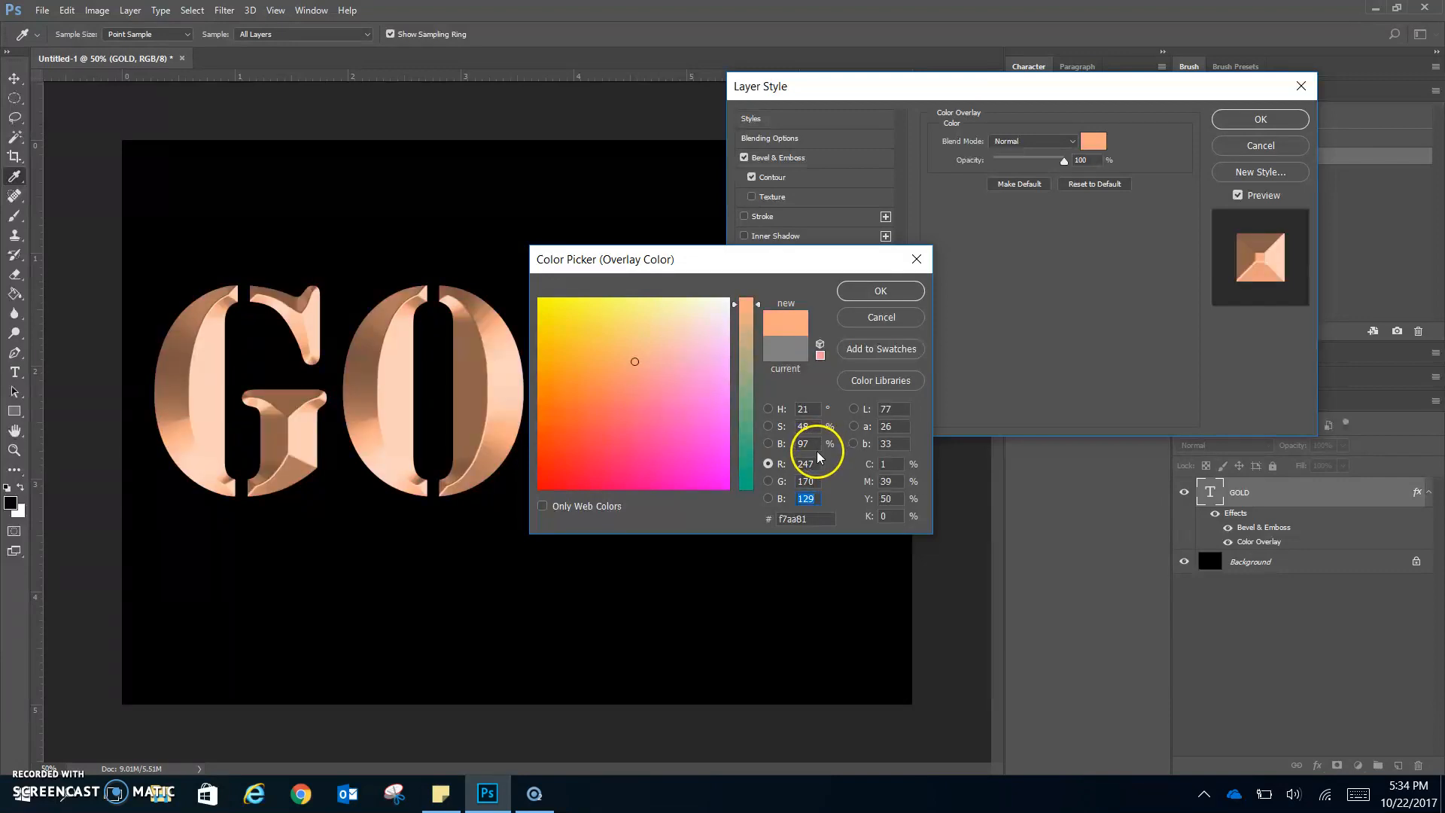
text(59)
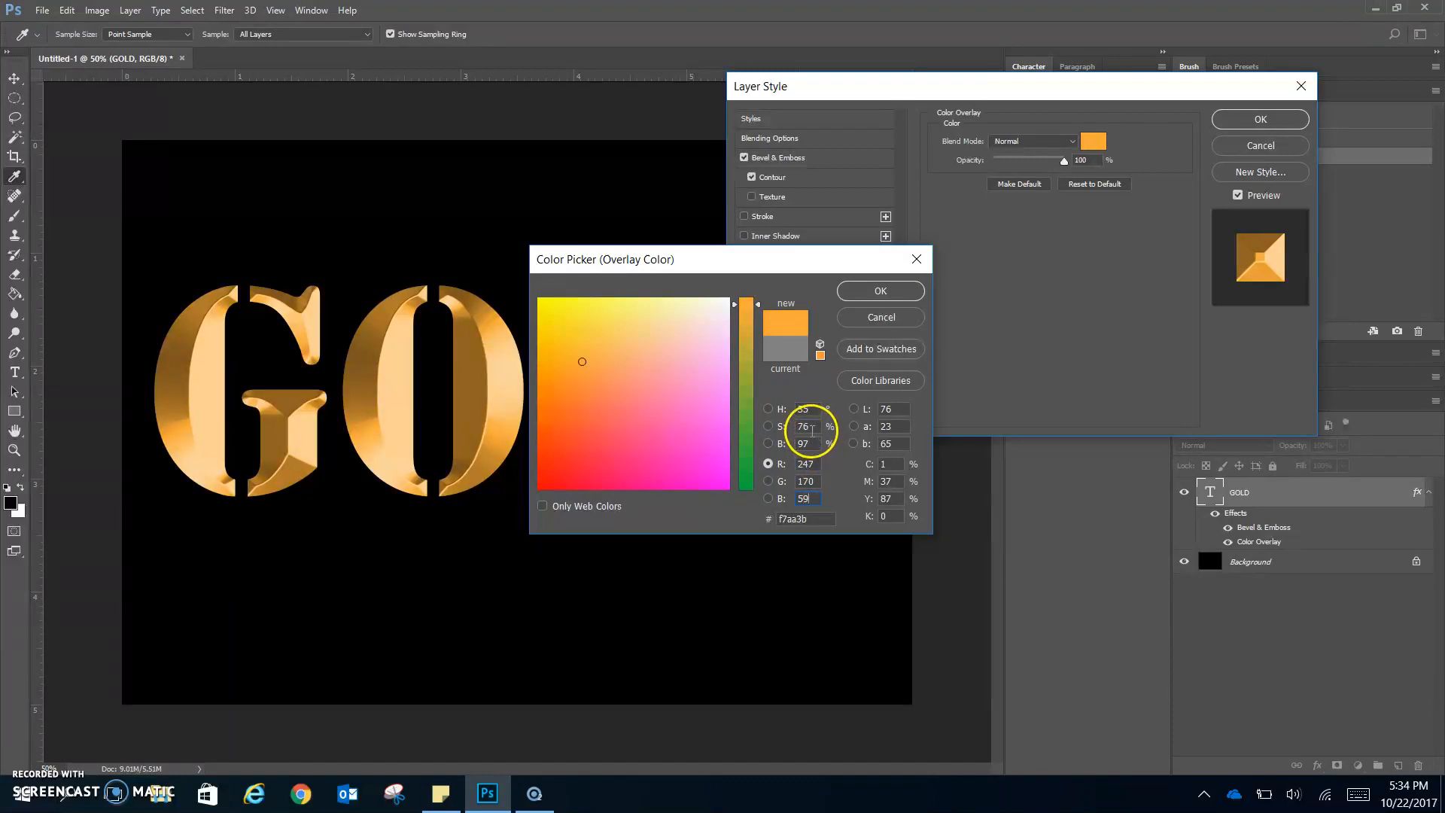
click(883, 292)
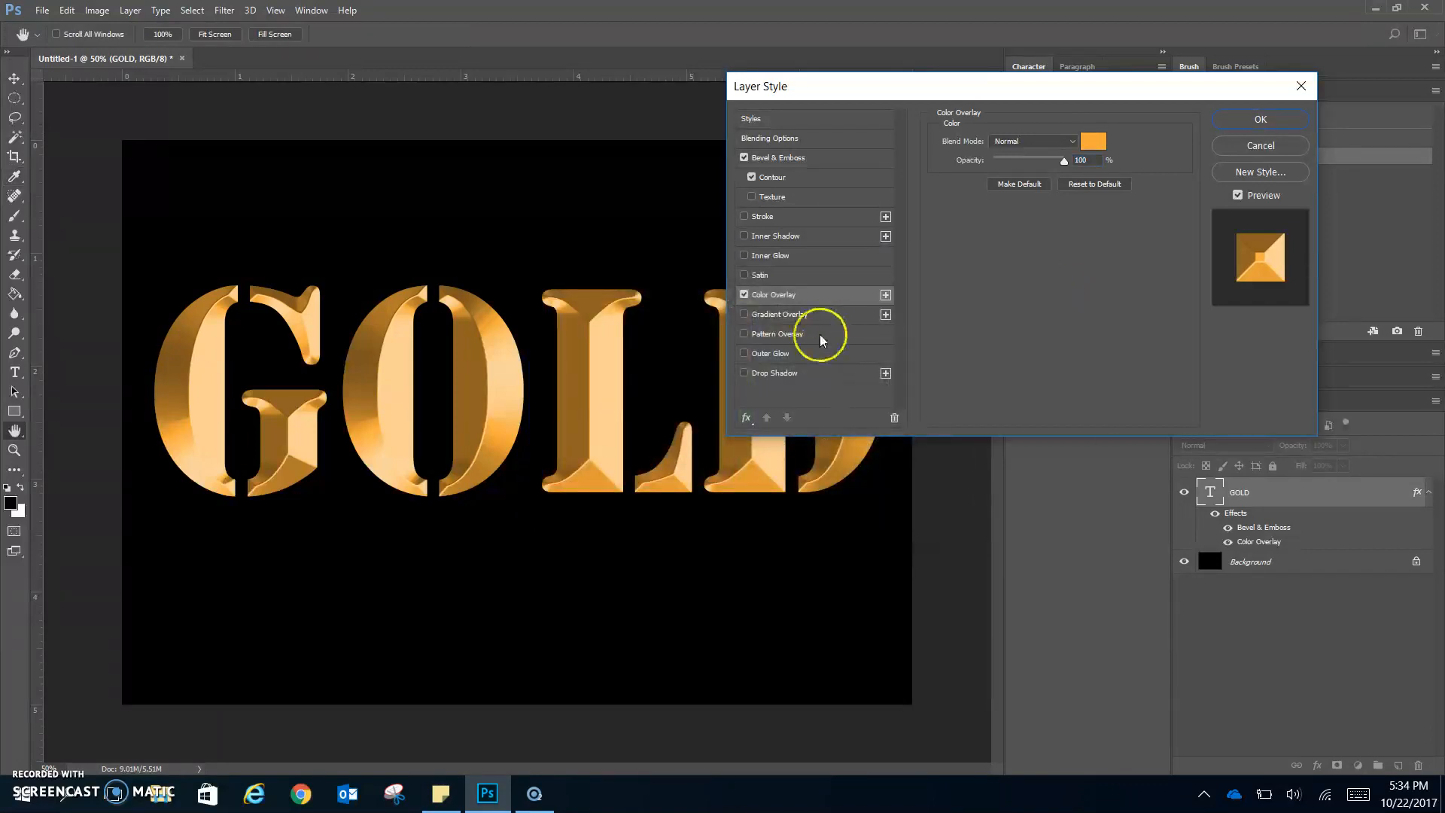
Add a Satin effect to the GOLD layer with the blend mode set to Screen.
click(806, 275)
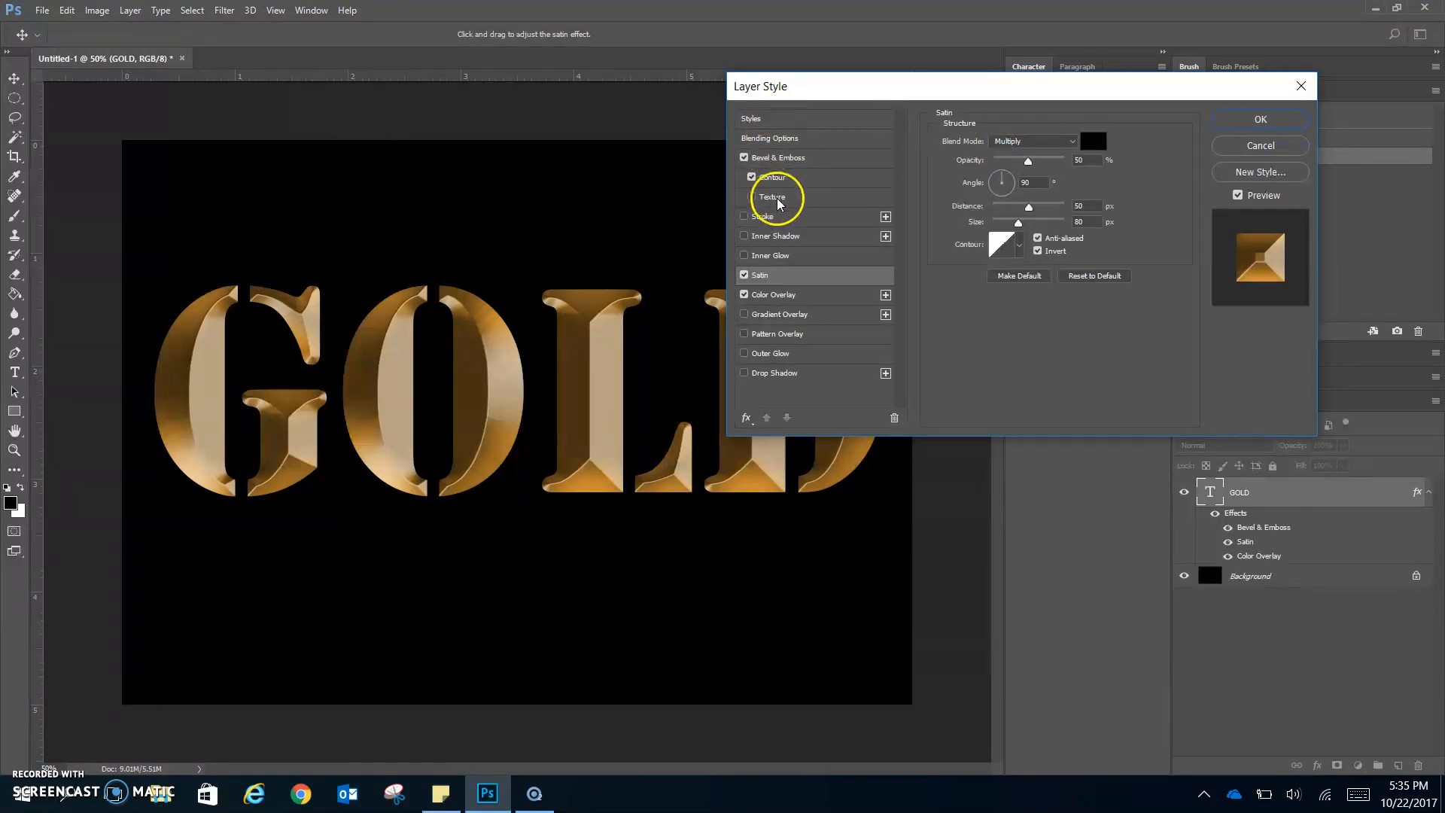
click(1053, 142)
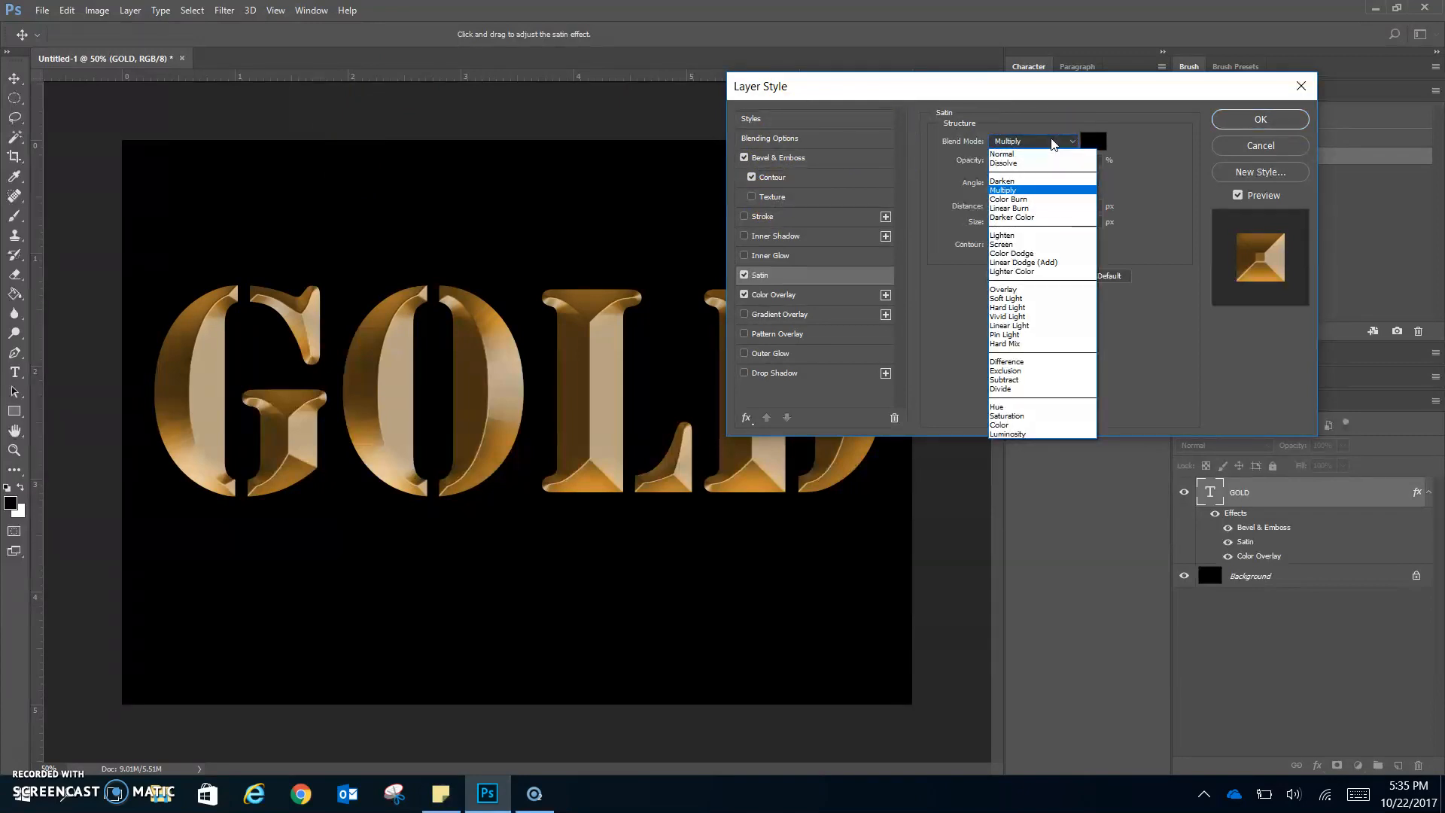
click(1036, 153)
click(1033, 142)
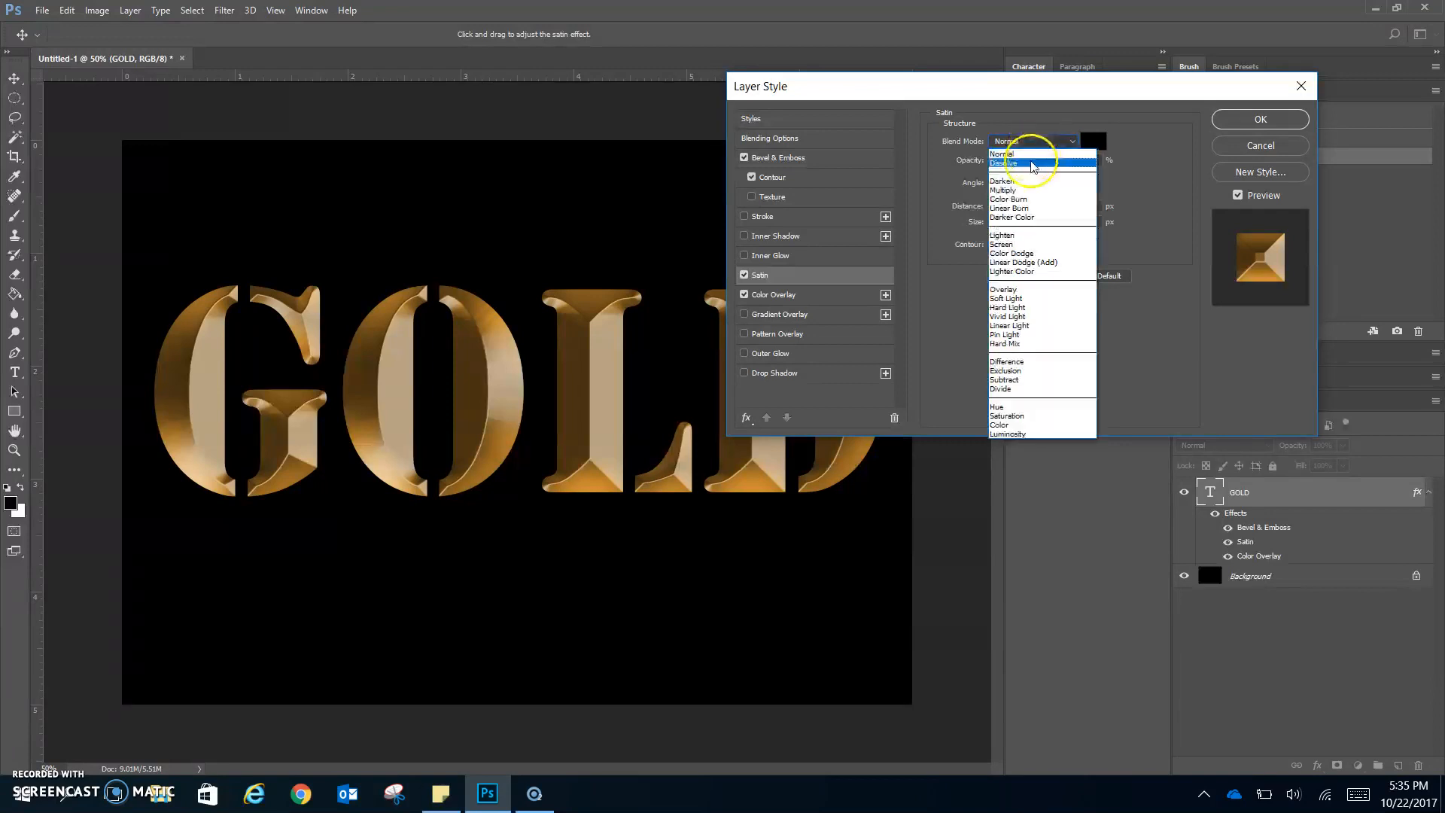
click(1029, 193)
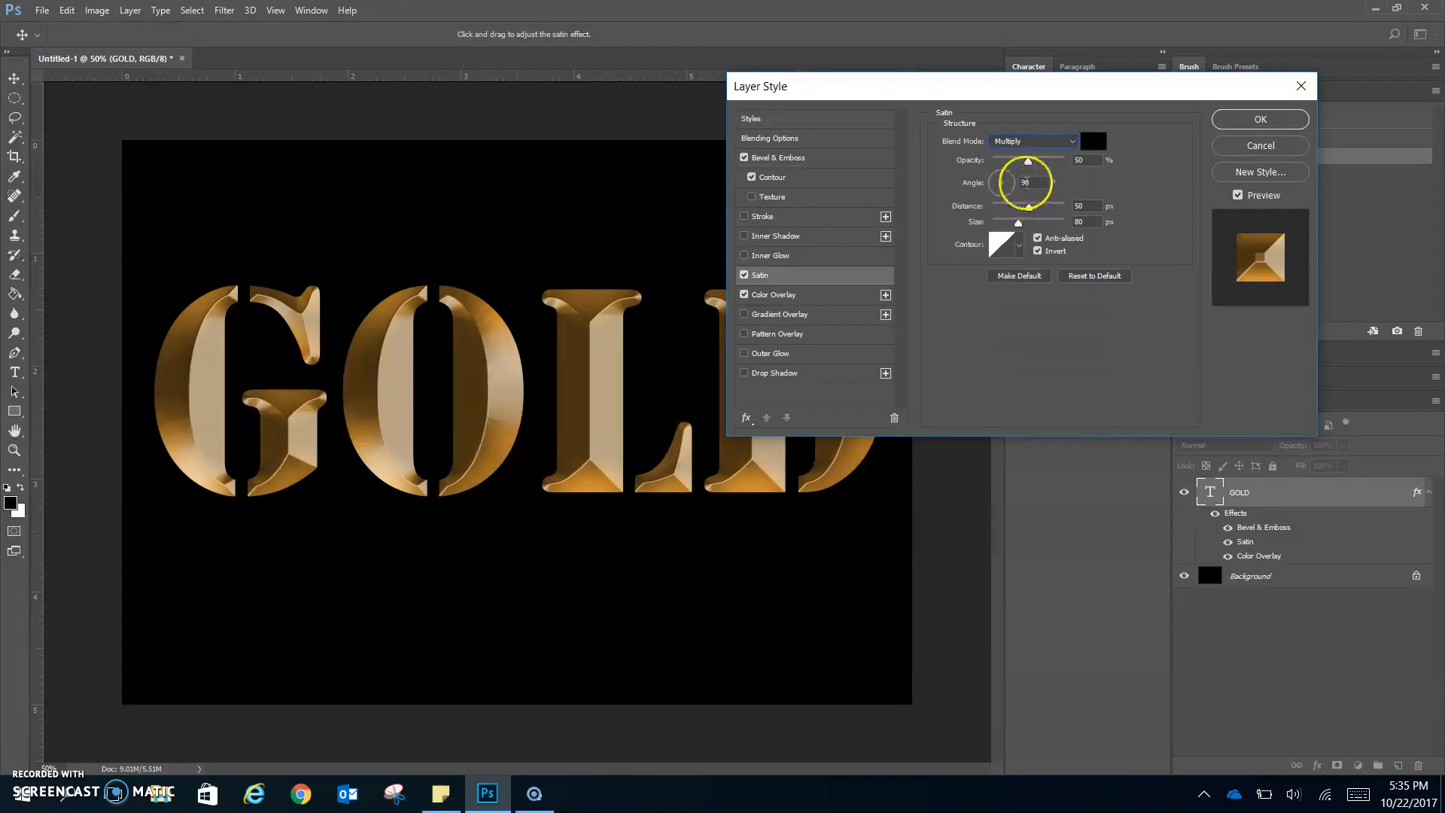
click(1033, 142)
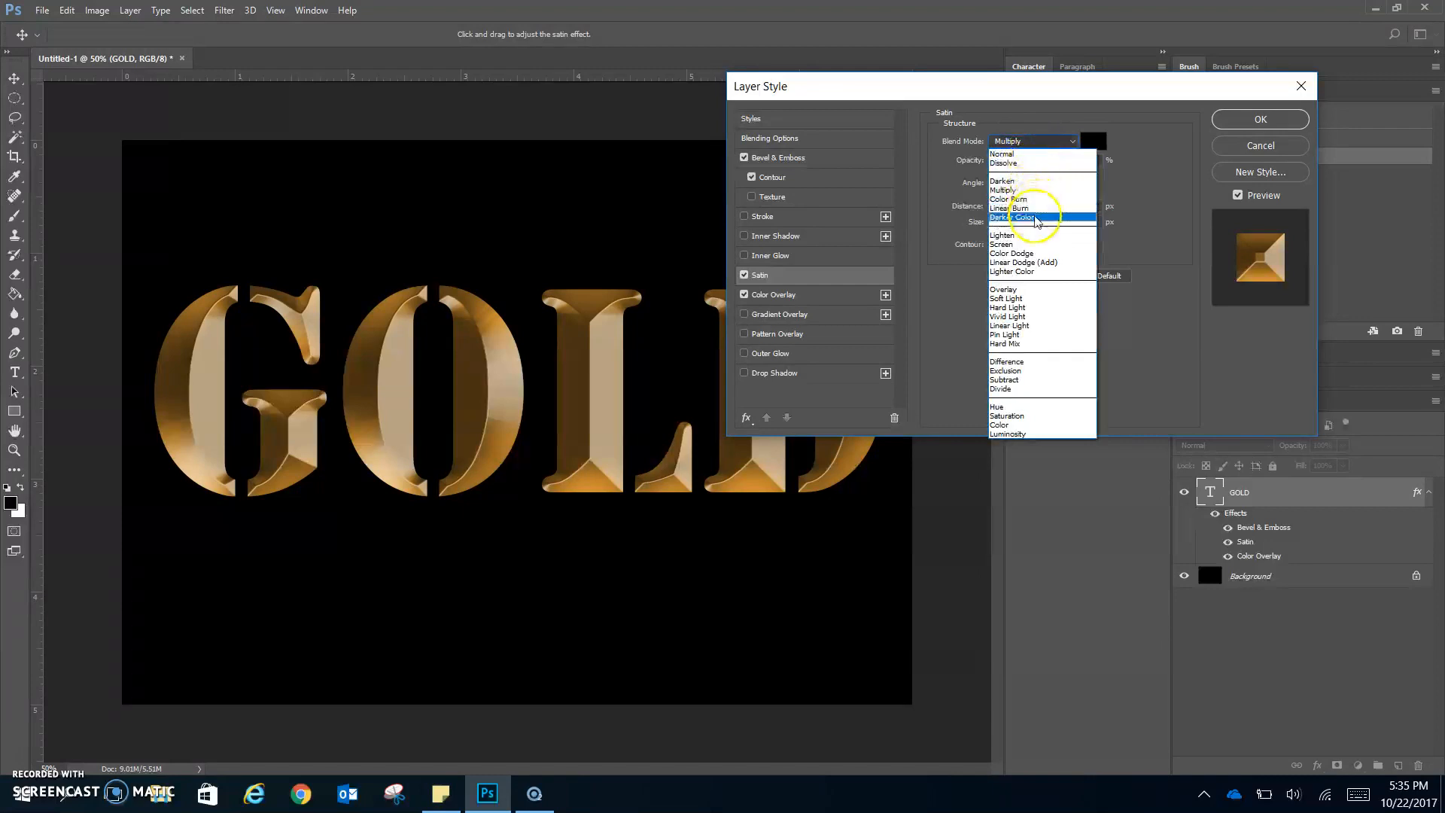
click(1036, 245)
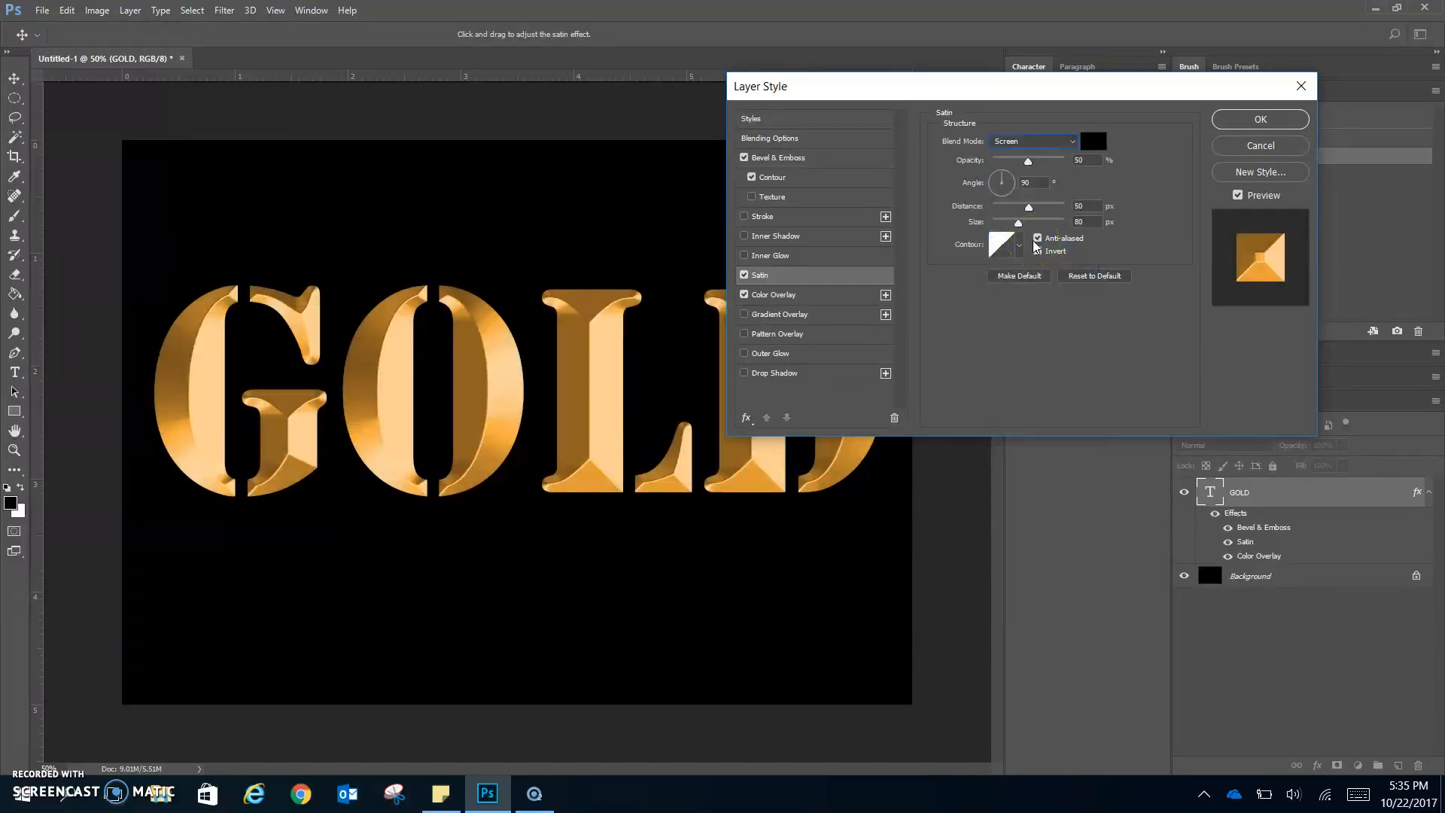
Set the satin effect's color to white using the hex value fff.
click(1093, 143)
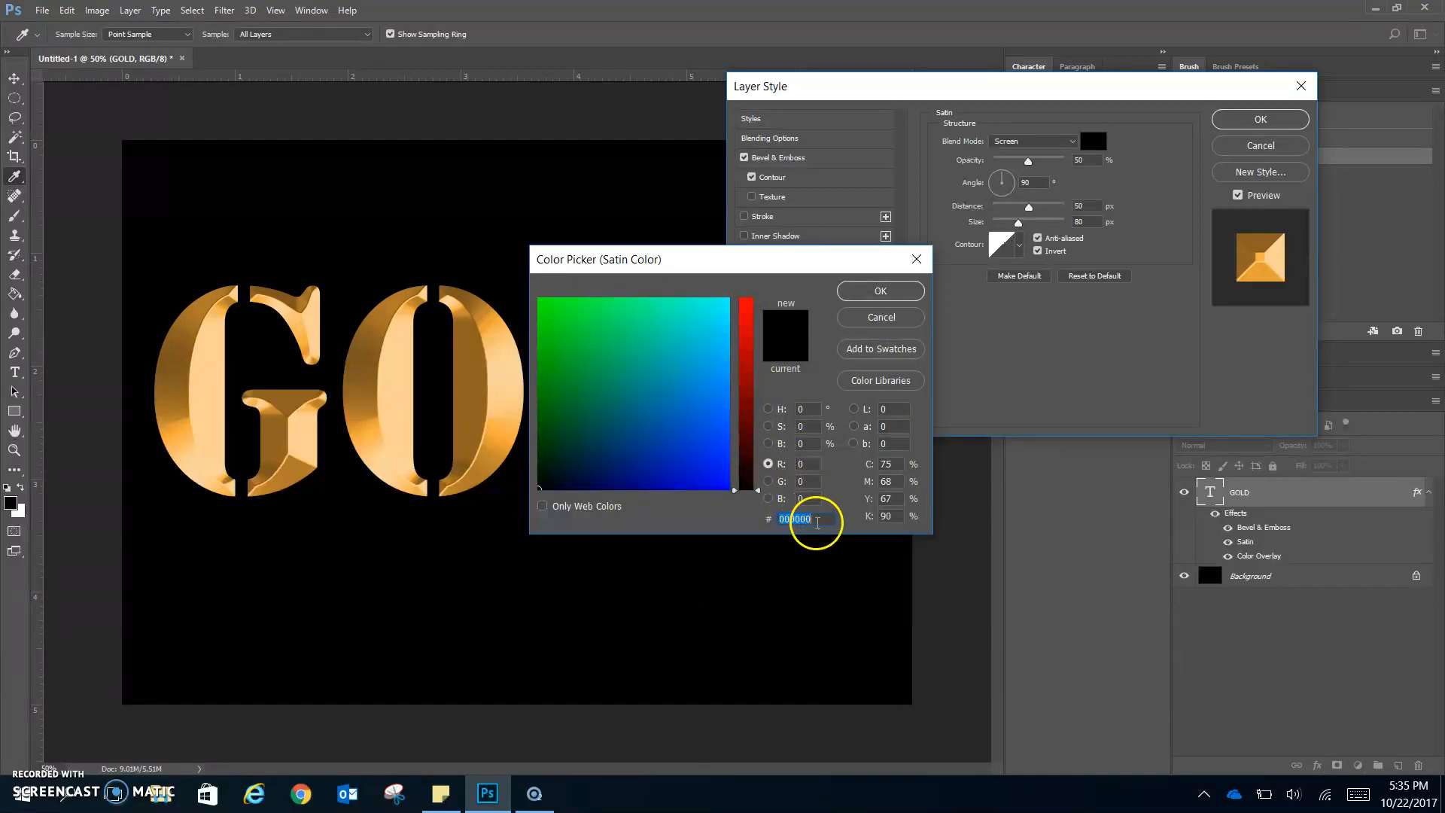
text(ff)
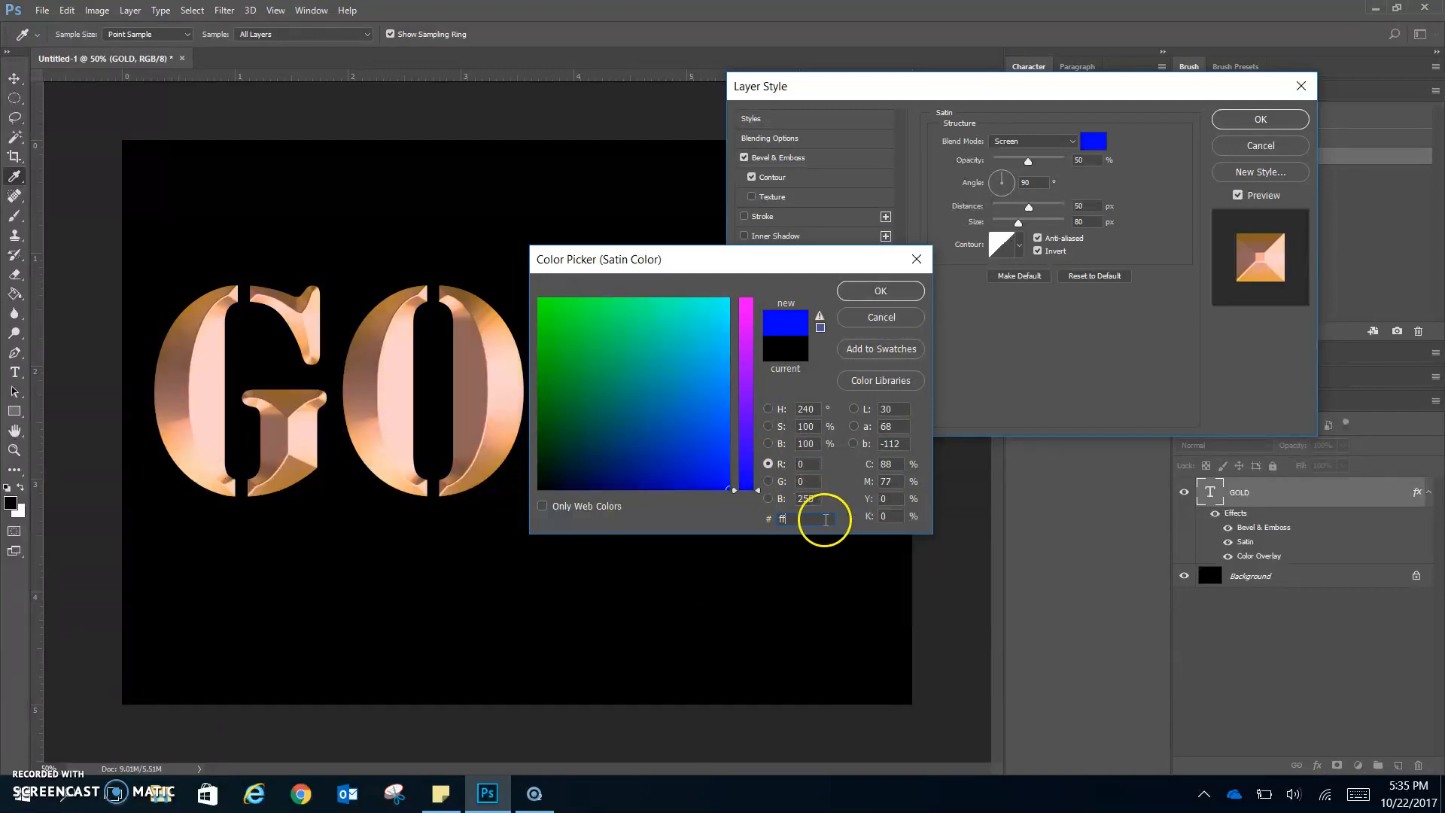
text(f)
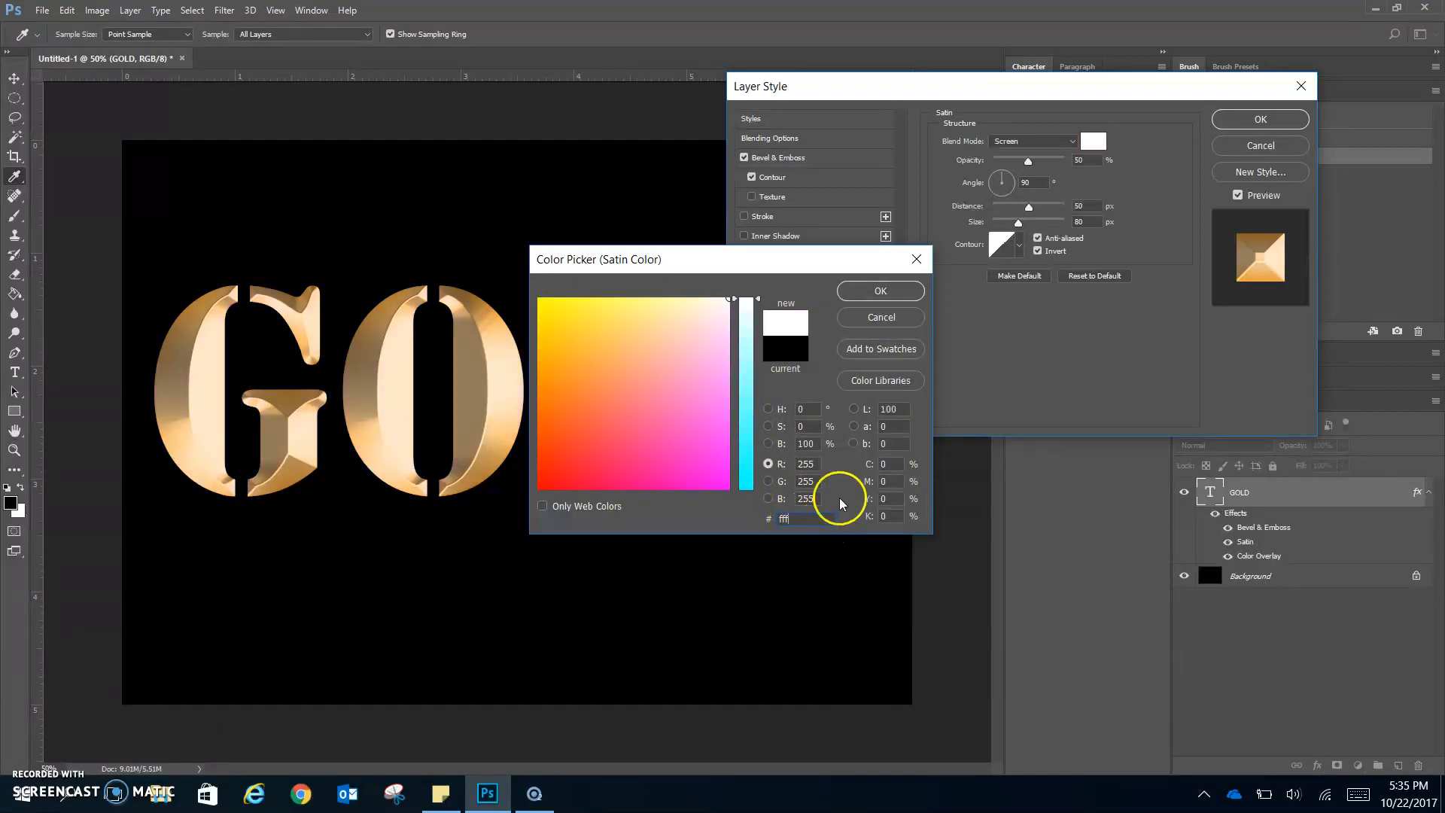
click(881, 292)
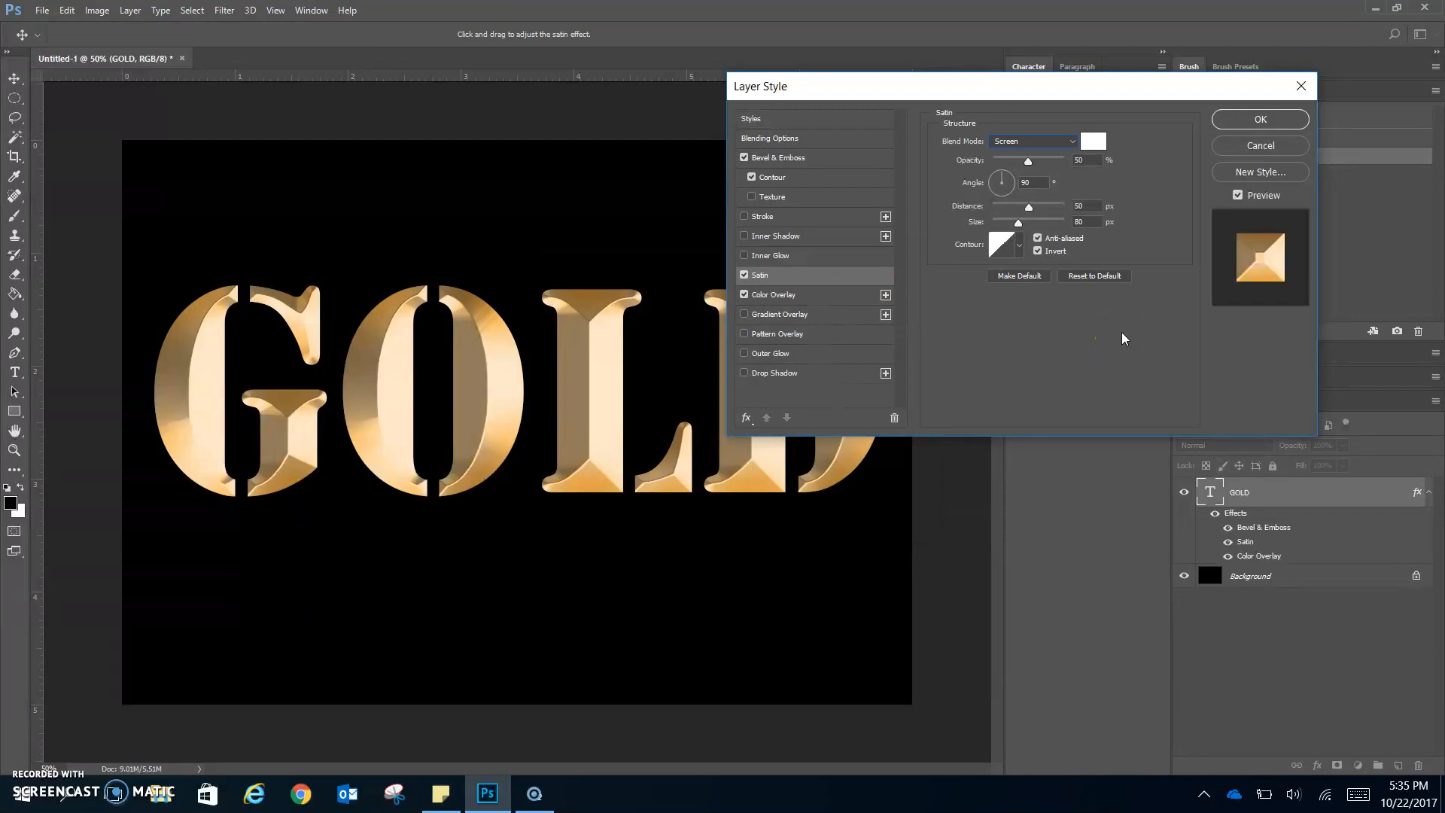
Set the satin angle to 20° and the distance to 22 px.
click(1124, 337)
mouse_move(1023, 182)
mouse_down()
mouse_move(1054, 188)
mouse_move(991, 187)
mouse_move(1014, 190)
mouse_up()
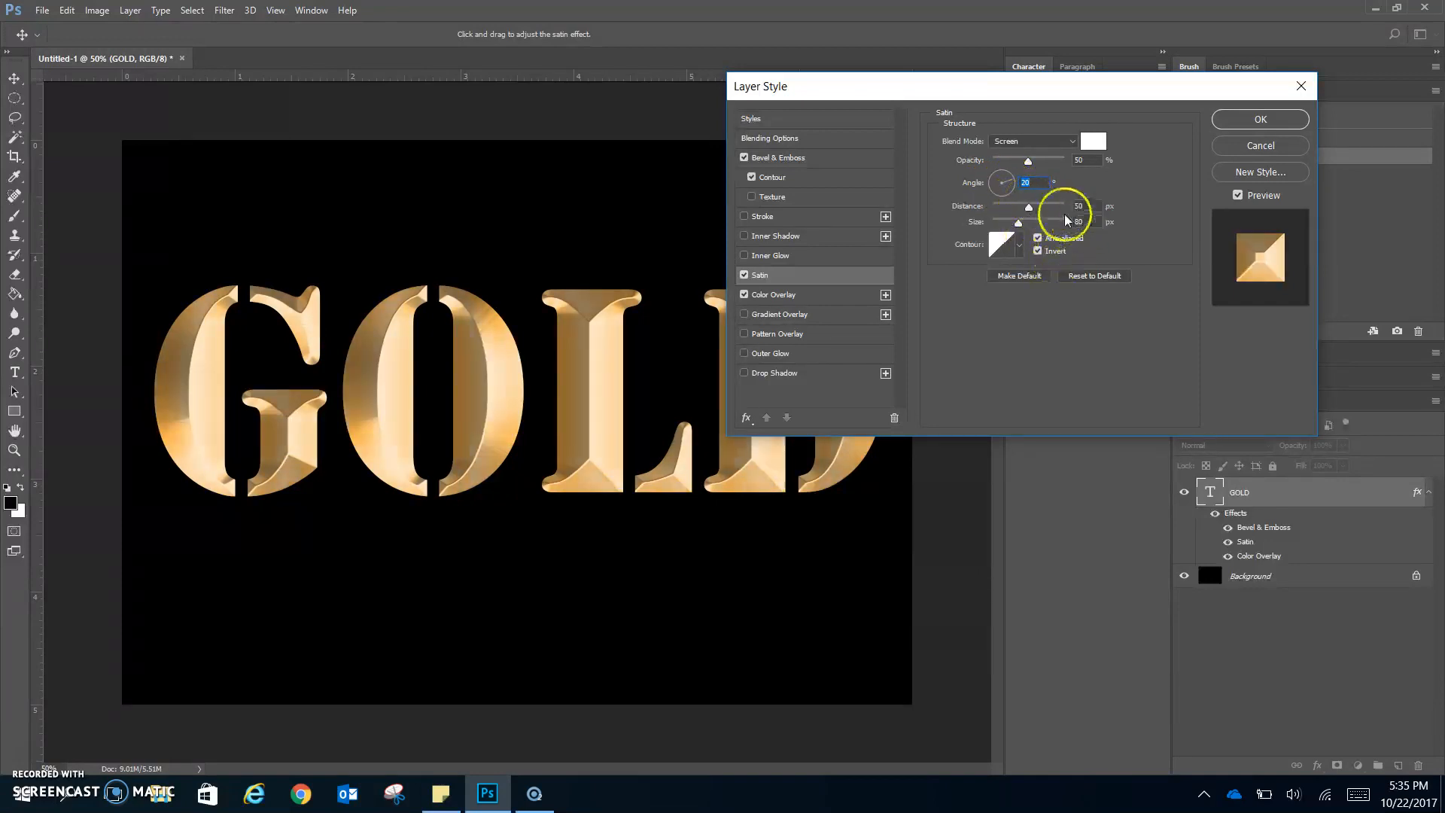
click(1087, 205)
click(1027, 213)
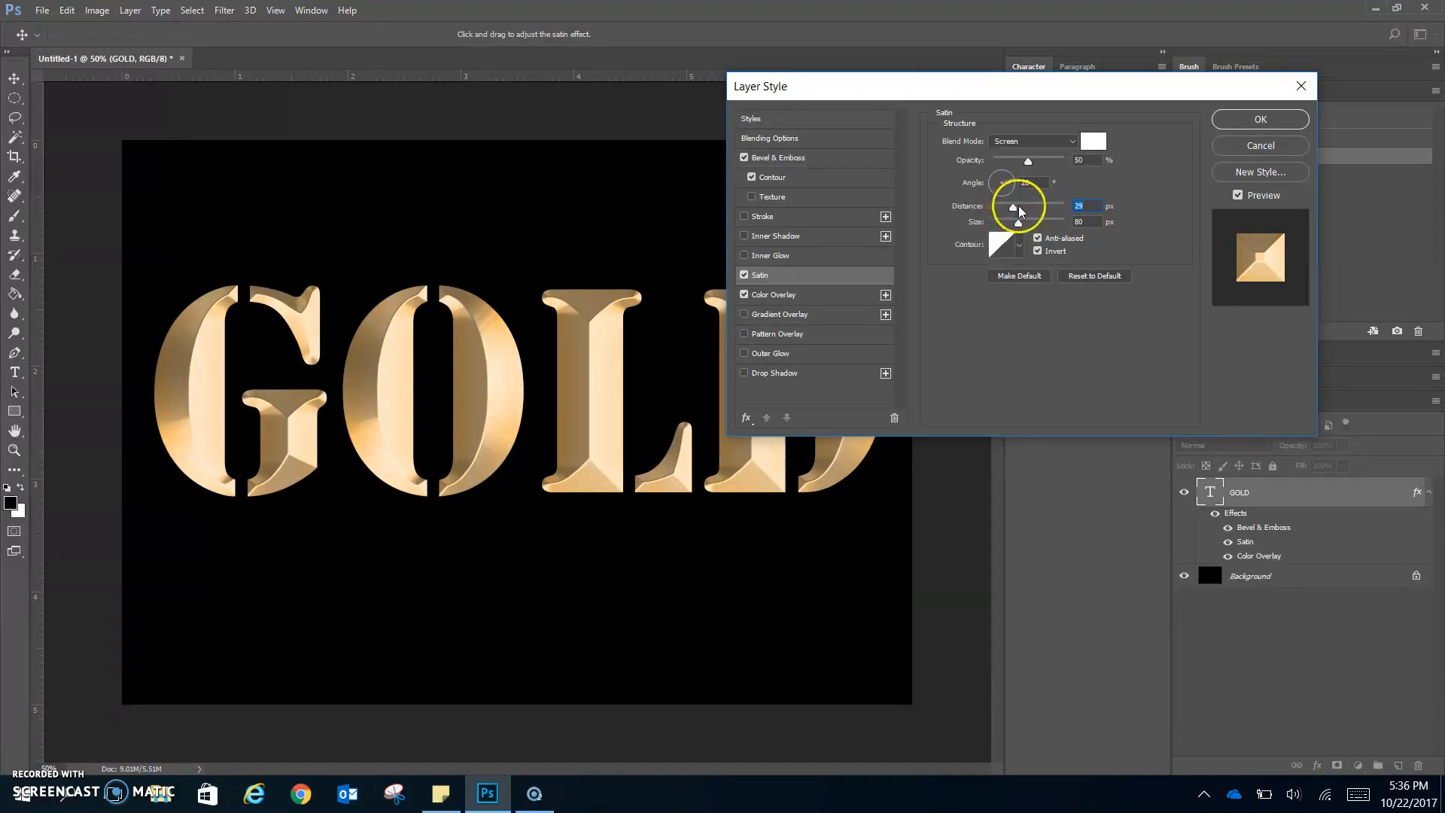
drag(1035, 210, 1048, 211)
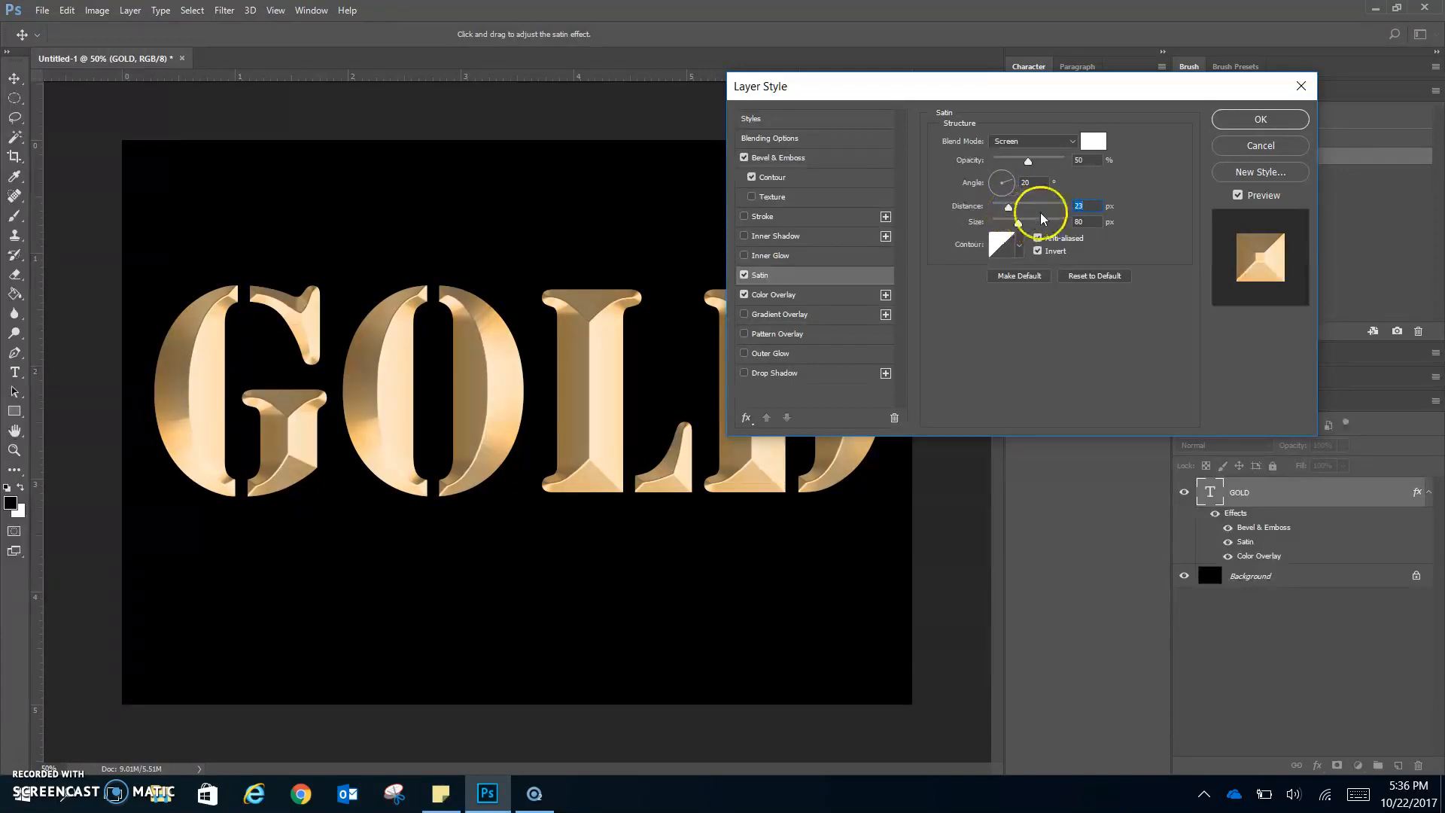
text(22)
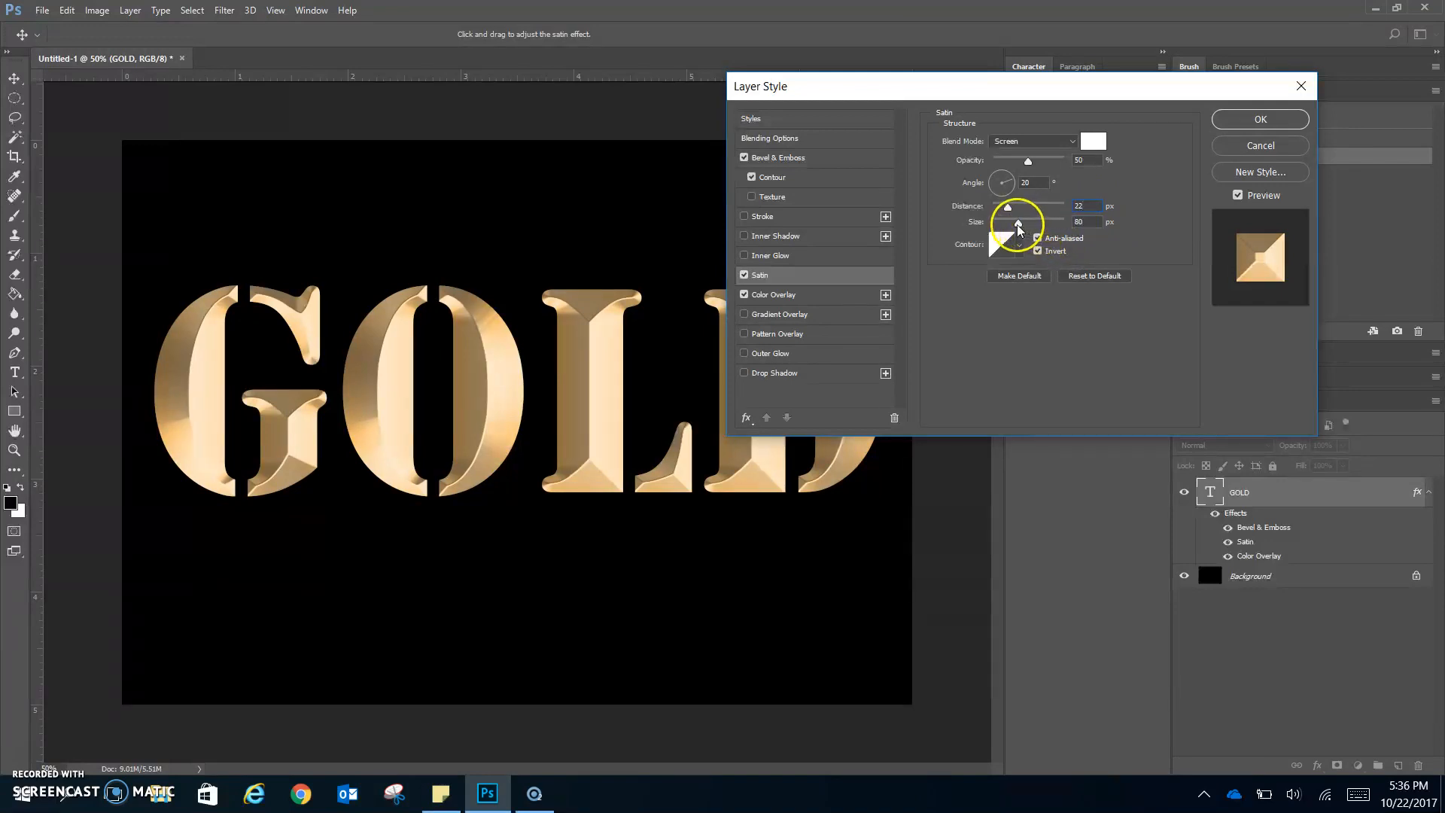
Try different satin sizes and settle on 57 px.
drag(1007, 224, 1012, 227)
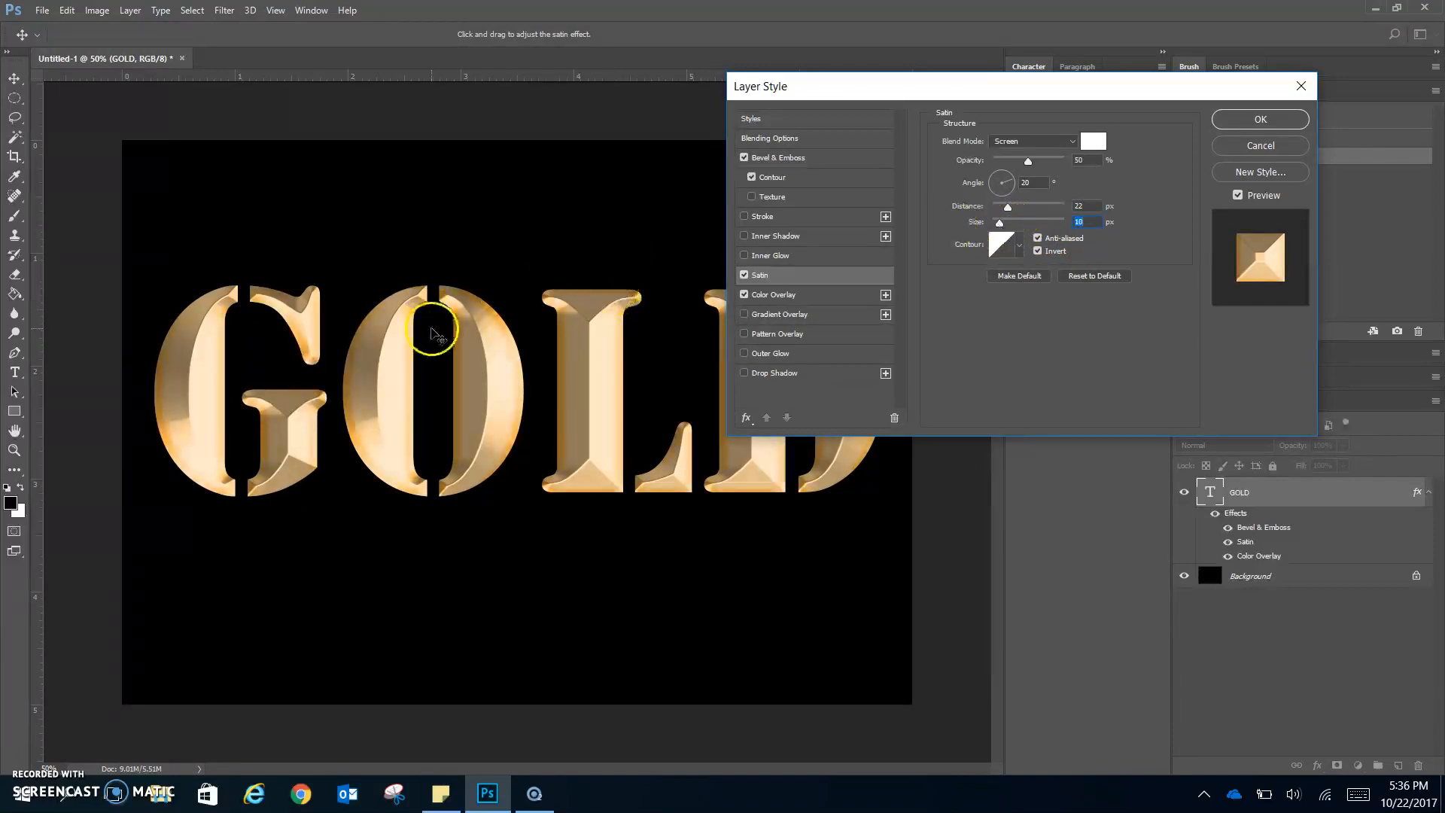
mouse_move(1007, 224)
mouse_down()
mouse_move(992, 228)
mouse_move(1053, 223)
mouse_up()
drag(1012, 223, 1013, 224)
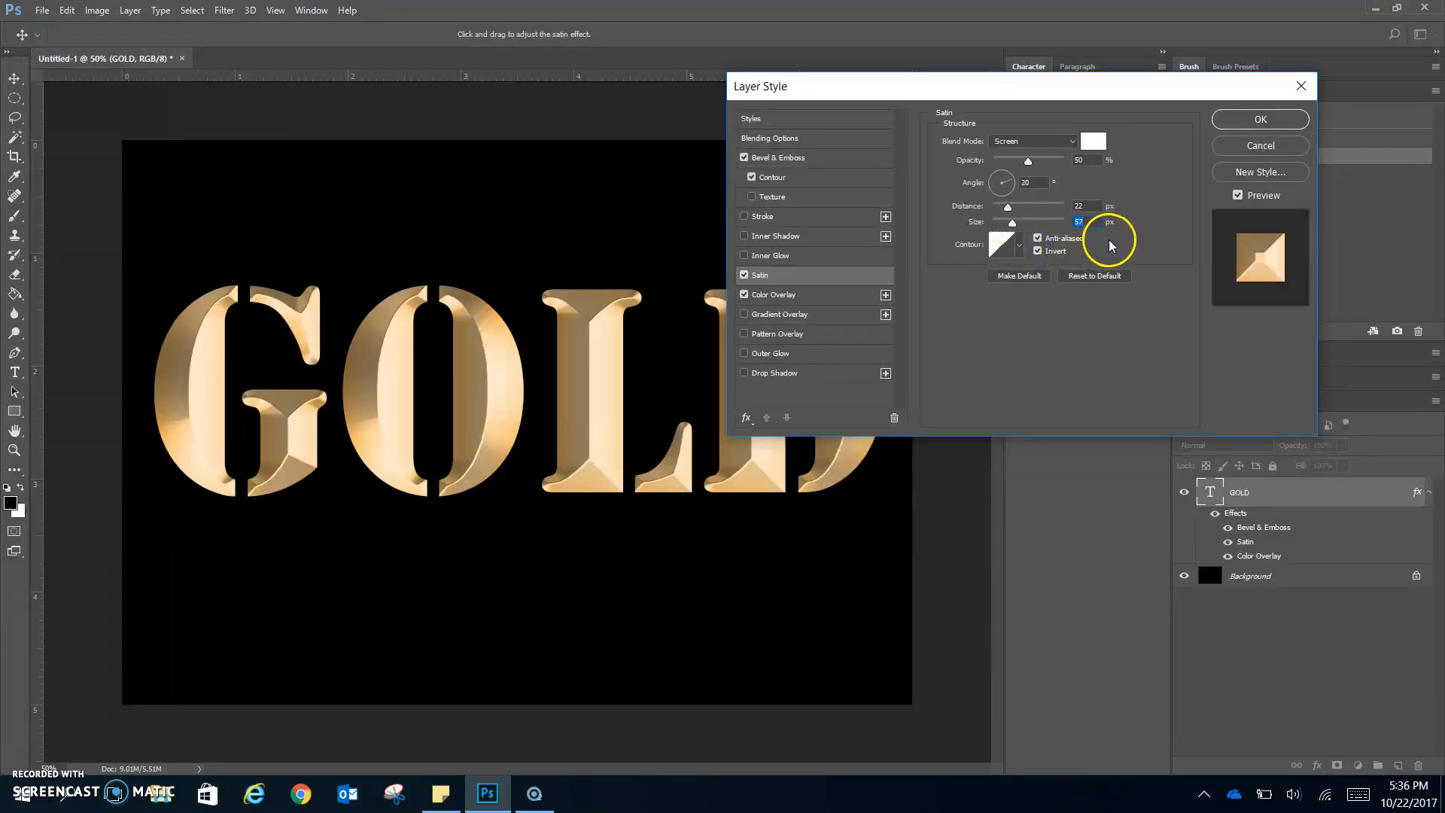
Apply the Half Round preset as the satin contour, keeping Invert enabled after comparing the effect without it.
click(1001, 244)
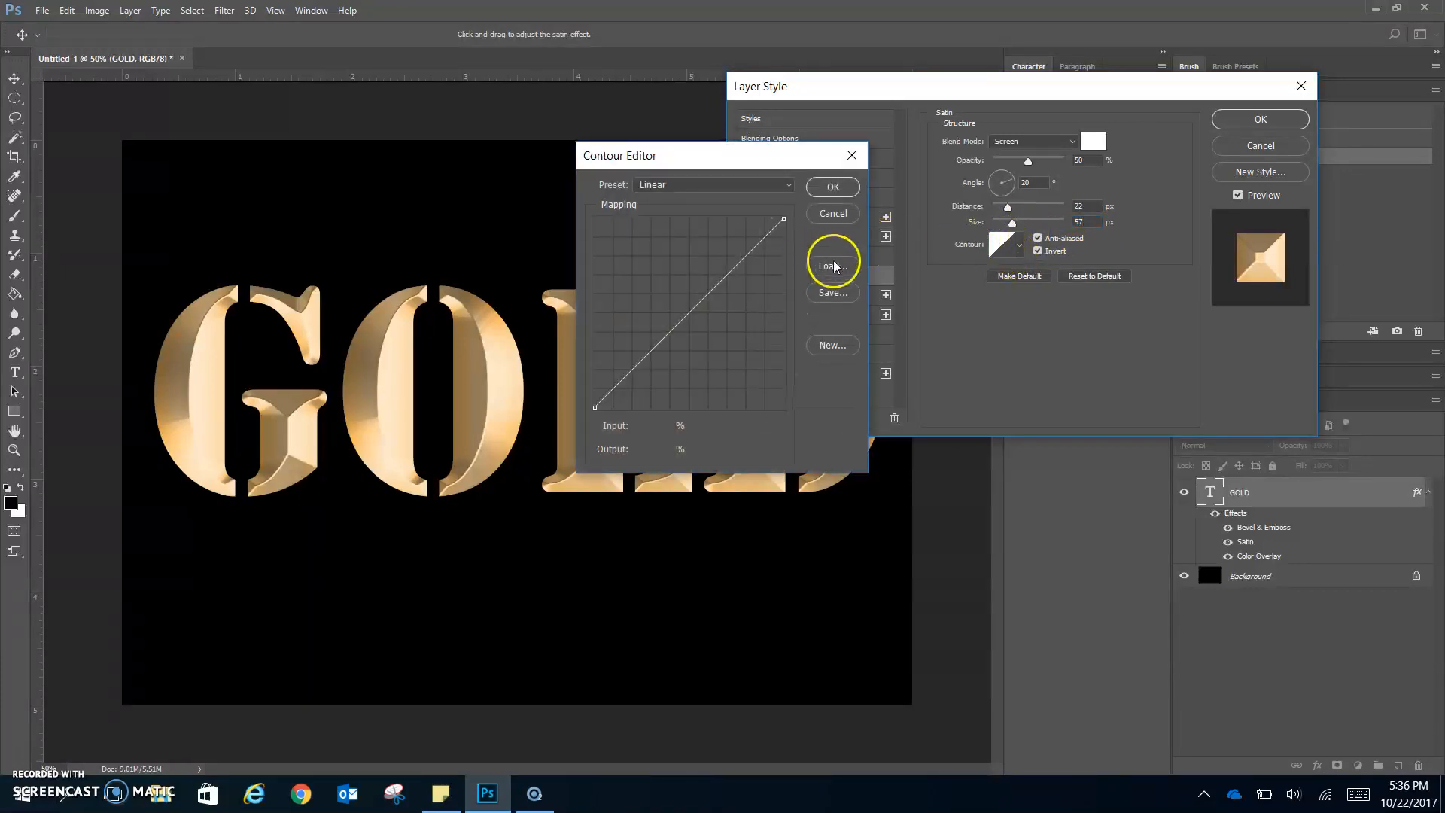
click(684, 184)
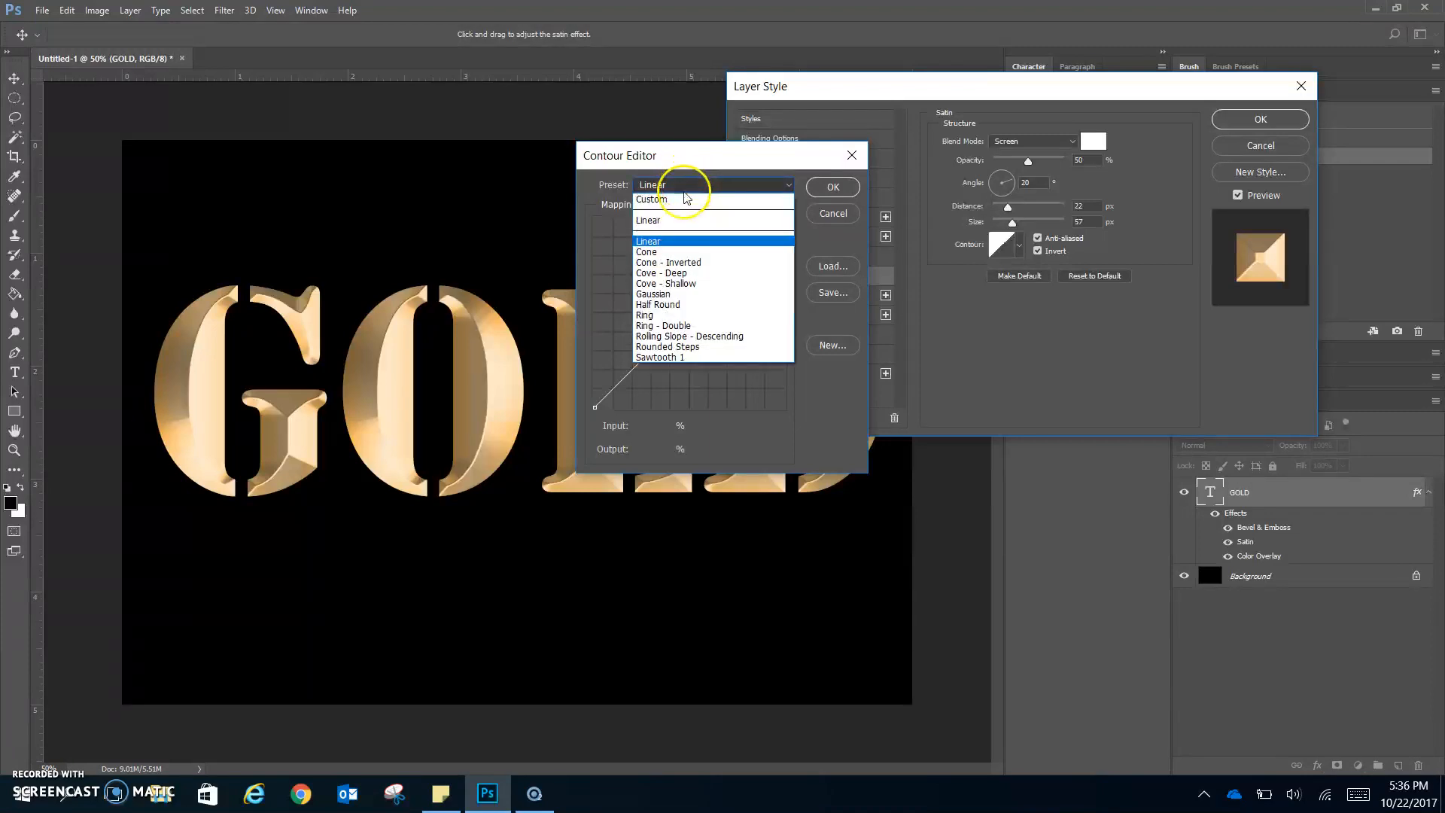
click(682, 304)
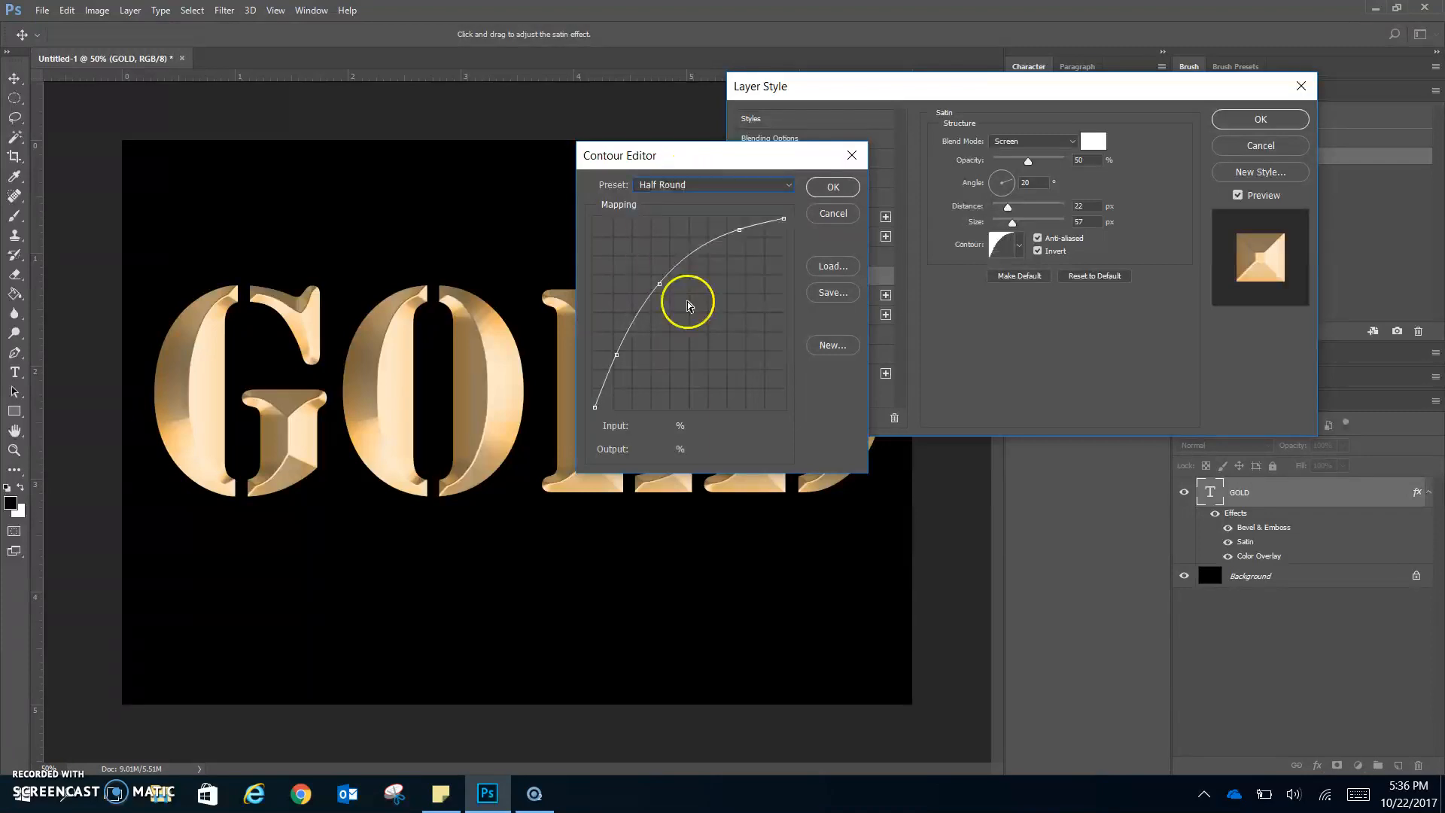
click(834, 184)
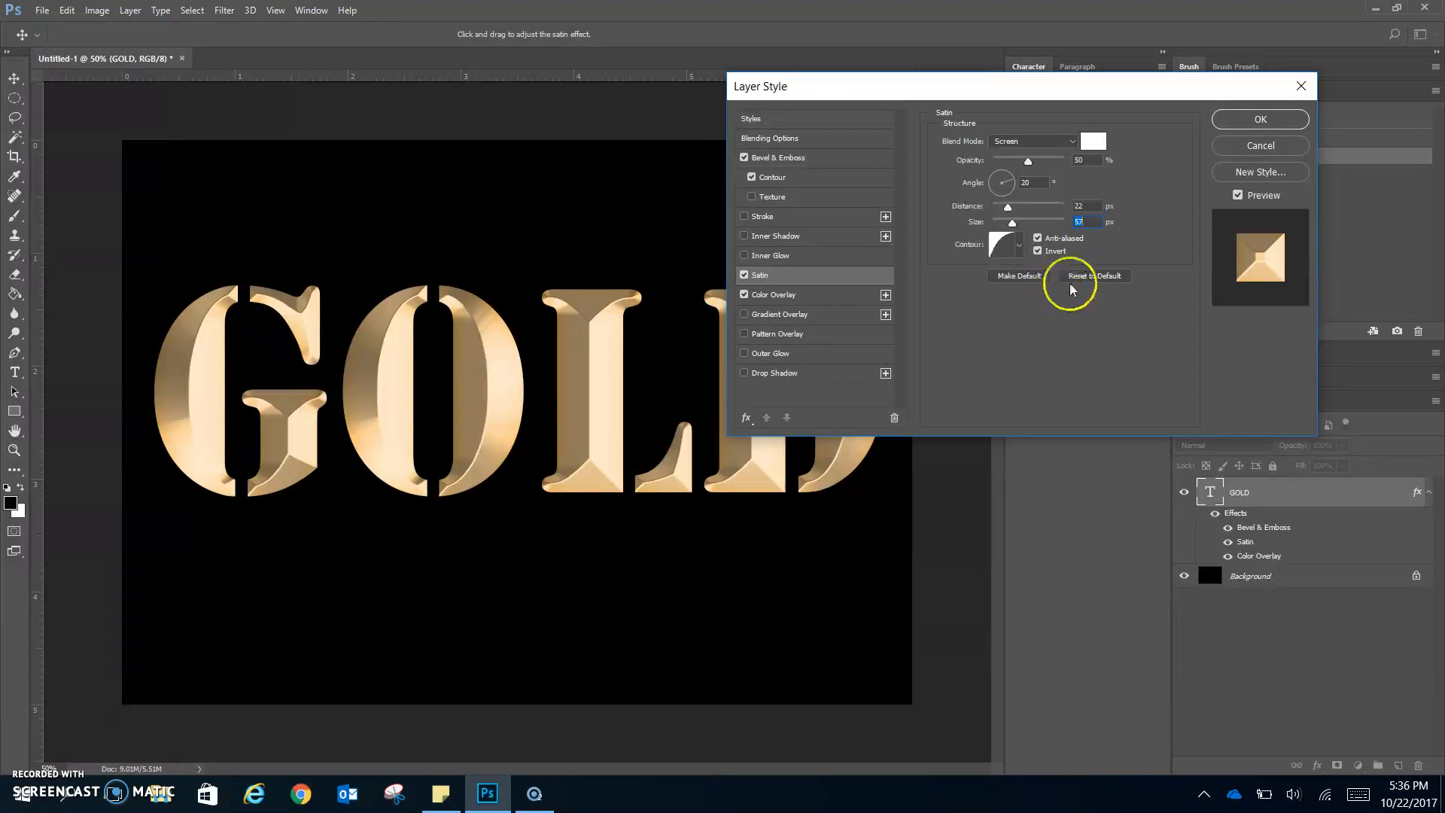
click(1039, 252)
click(1039, 253)
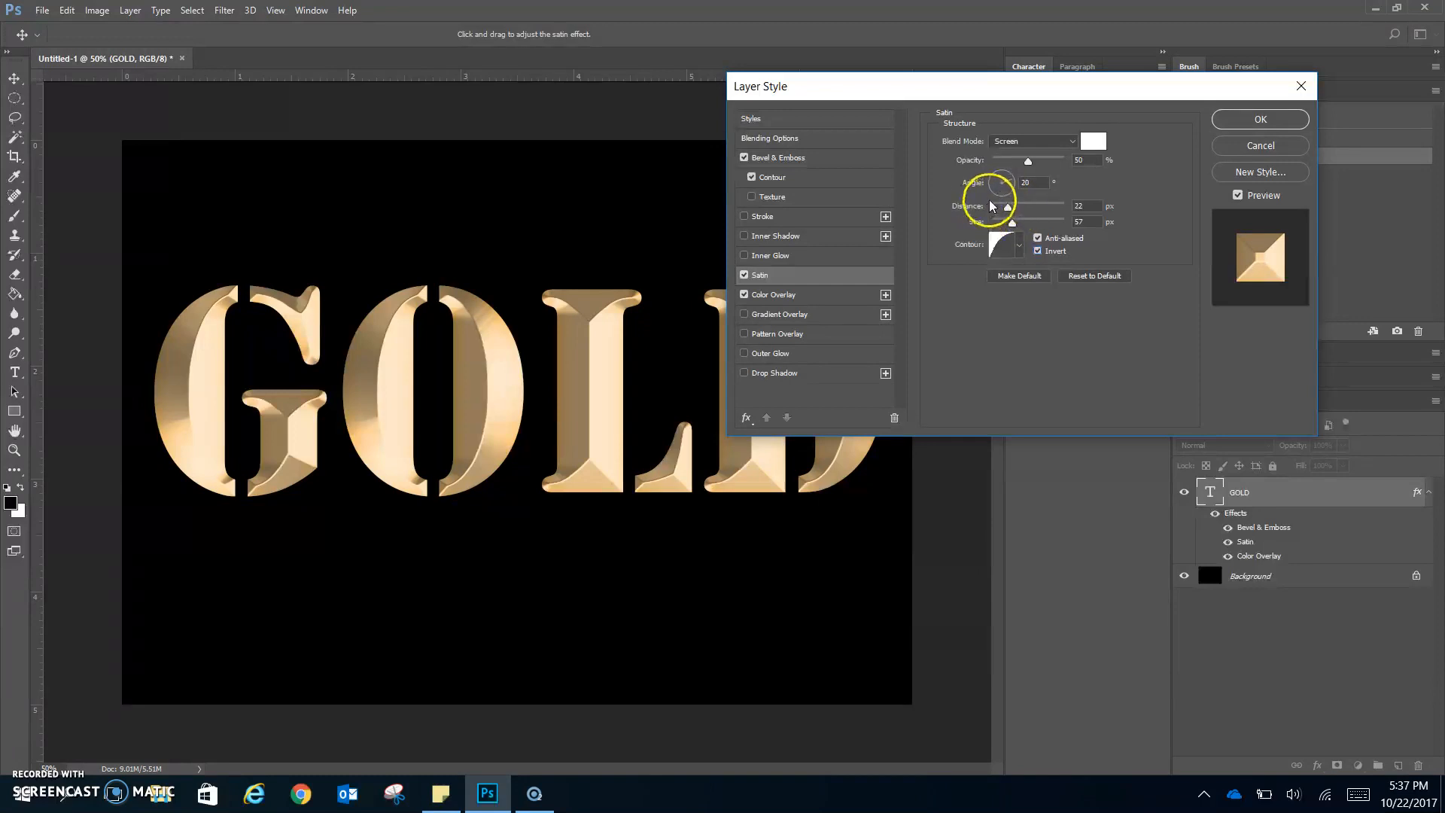
Fine-tune the satin distance to 21 px and apply the layer styles to the GOLD text.
mouse_move(1005, 208)
mouse_down()
mouse_move(1019, 209)
mouse_move(985, 211)
mouse_move(1145, 207)
mouse_move(1011, 213)
mouse_up()
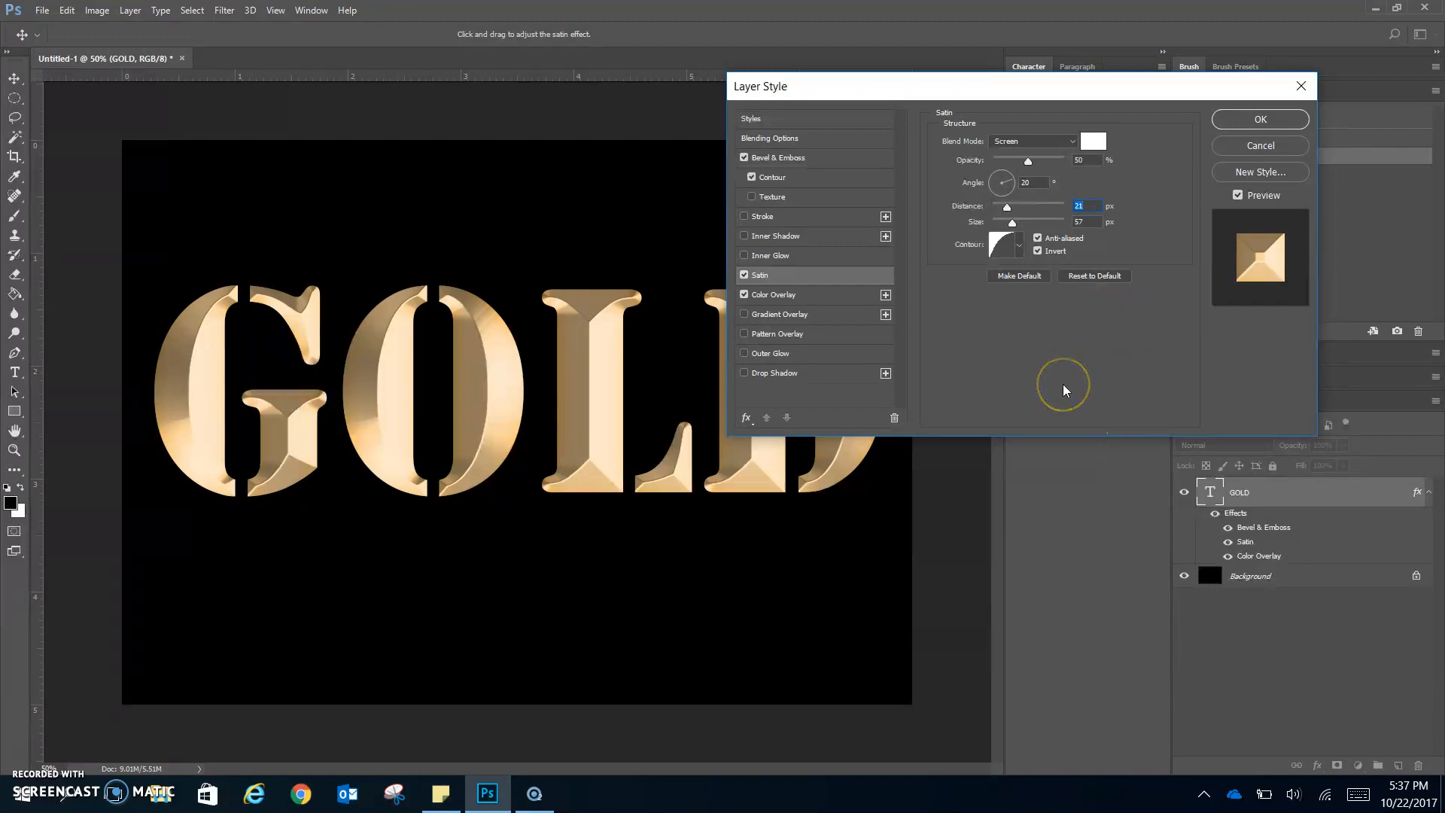
click(1282, 125)
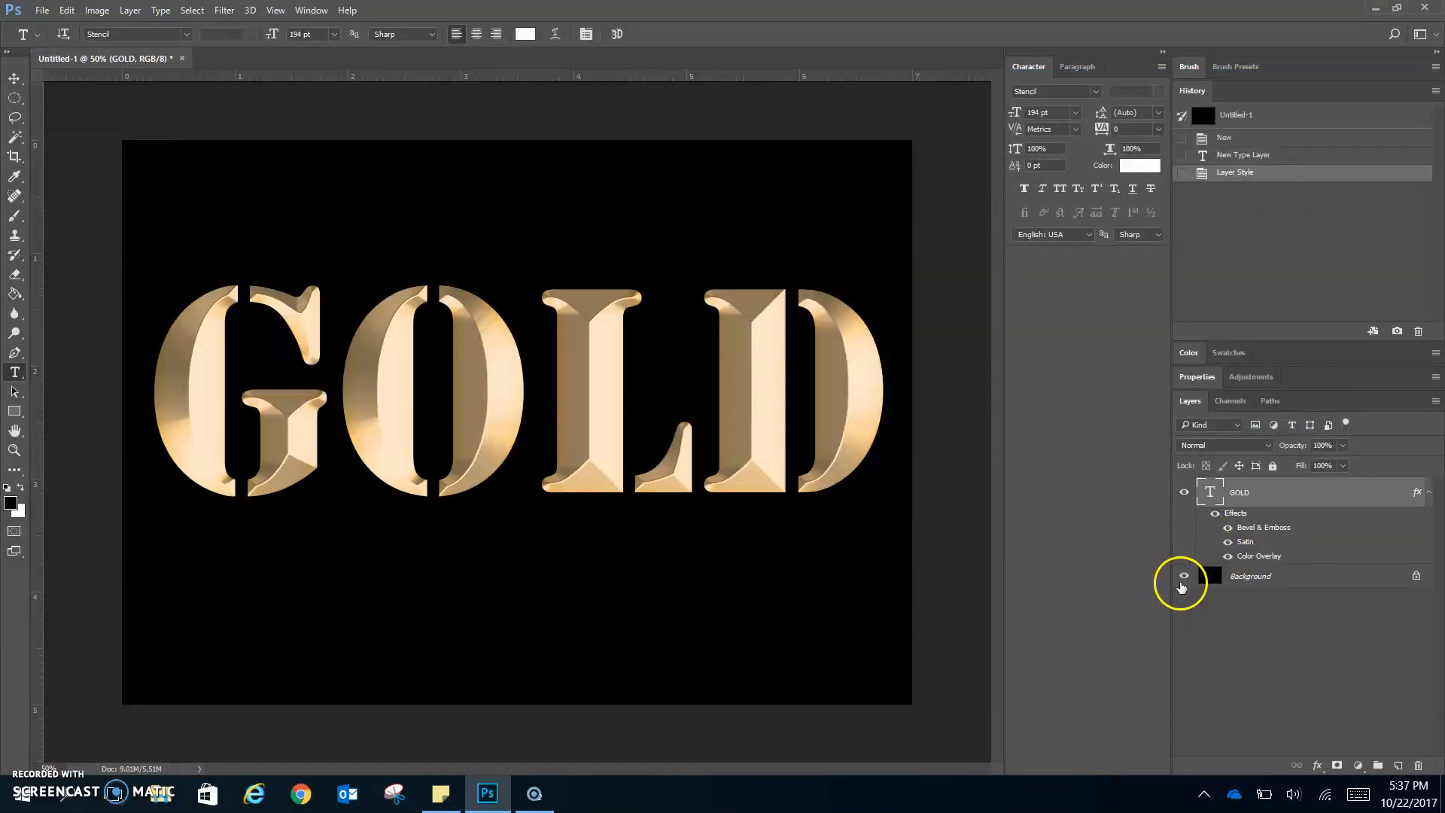
Hide the black Background layer so only the gold text shows over transparency.
click(1184, 576)
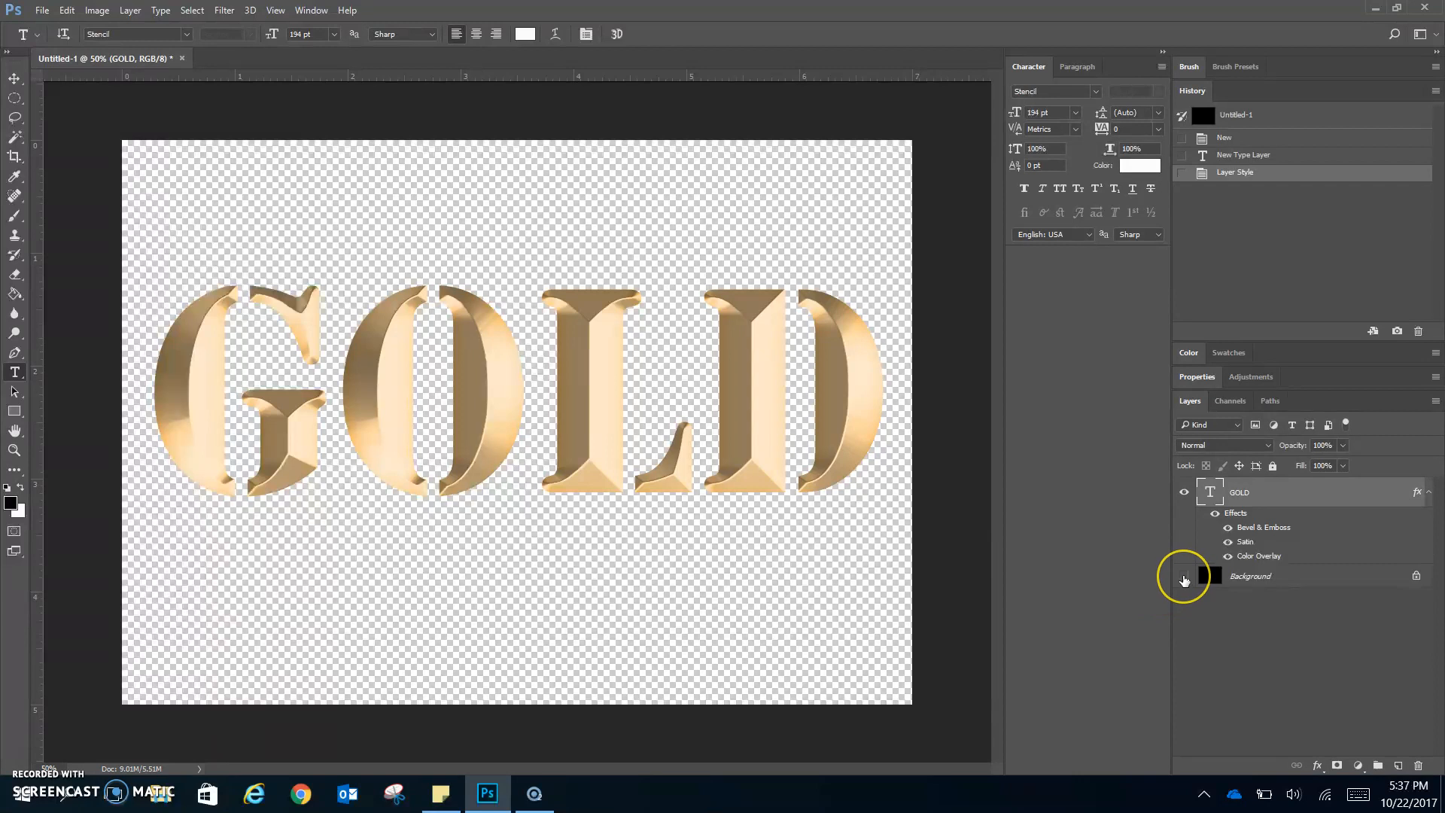
Compare the gold text with and without the black Background layer, leaving the layer hidden.
click(1184, 576)
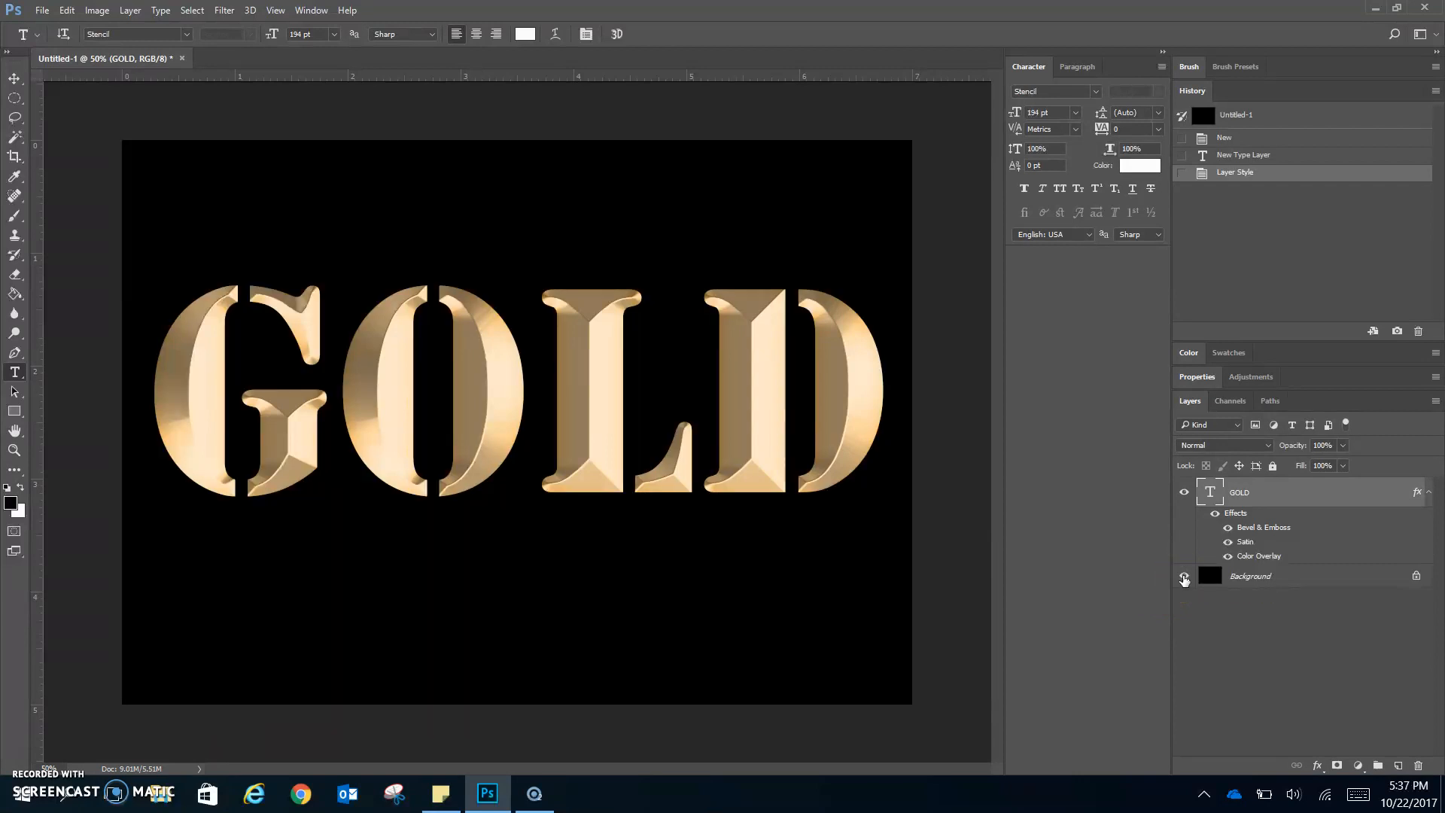
click(1184, 577)
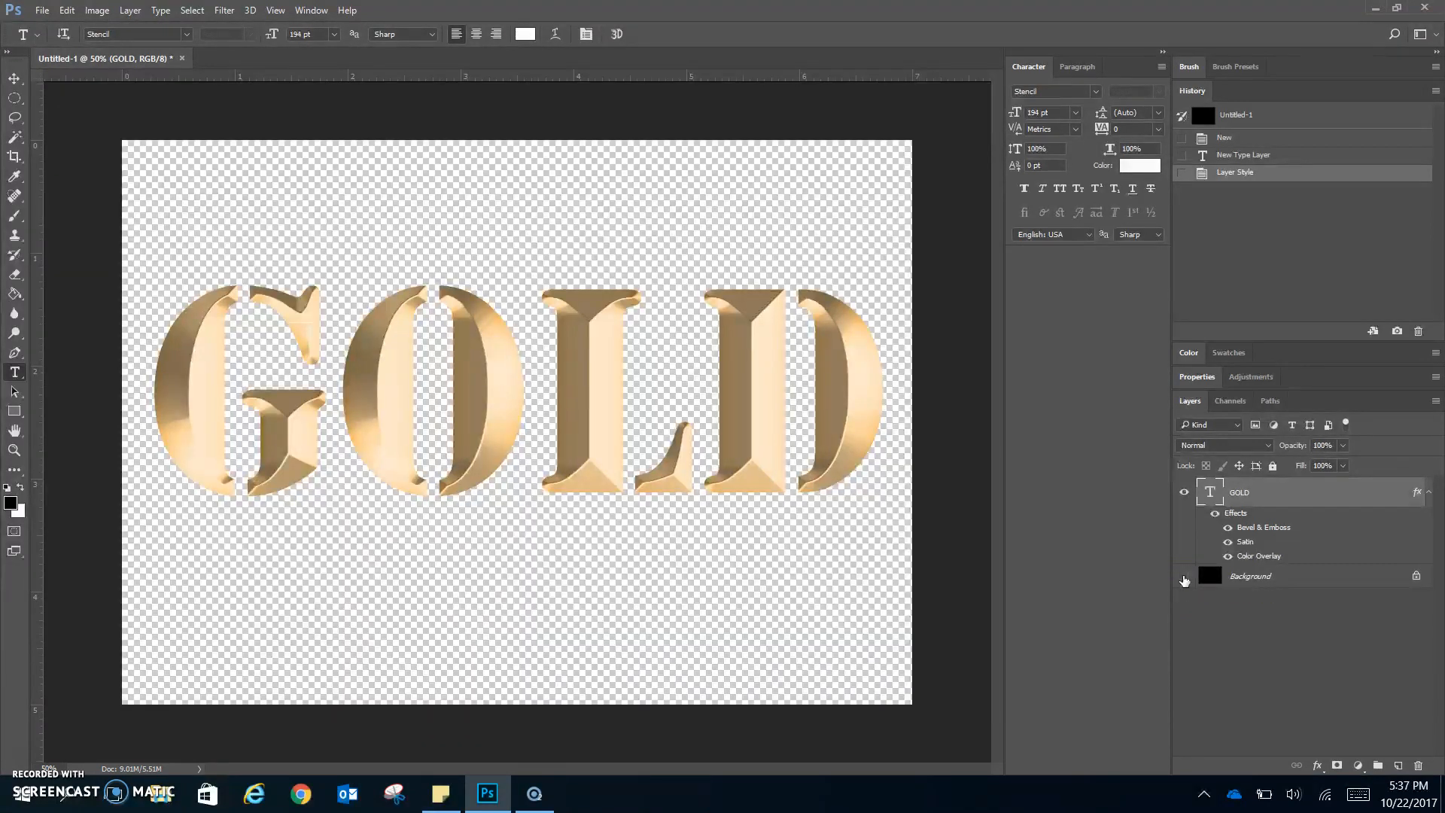
click(1217, 576)
click(1185, 576)
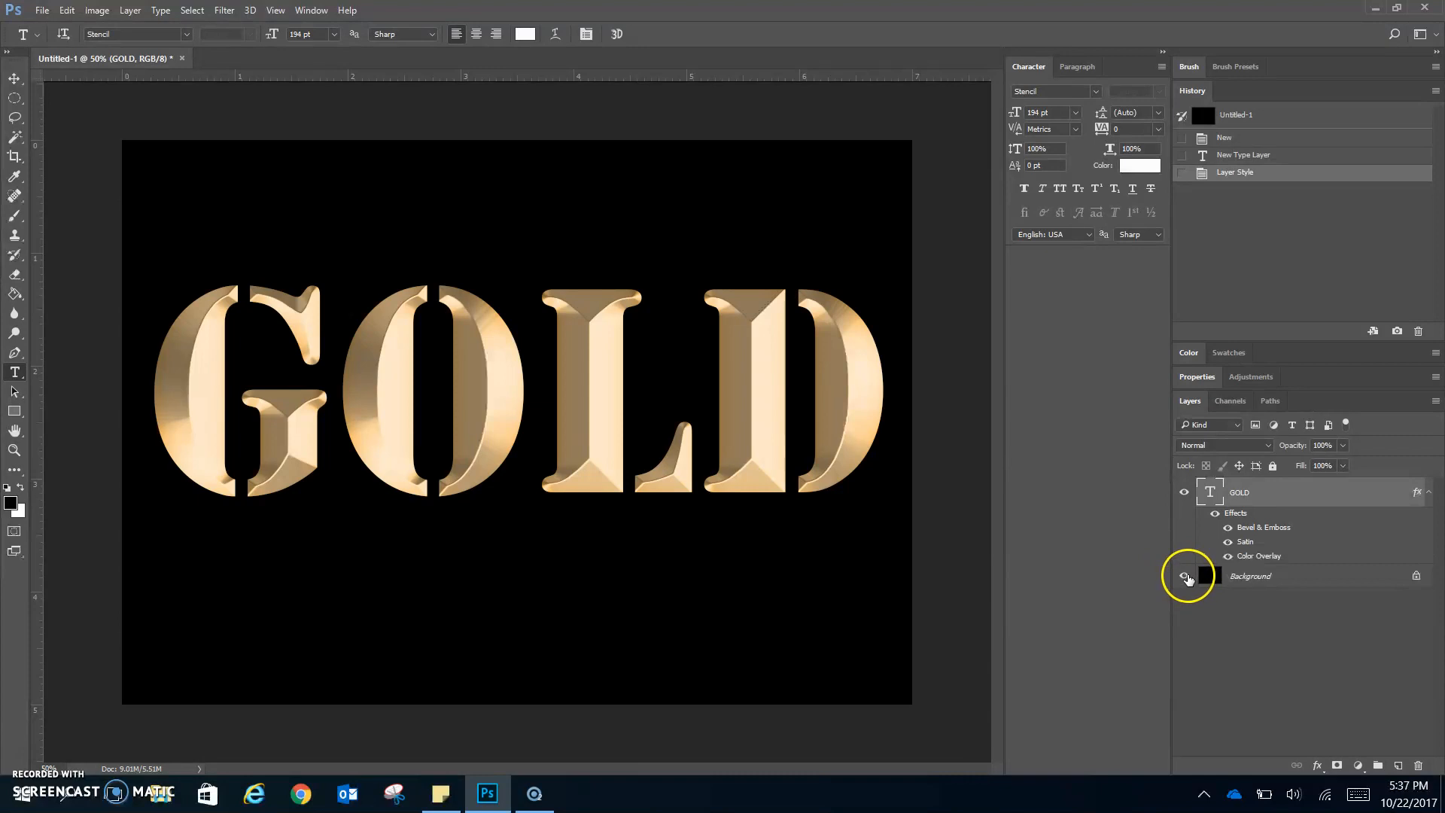
click(1185, 577)
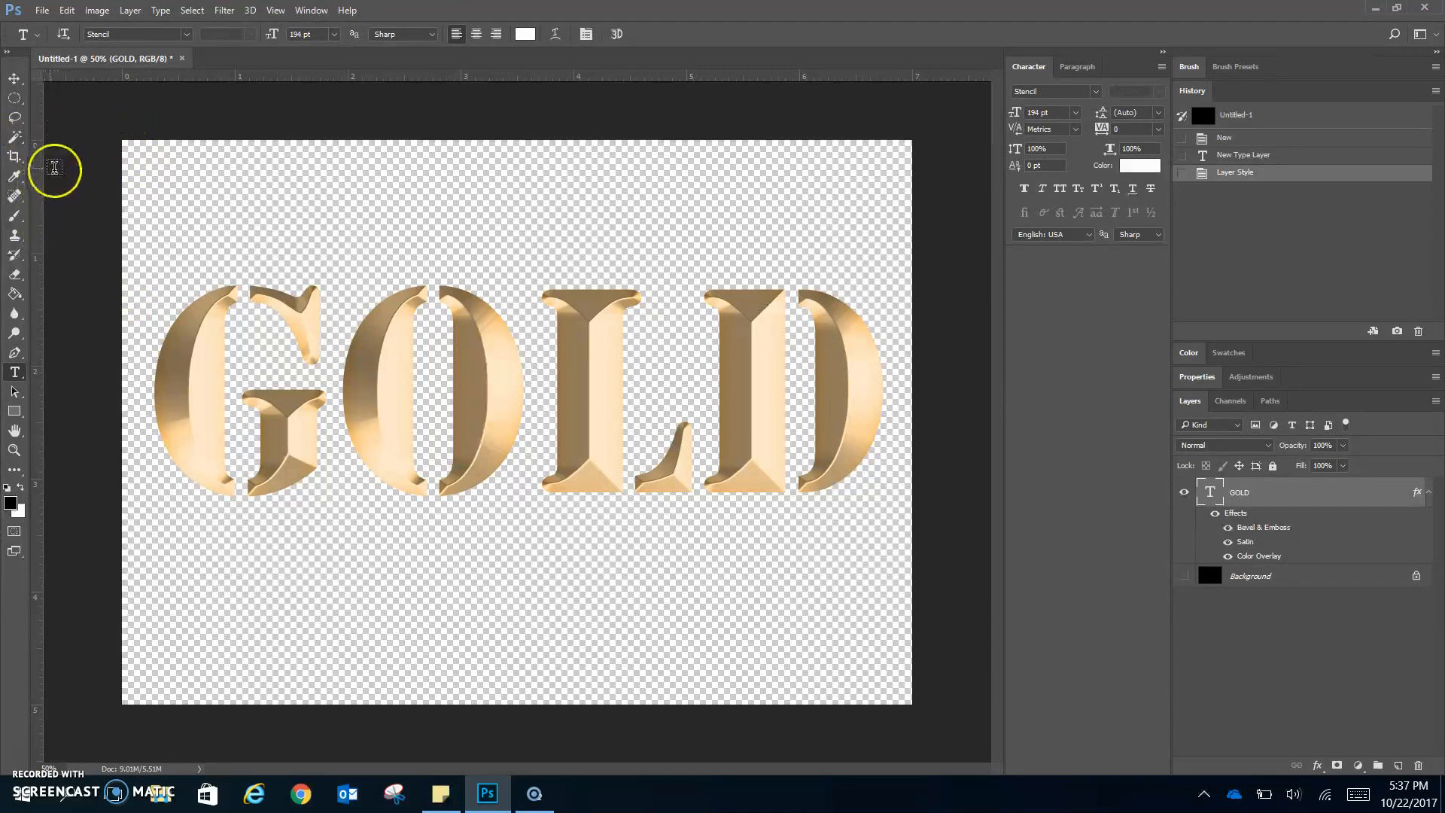
Crop the empty canvas above and below the GOLD text with an unconstrained Ratio crop, keeping the full width.
click(14, 158)
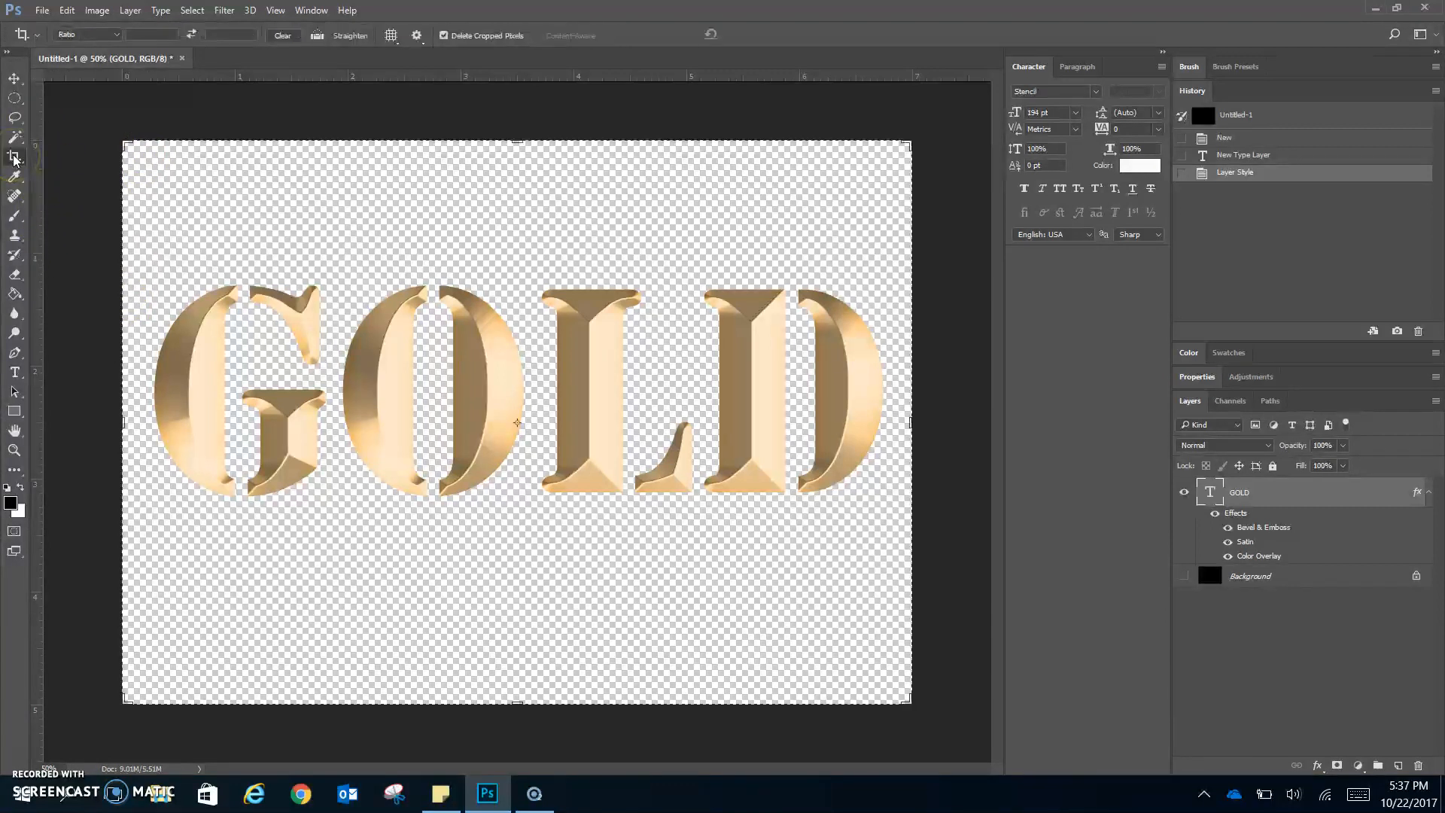
click(115, 35)
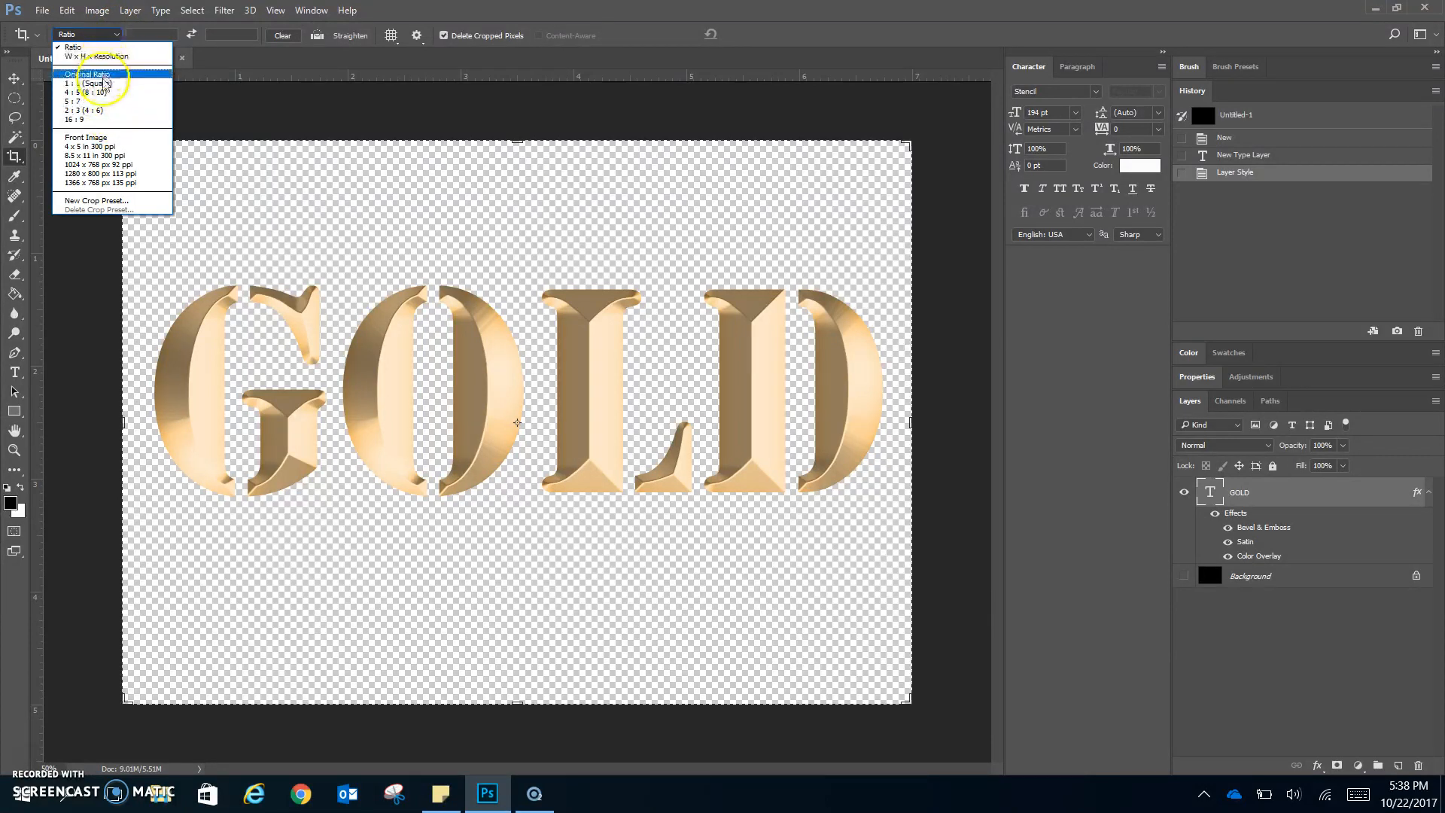
click(89, 47)
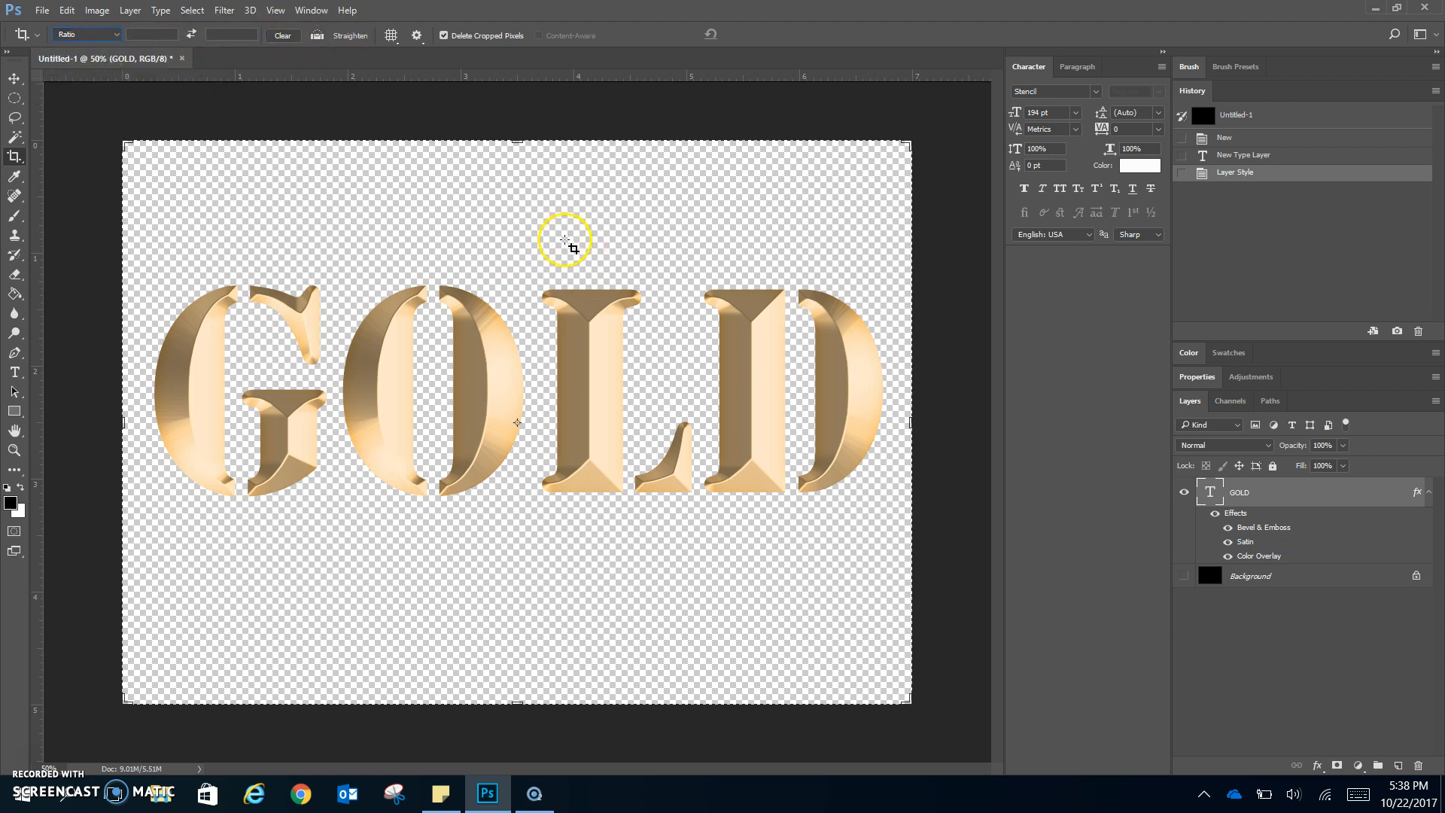
drag(517, 140, 517, 201)
drag(521, 641, 520, 553)
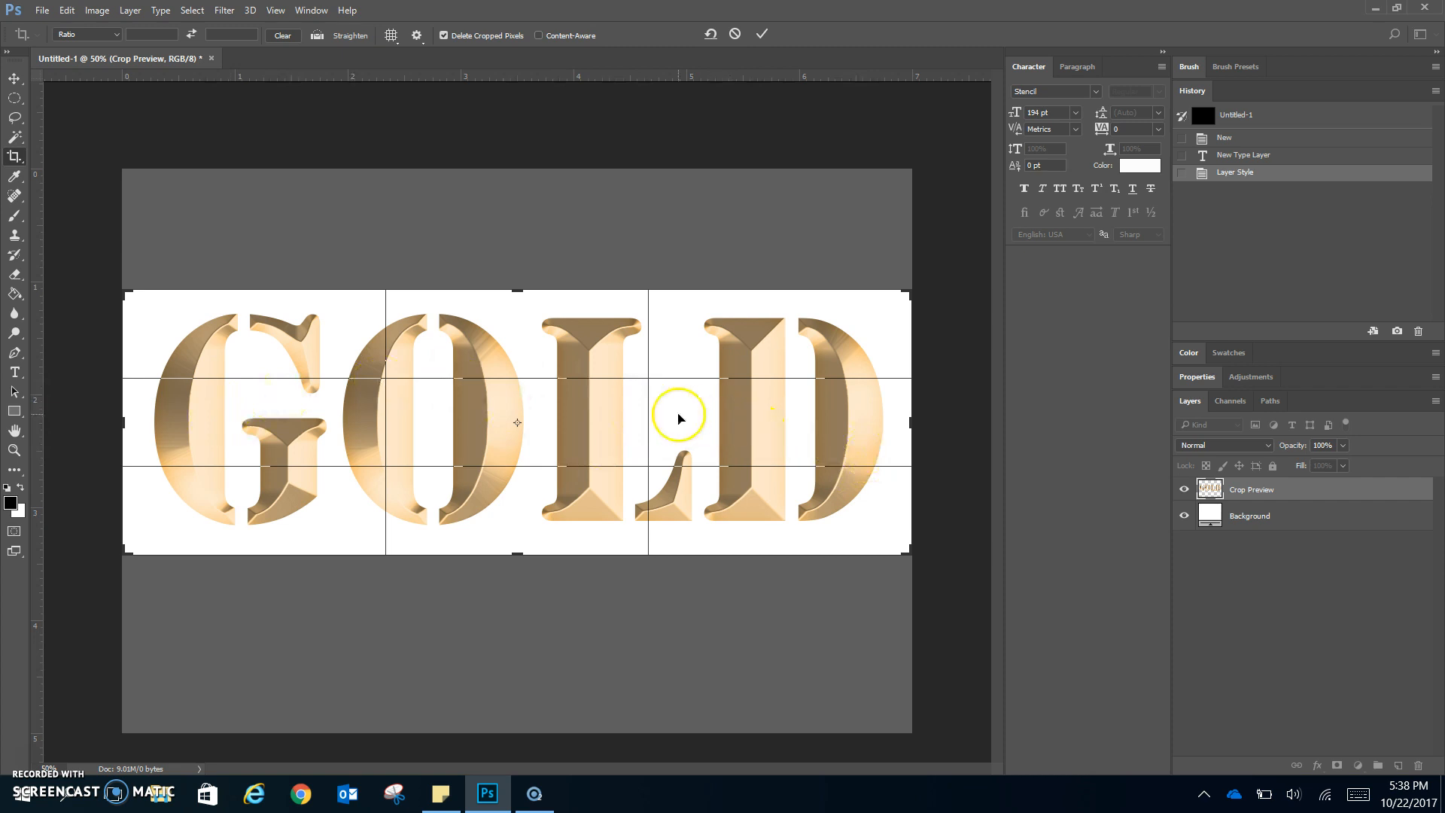
key(Return)
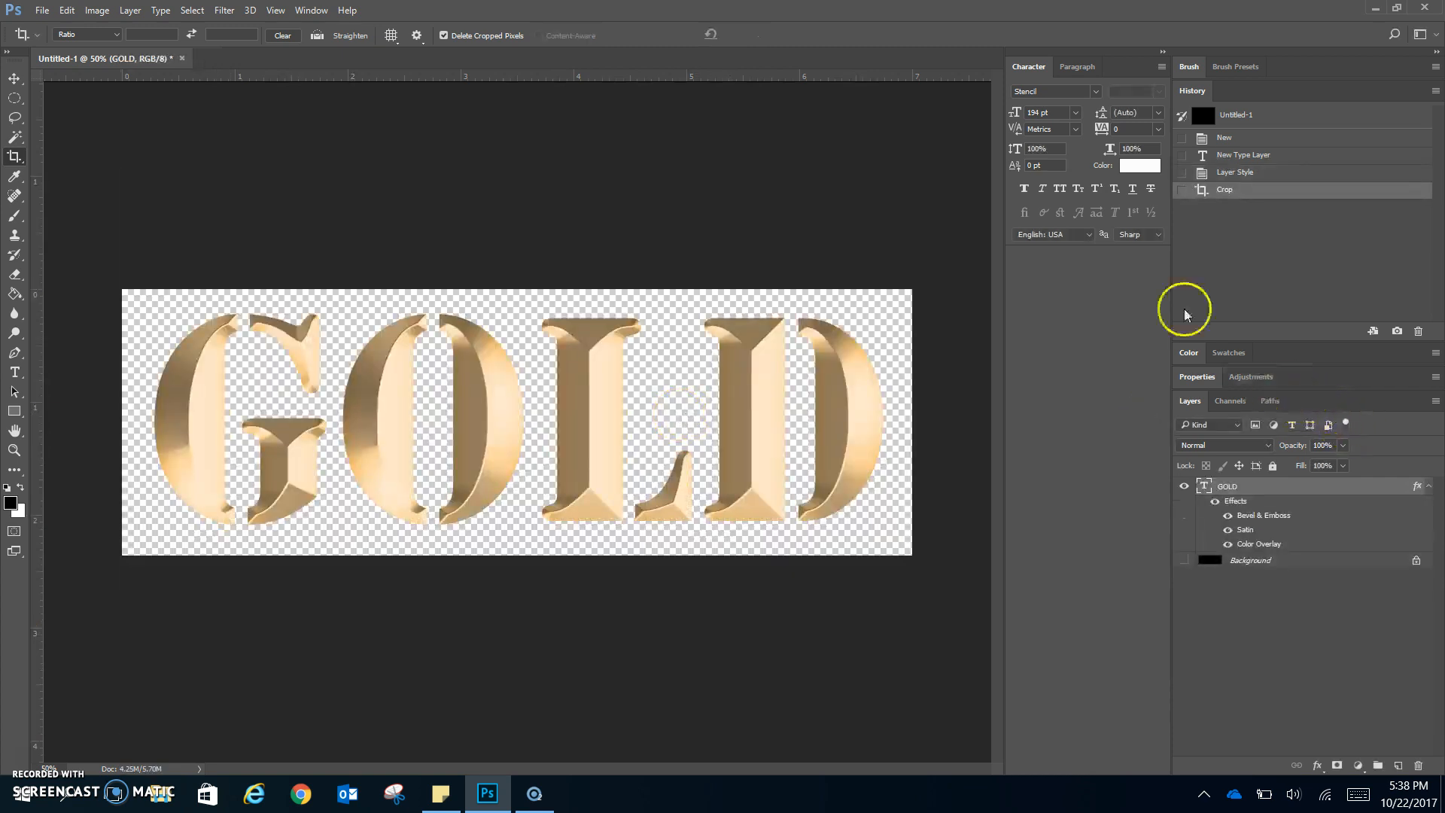
Save the document as 1_lastname_gold in Photoshop format in OneDrive's PS_Examples folder, with Maximize Compatibility enabled.
click(42, 10)
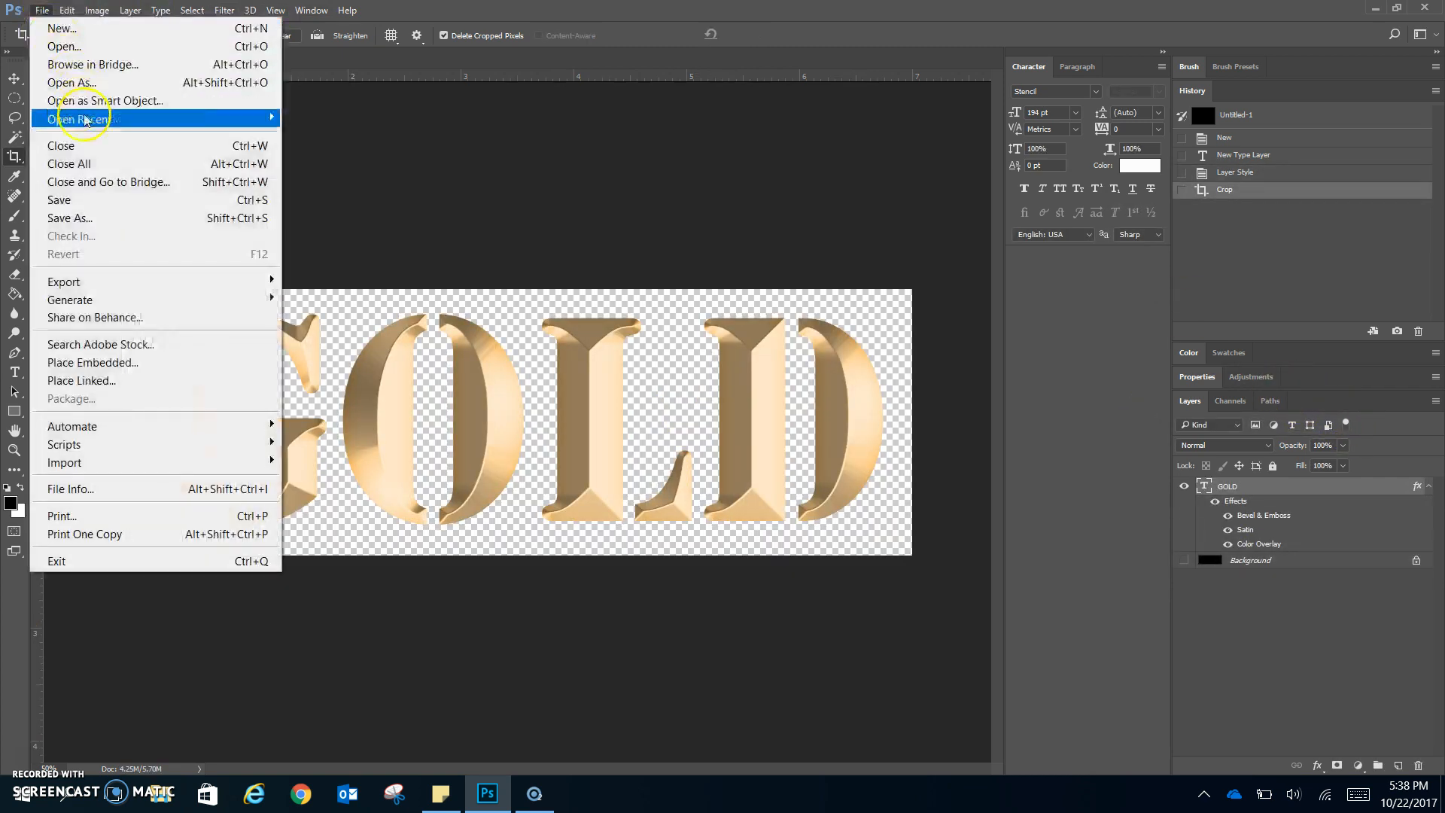
click(125, 218)
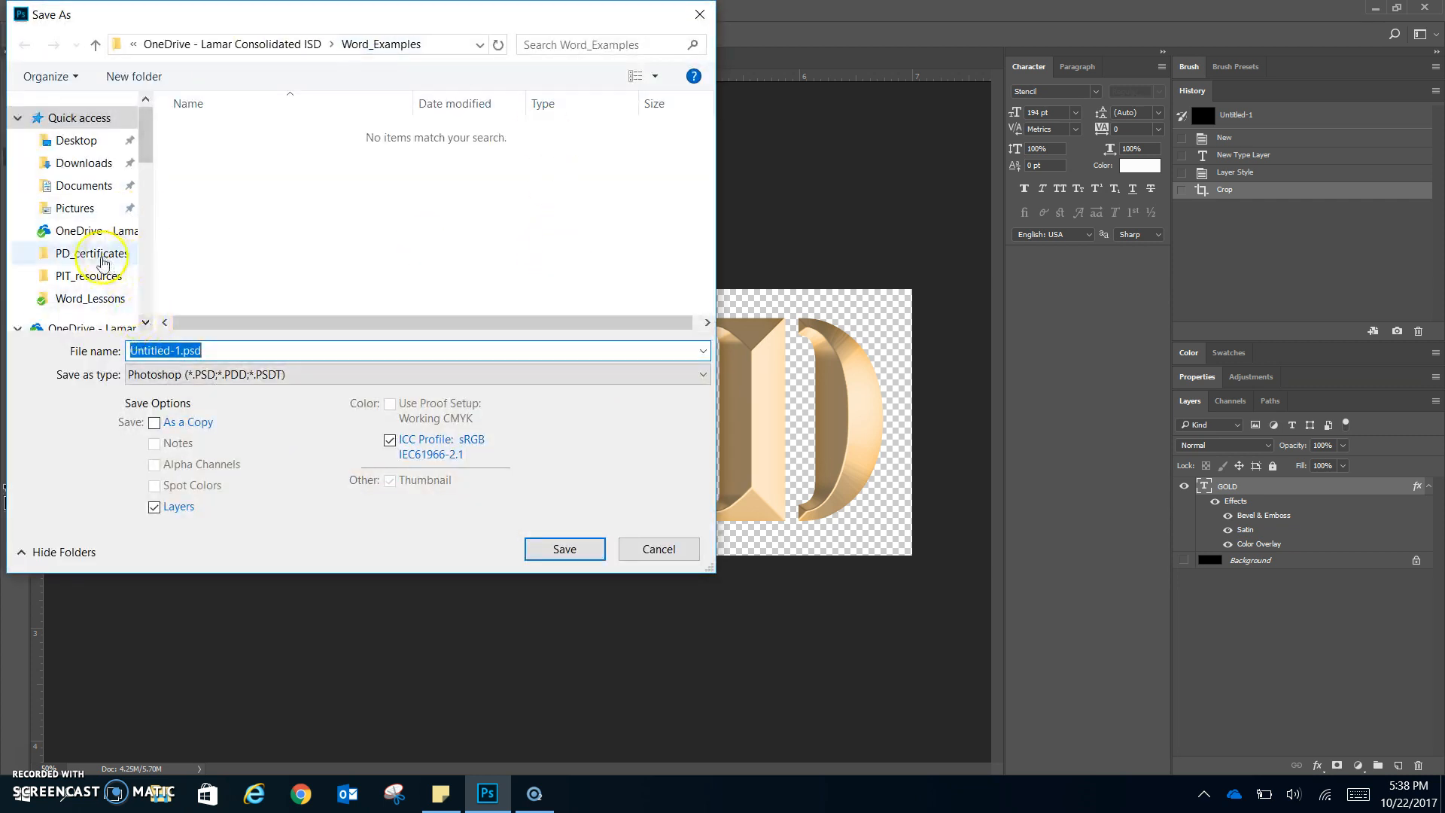
click(107, 239)
scroll(354, 242, down, 1)
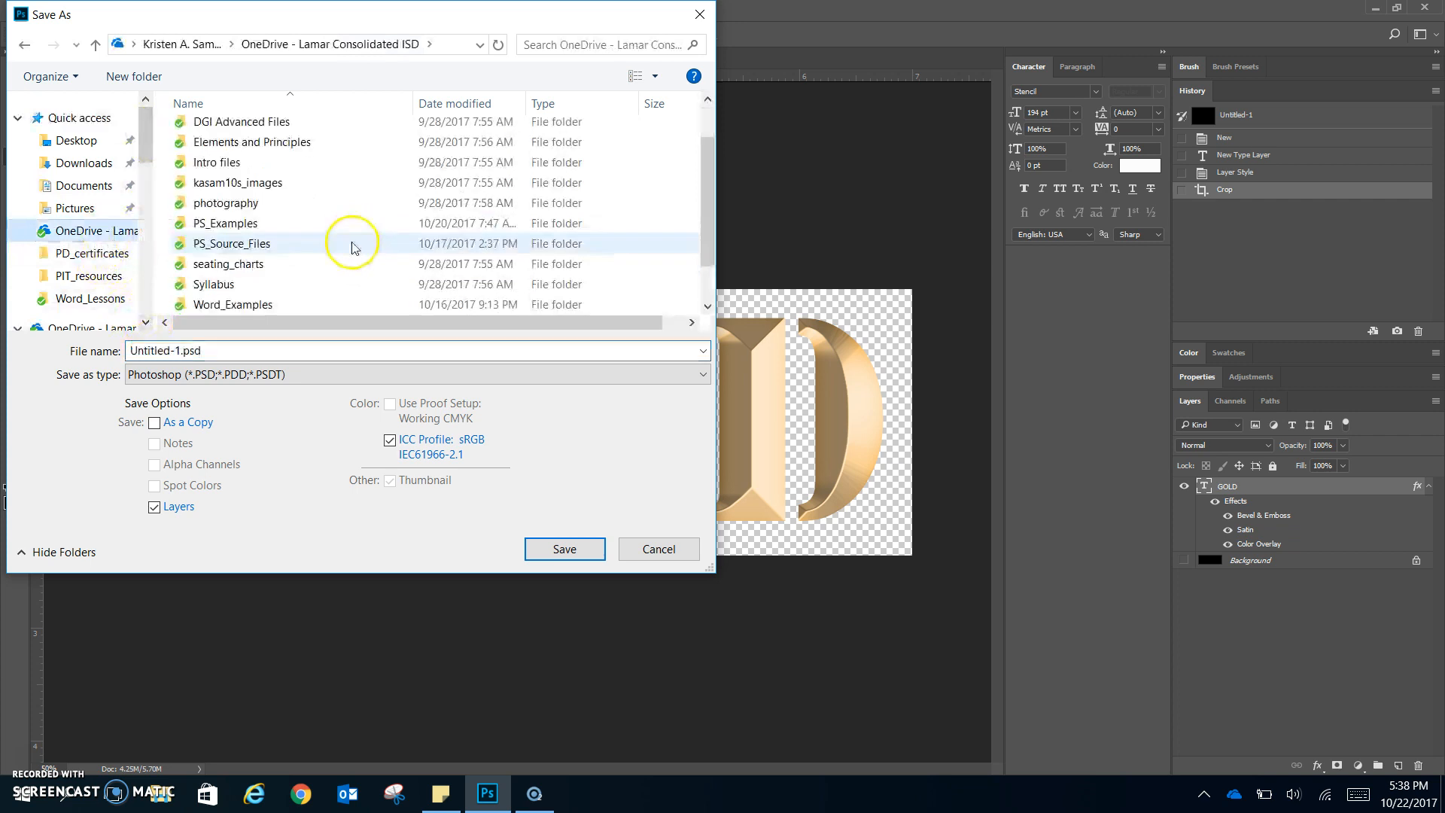
click(241, 228)
double_click(241, 228)
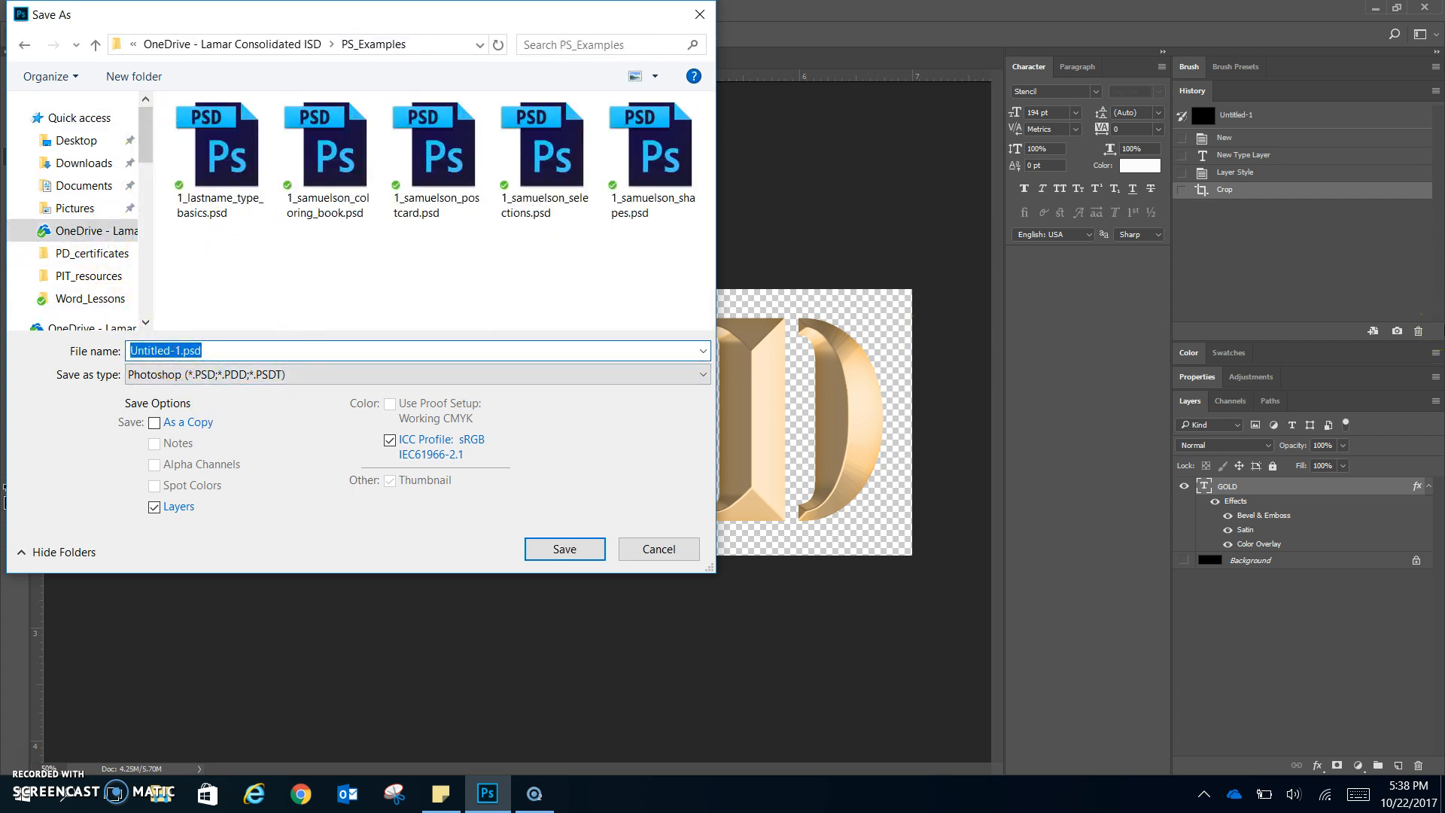
text(1_)
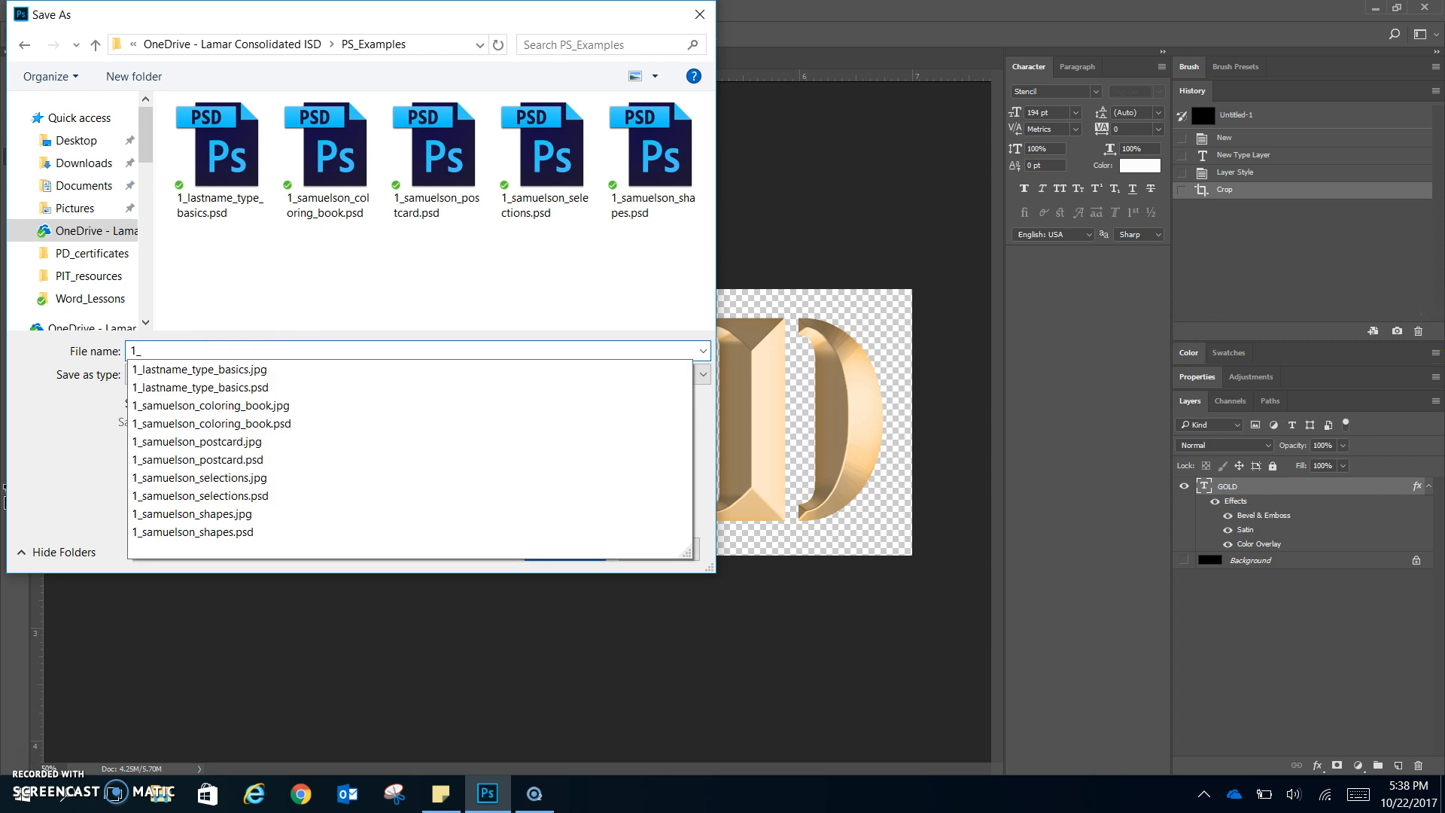
text(lastname)
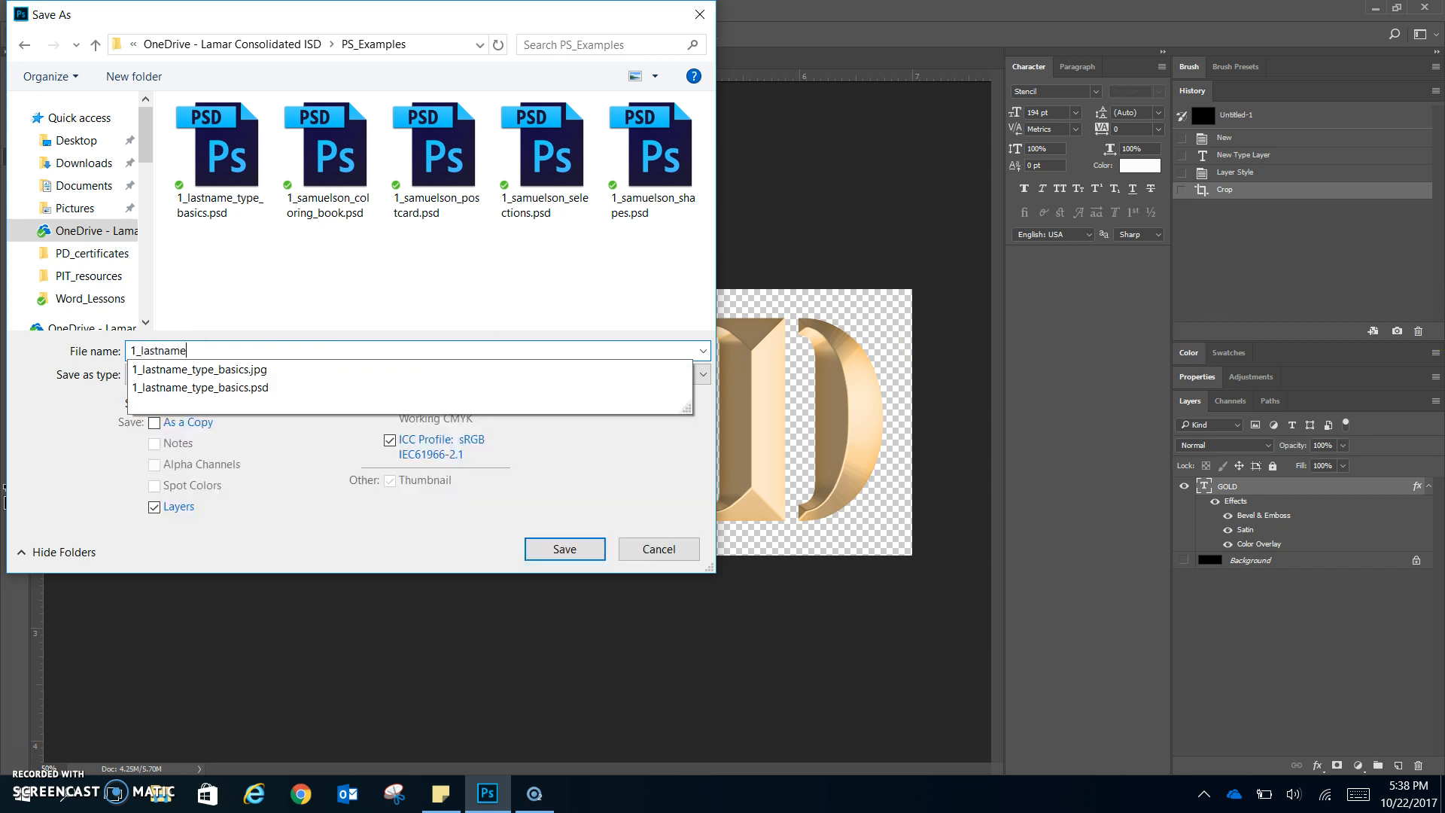
text(_gold)
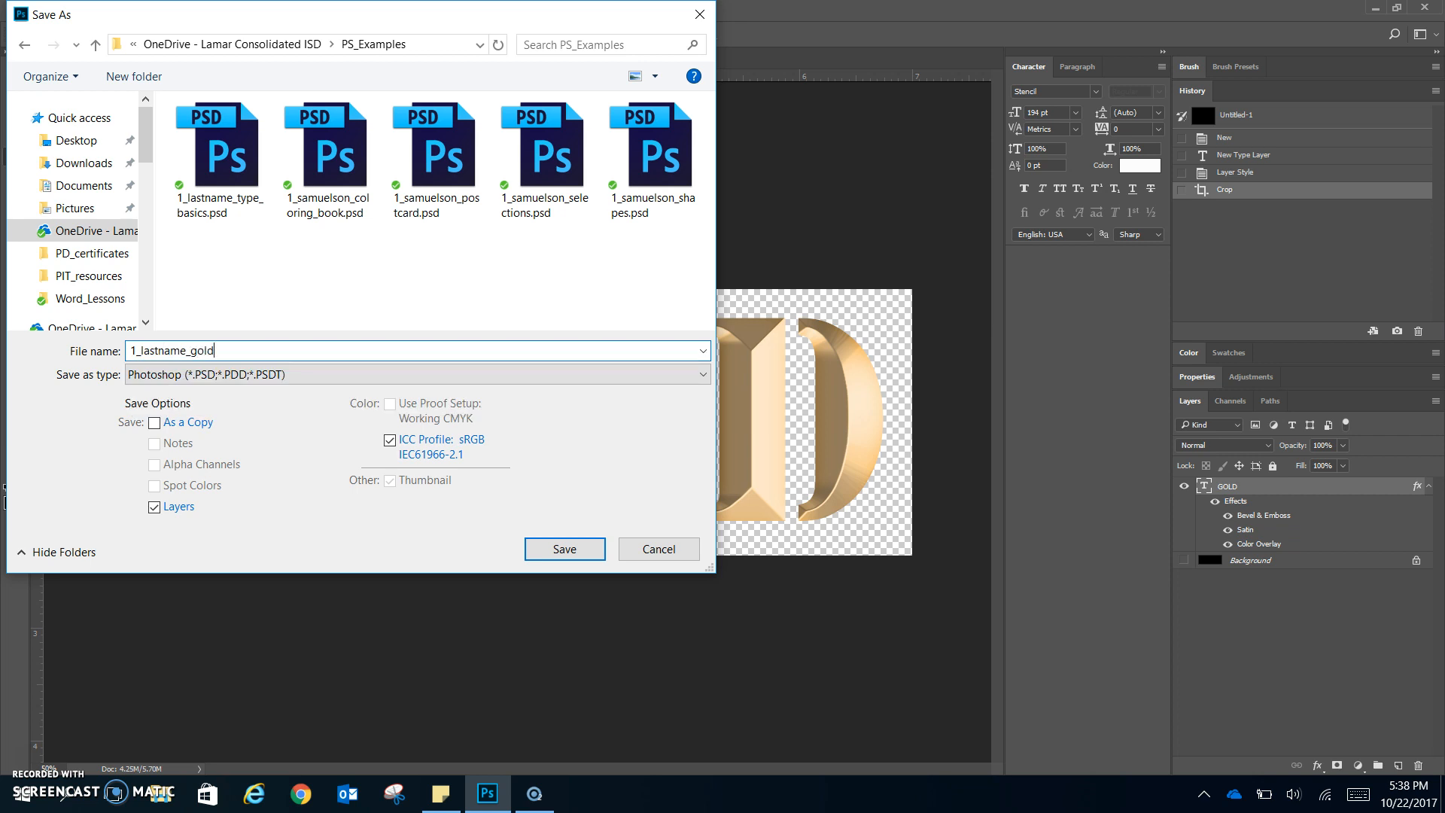
key(Return)
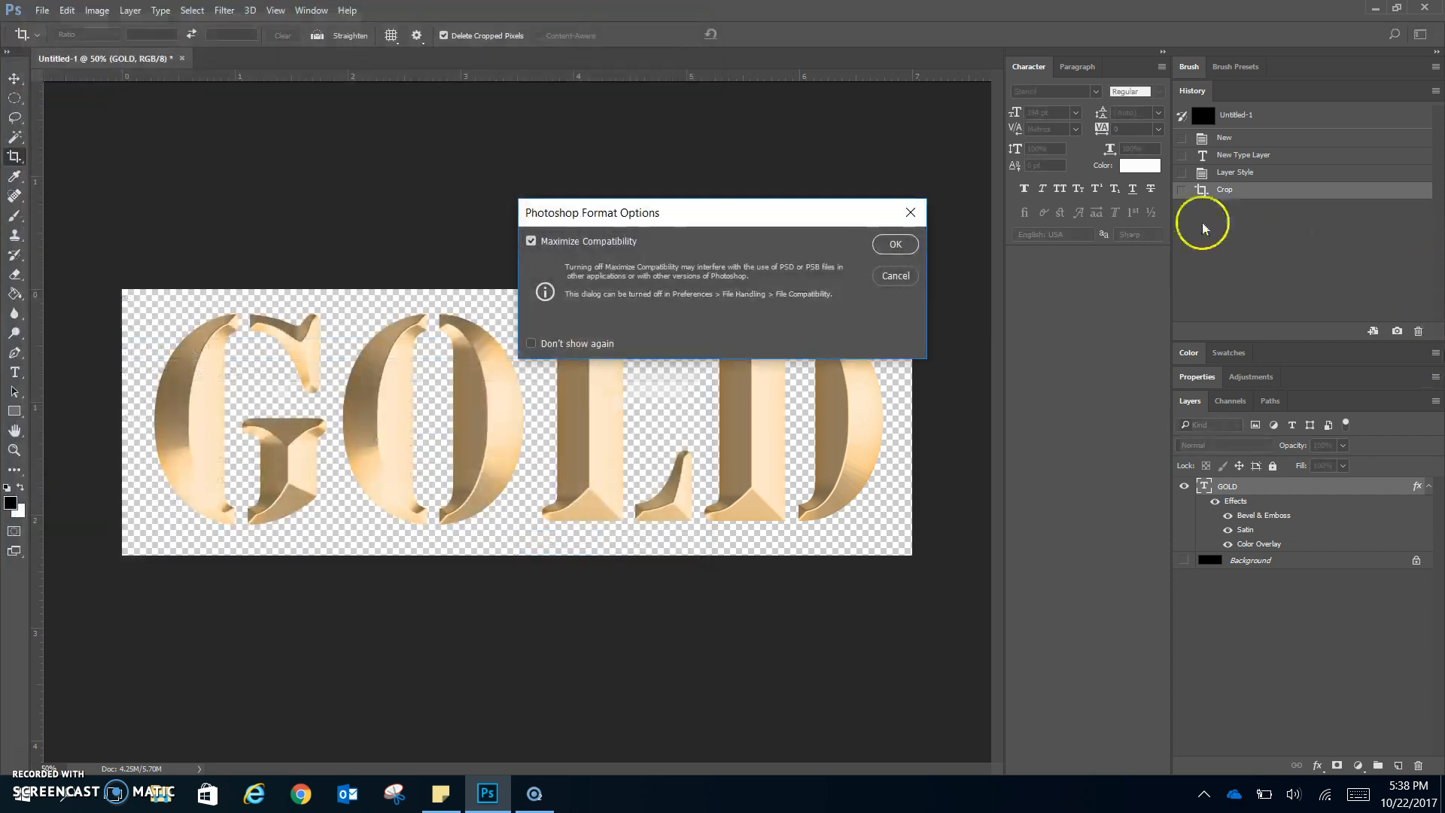
click(893, 244)
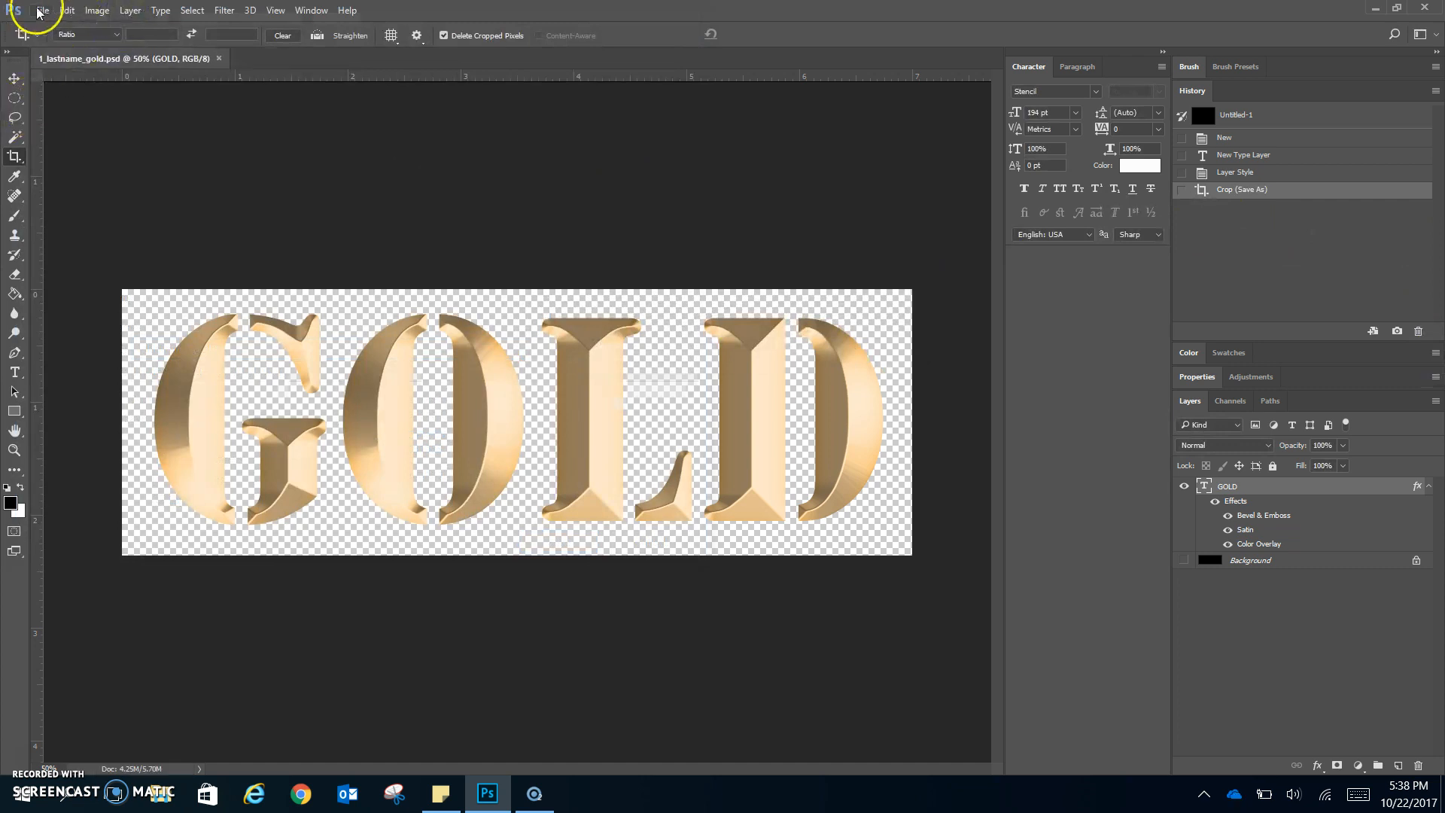
Save a JPEG copy as 1_lastname_gold.jpg in the PS_Examples folder, using quality 10 and Baseline Optimized.
click(37, 13)
click(45, 218)
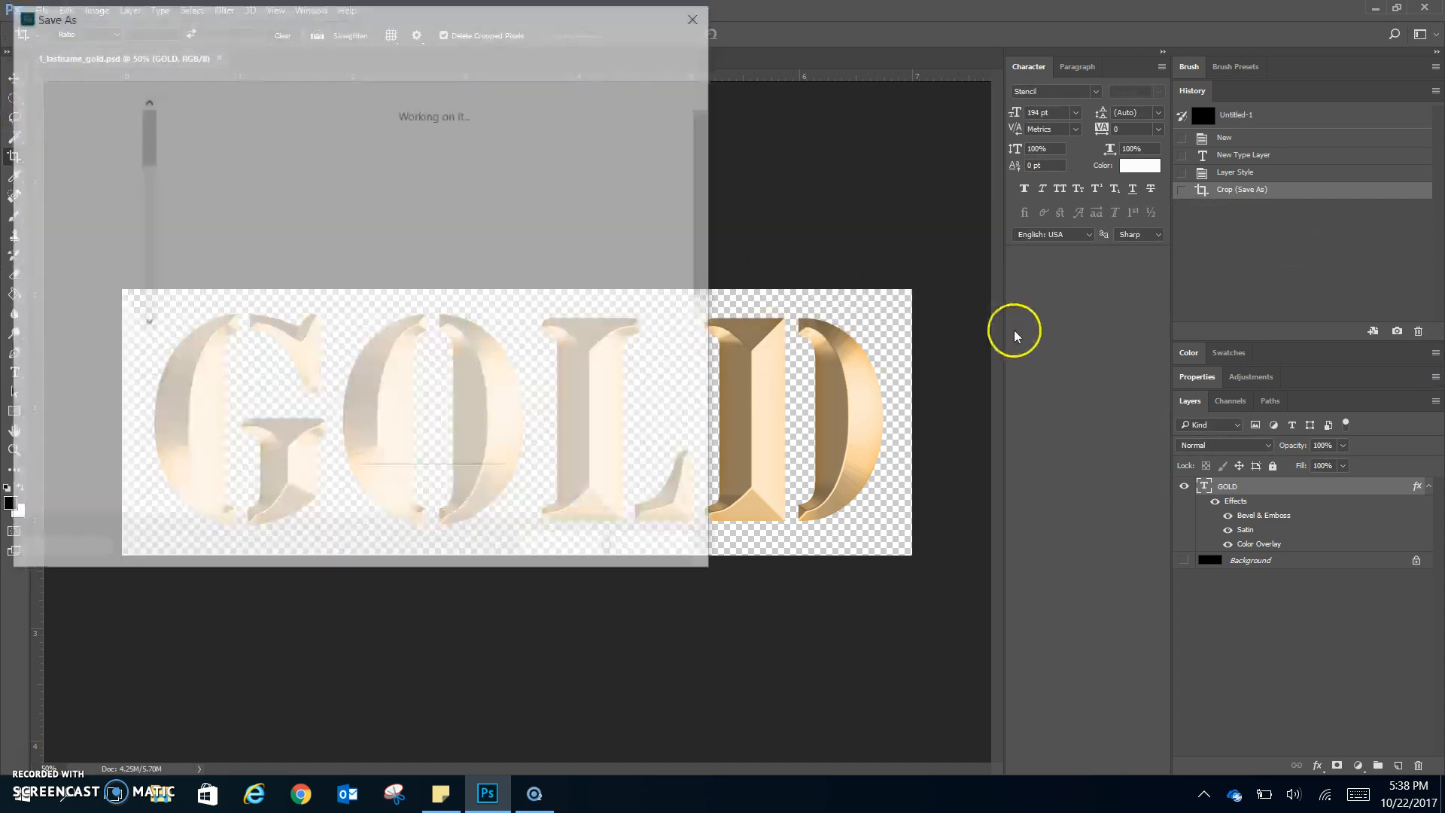
click(258, 374)
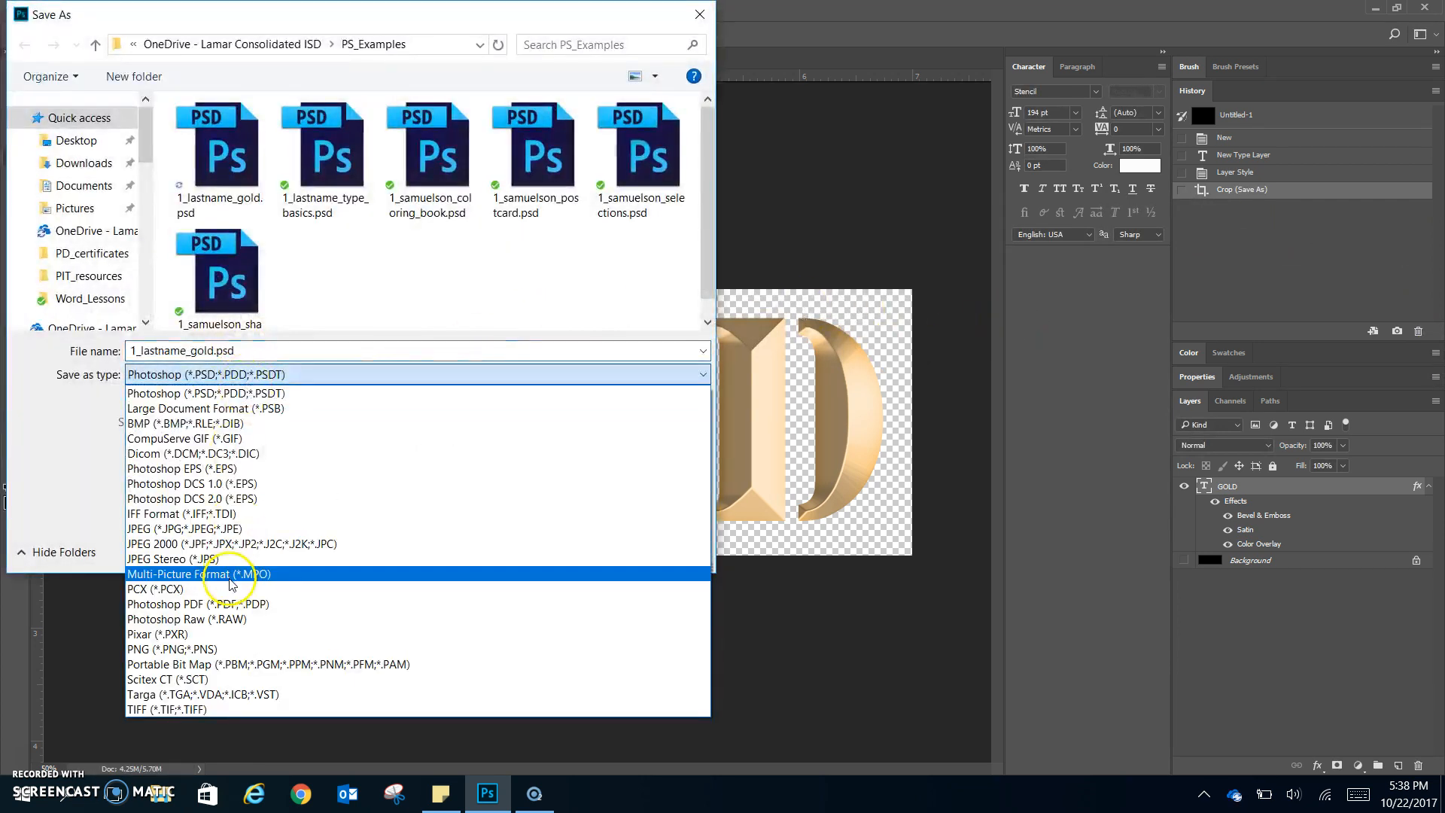
click(231, 528)
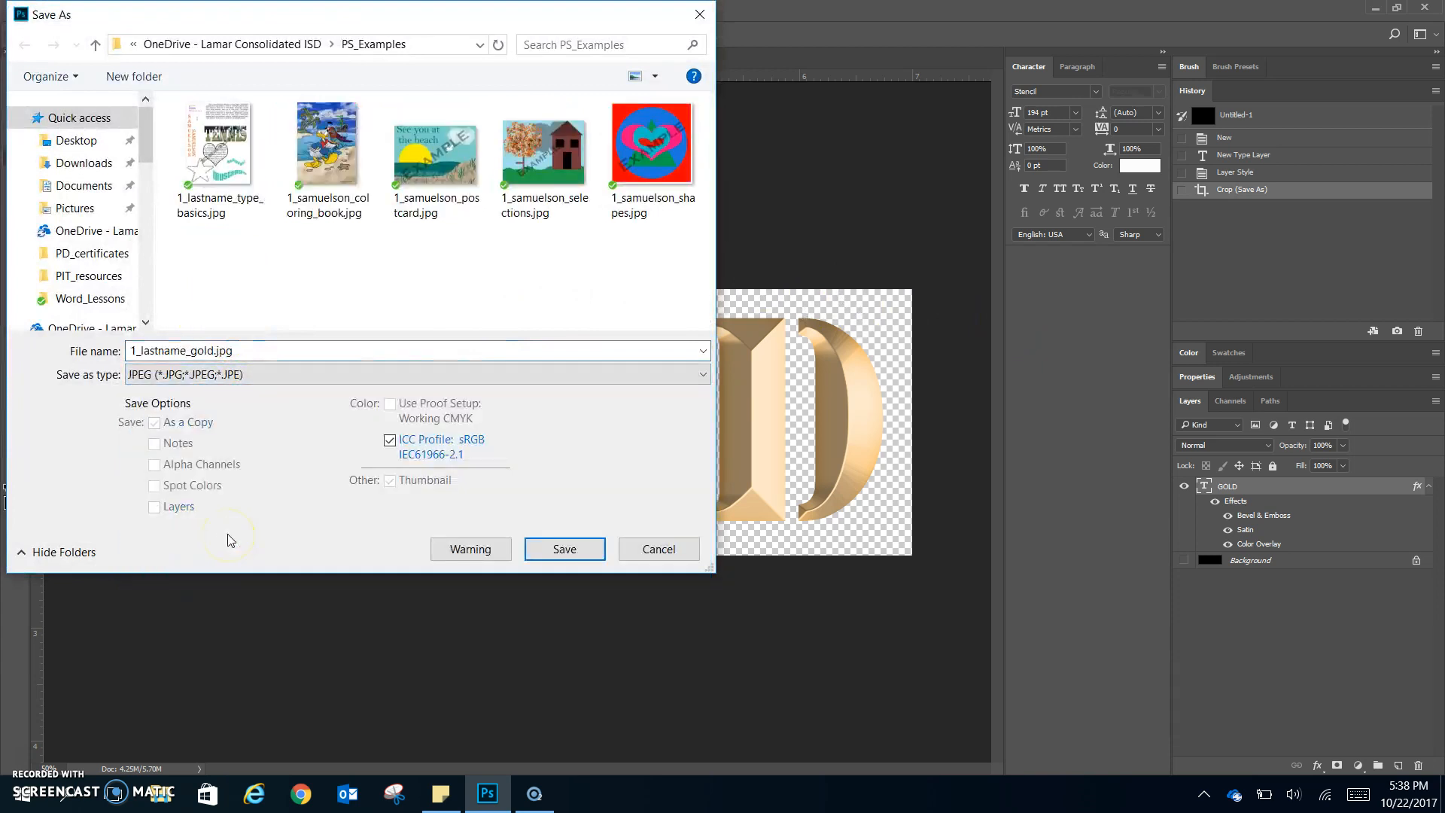
click(564, 549)
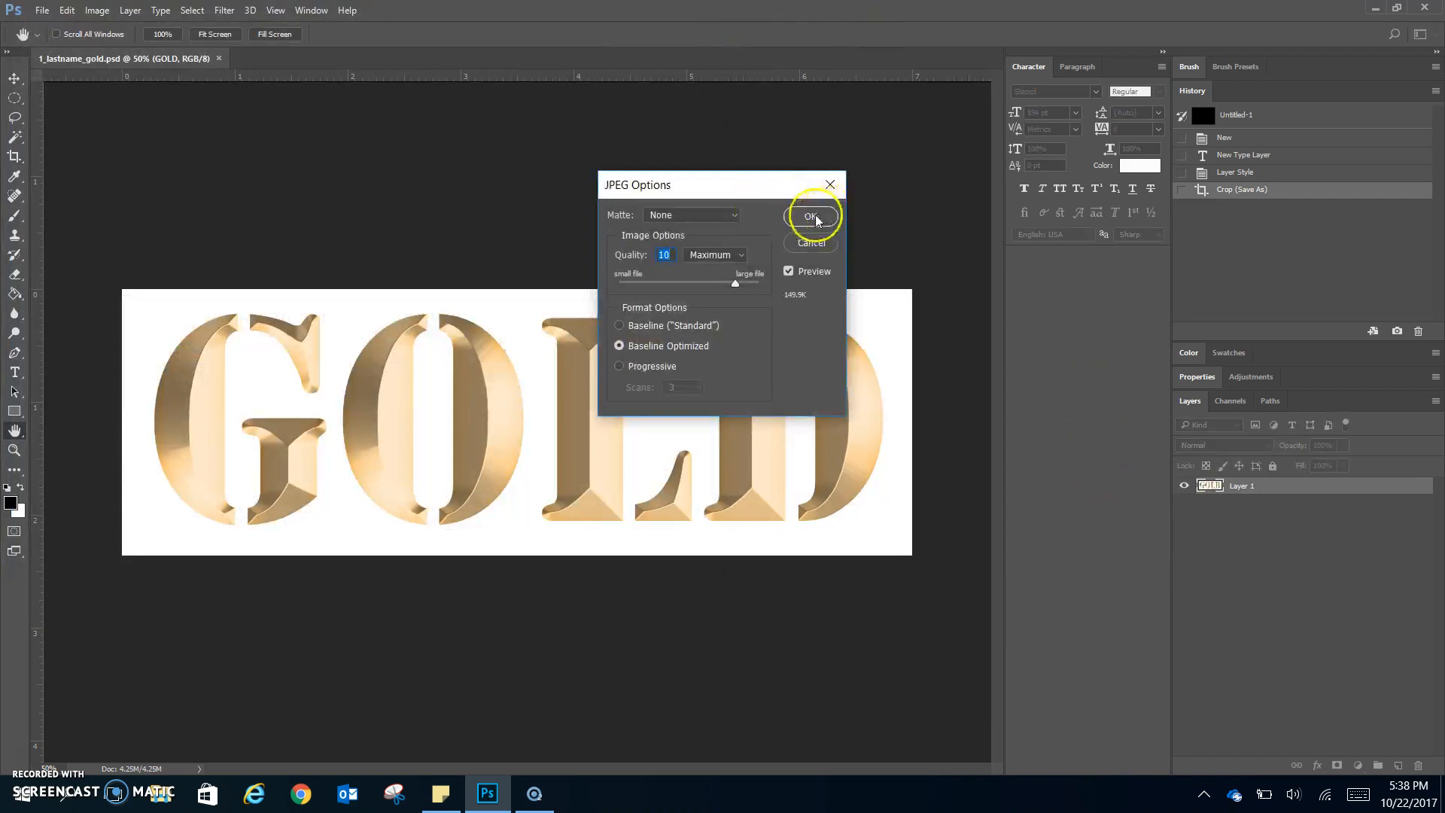
click(811, 217)
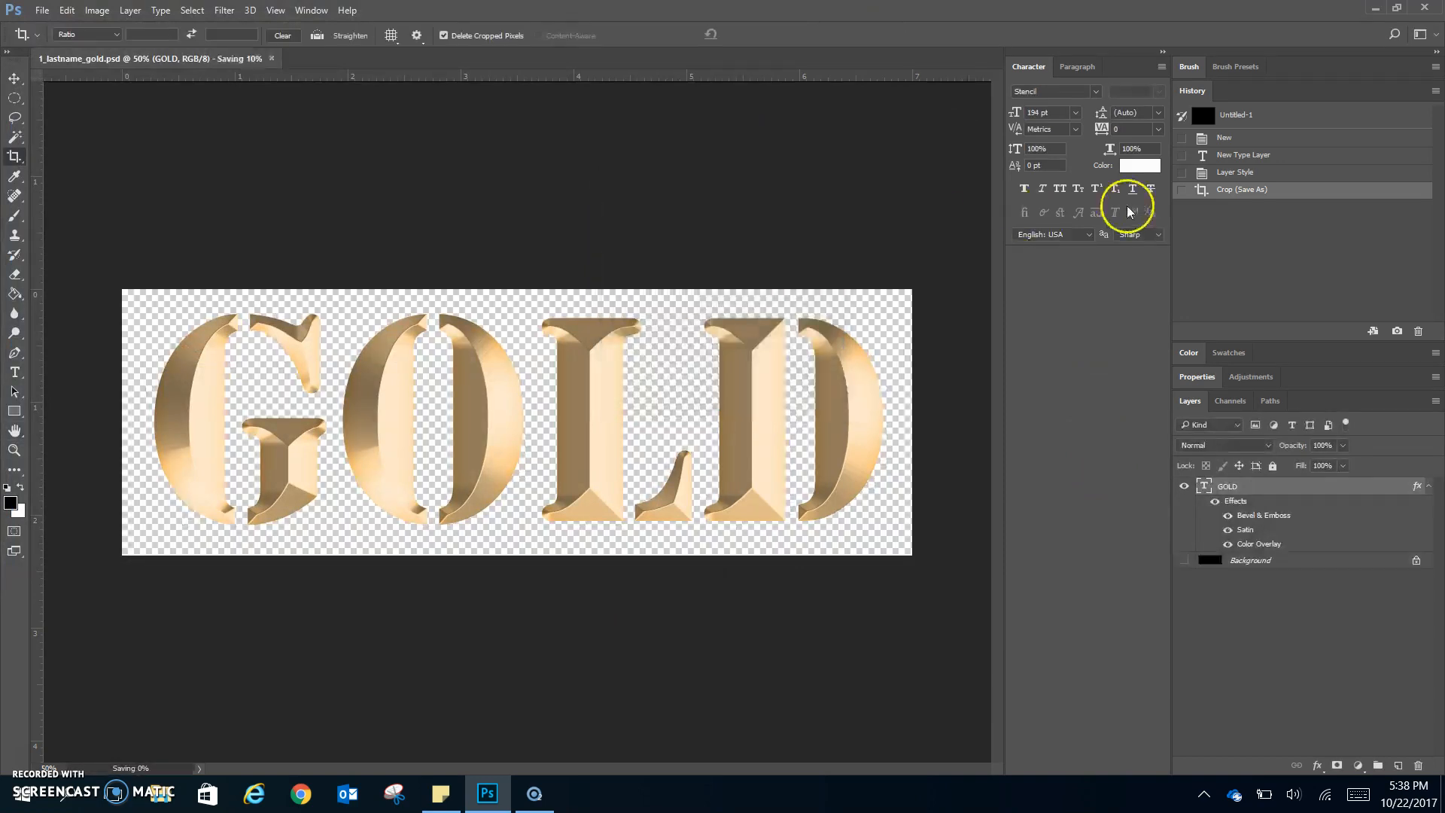